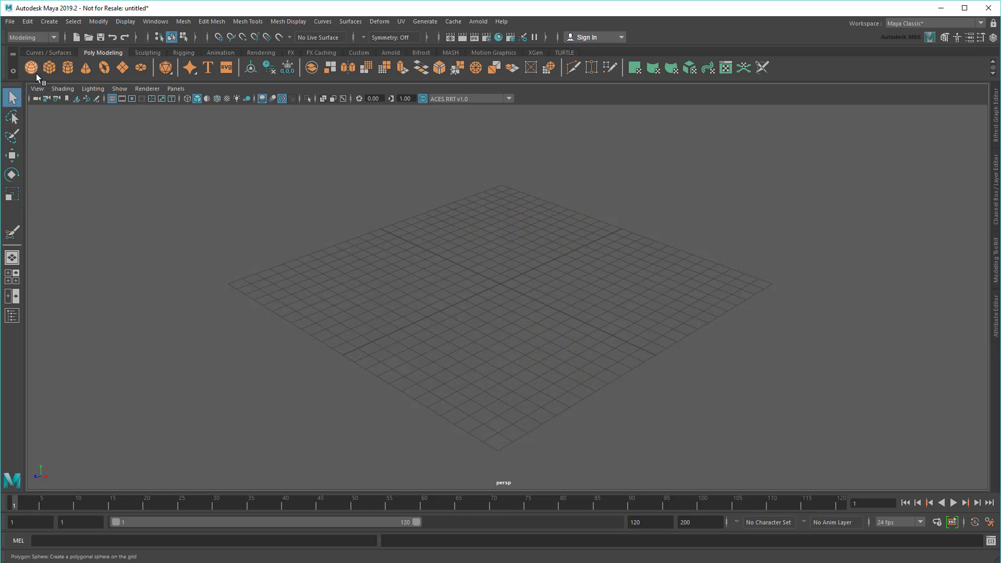
# Add a polygon sphere and a polygon torus around it, frame them, and select the sphere
pyautogui.click(33, 73)
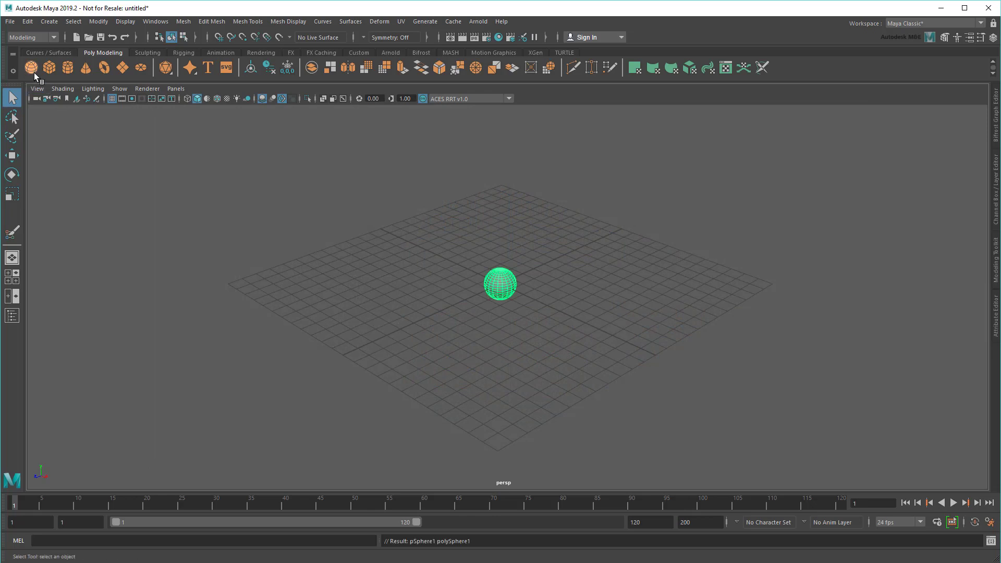
pyautogui.click(102, 69)
pyautogui.press('f')
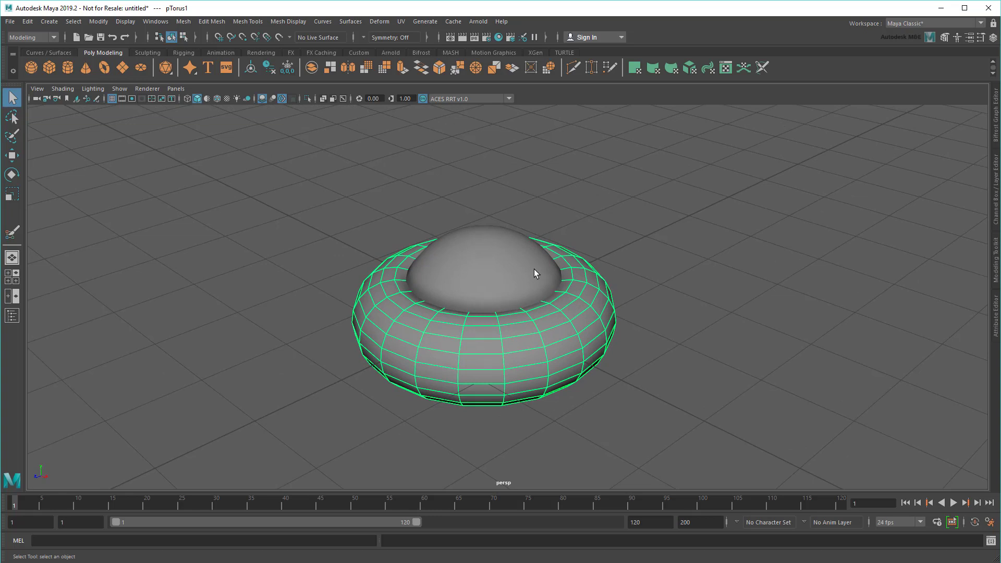
pyautogui.click(534, 269)
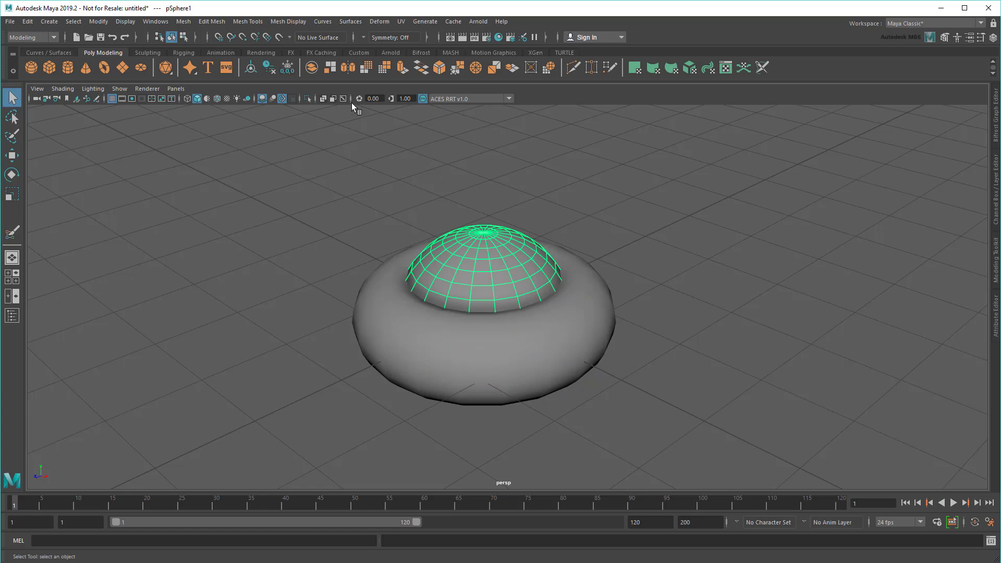
# Start the Paint Vertex Color Tool in RGBA mode and flood the sphere white
pyautogui.click(282, 22)
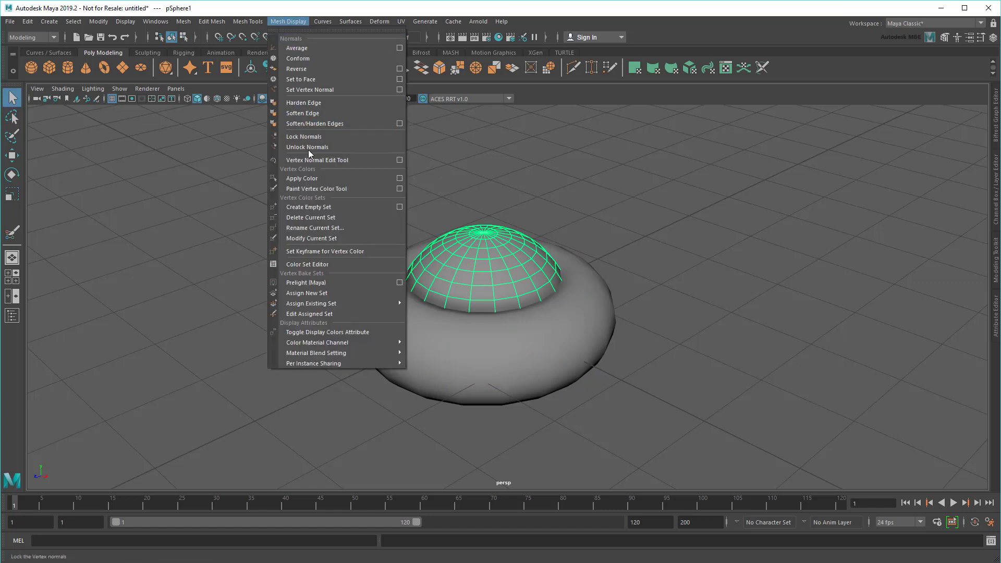
pyautogui.click(399, 189)
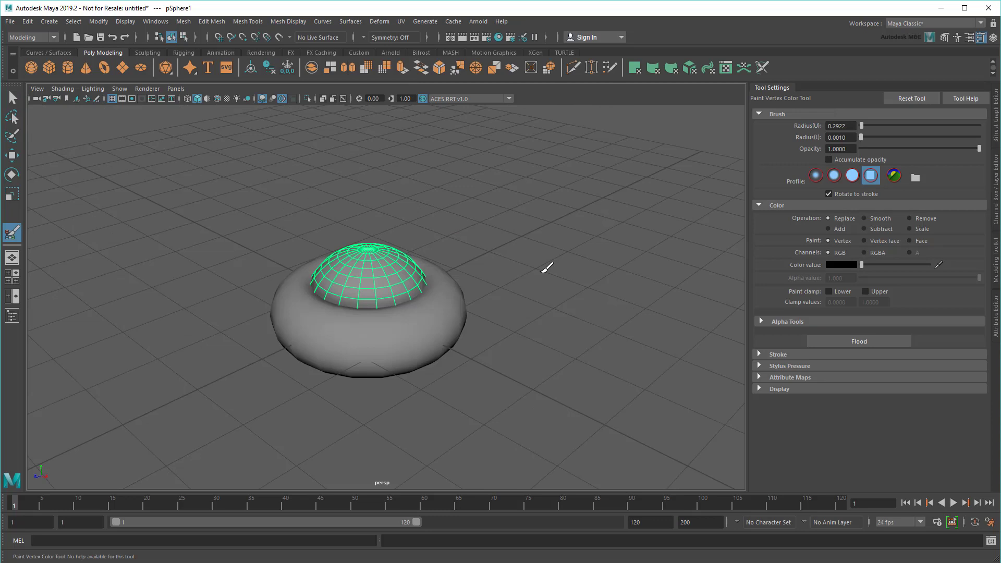
pyautogui.click(864, 253)
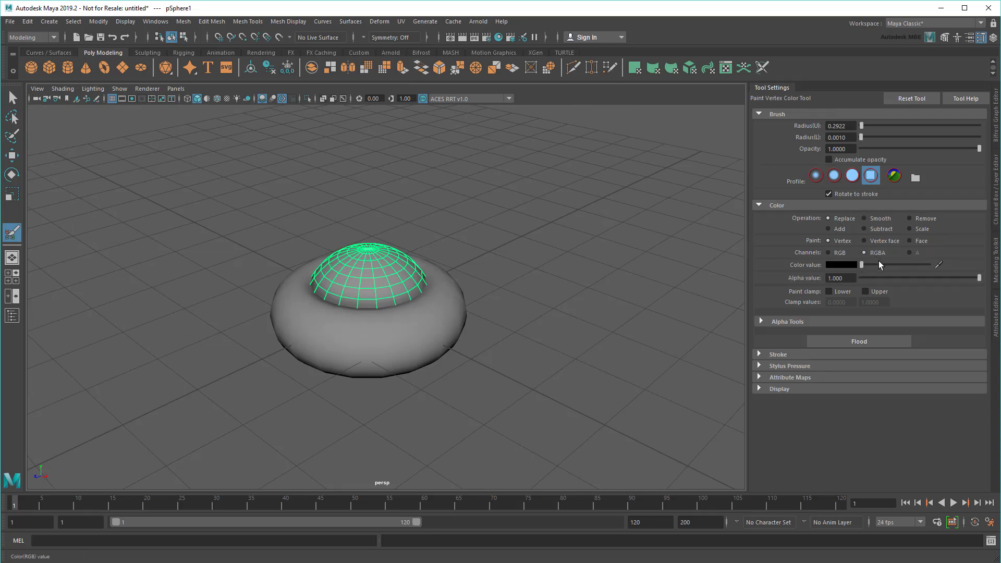
pyautogui.moveTo(862, 264); pyautogui.dragTo(944, 266)
pyautogui.click(883, 342)
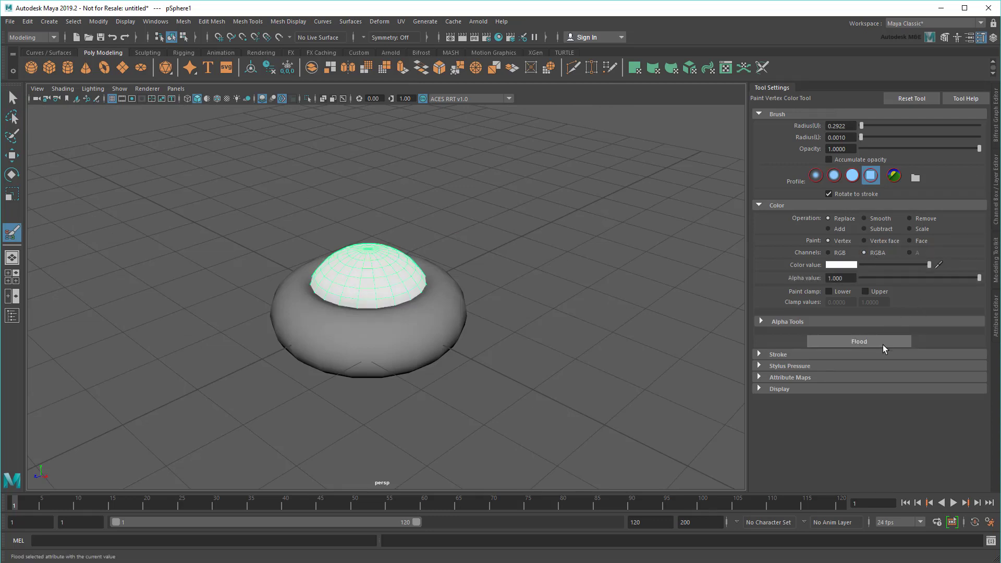
# Paint red strokes onto the sphere
pyautogui.click(847, 266)
pyautogui.click(797, 257)
pyautogui.scroll(3, 392, 297)
pyautogui.moveTo(324, 261)
pyautogui.mouseDown()
pyautogui.moveTo(386, 250)
pyautogui.moveTo(396, 271)
pyautogui.mouseUp()
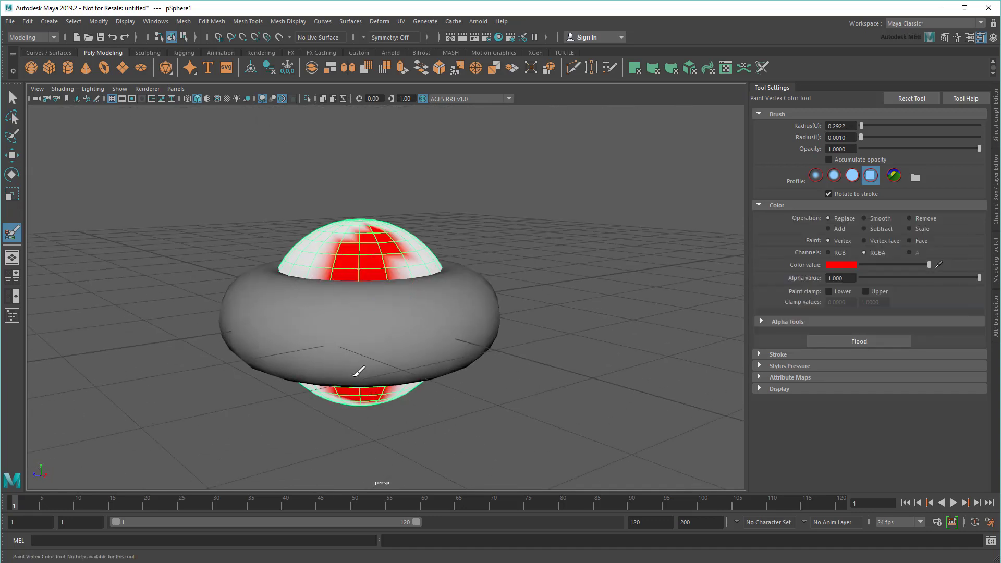
pyautogui.moveTo(386, 234); pyautogui.dragTo(422, 257)
# Switch the colour to green, then blue, paint a blue stroke, and exit painting
pyautogui.click(835, 266)
pyautogui.click(788, 256)
pyautogui.click(845, 265)
pyautogui.click(857, 239)
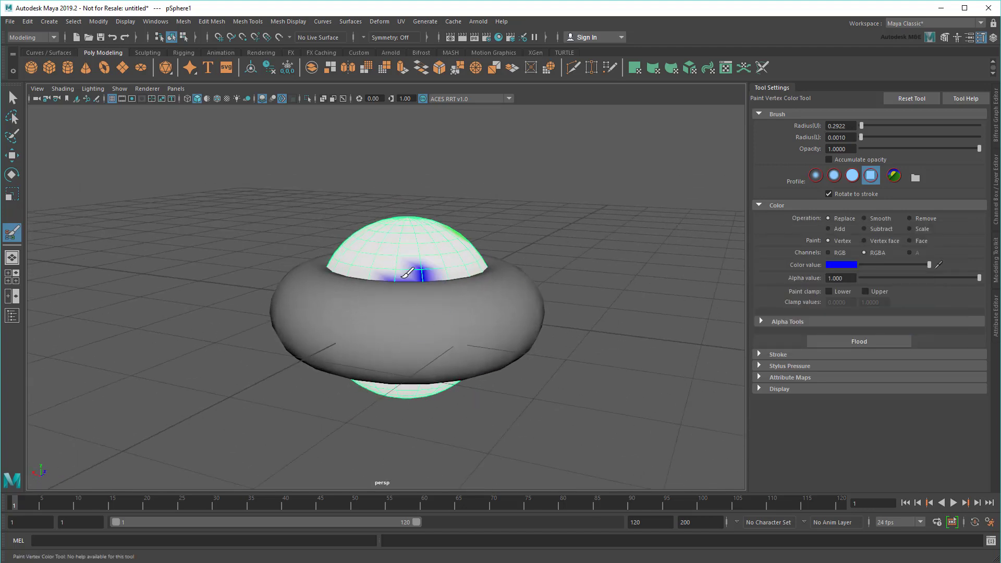
pyautogui.moveTo(407, 273)
pyautogui.mouseDown()
pyautogui.moveTo(348, 311)
pyautogui.moveTo(366, 239)
pyautogui.moveTo(376, 363)
pyautogui.moveTo(406, 259)
pyautogui.mouseUp()
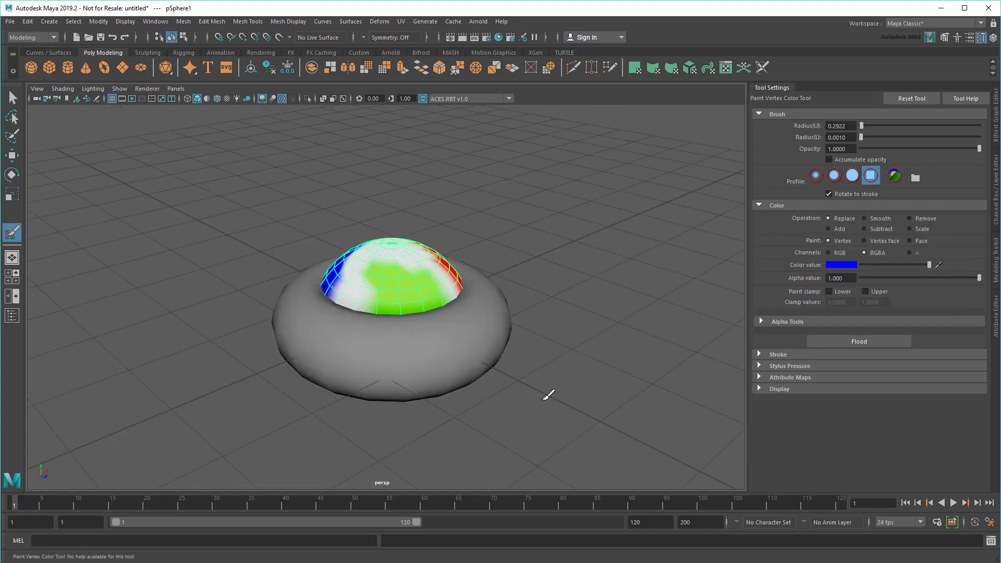
pyautogui.press('q')
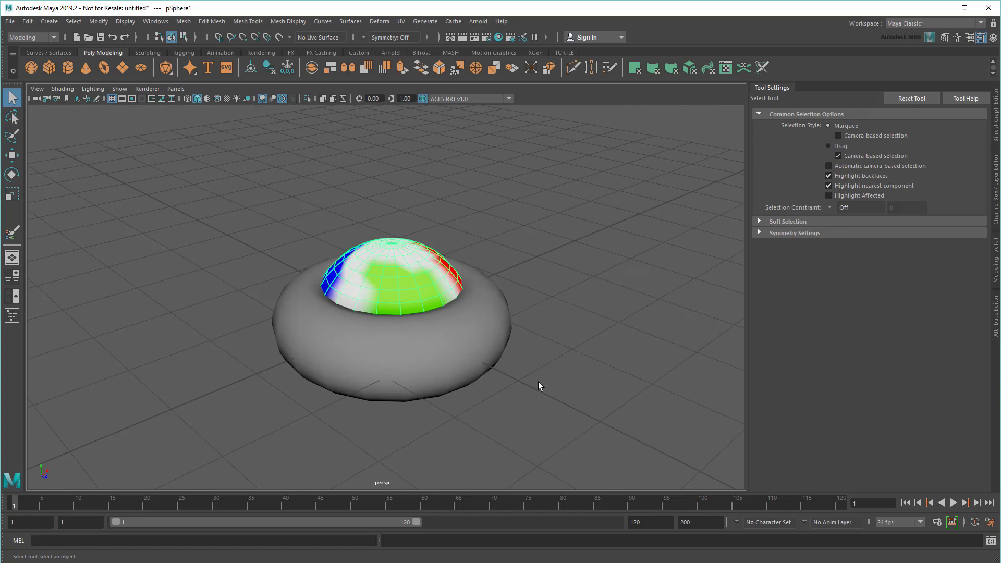
pyautogui.click(288, 21)
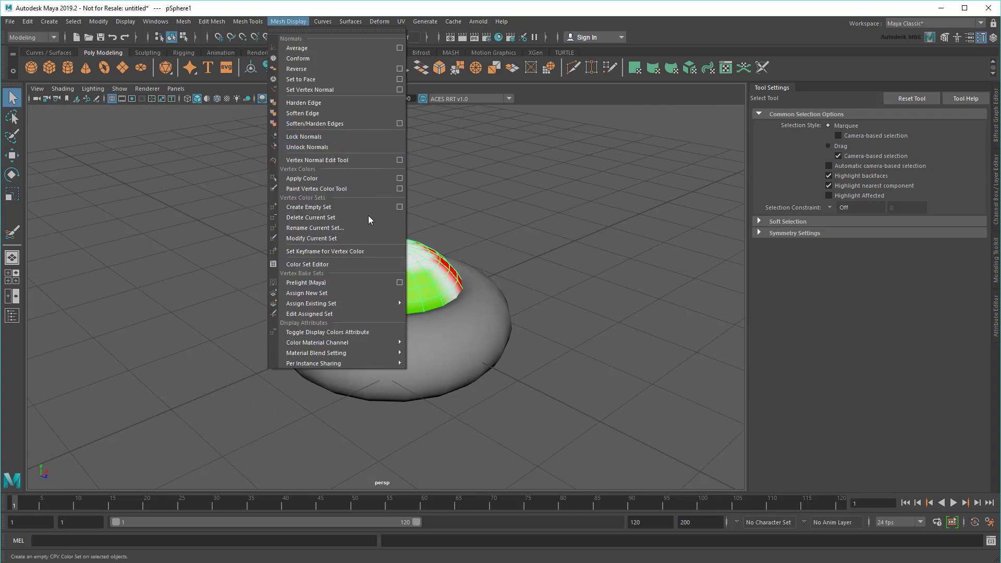
pyautogui.click(380, 264)
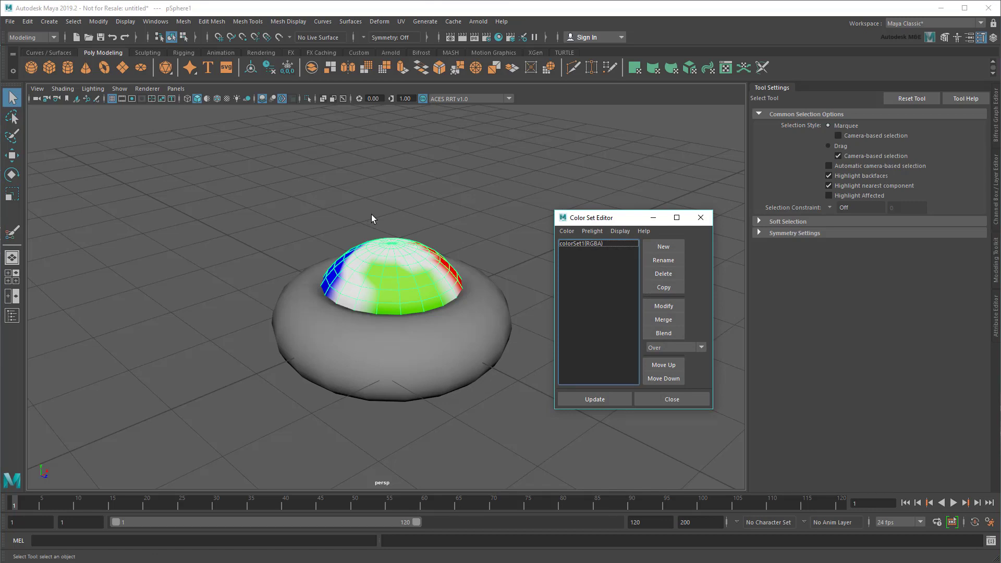
pyautogui.click(700, 218)
pyautogui.click(699, 218)
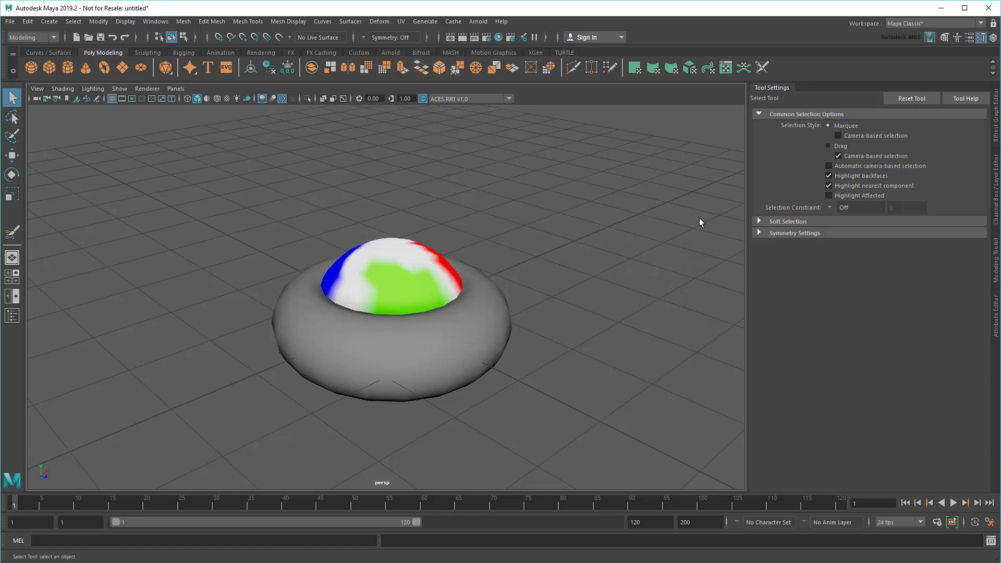
# Create a Bifrost graph and drag pSphere1 and pTorus1 into it from the Outliner
pyautogui.click(55, 25)
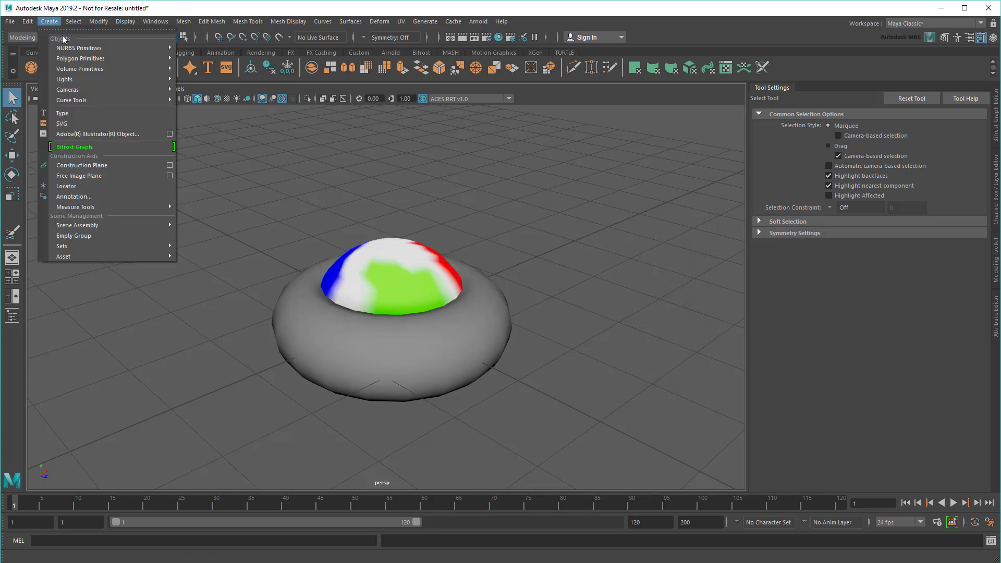
pyautogui.click(116, 149)
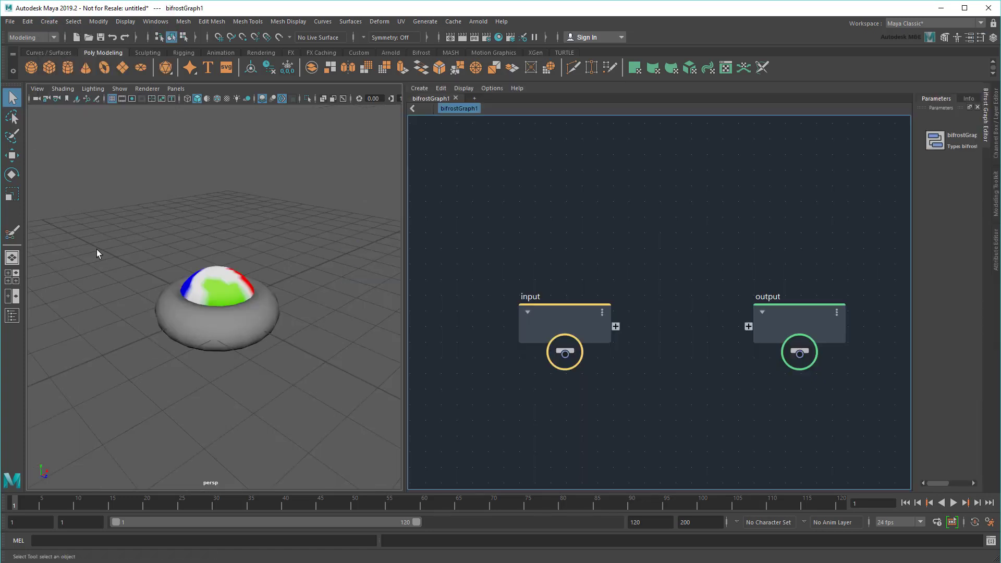
pyautogui.click(12, 315)
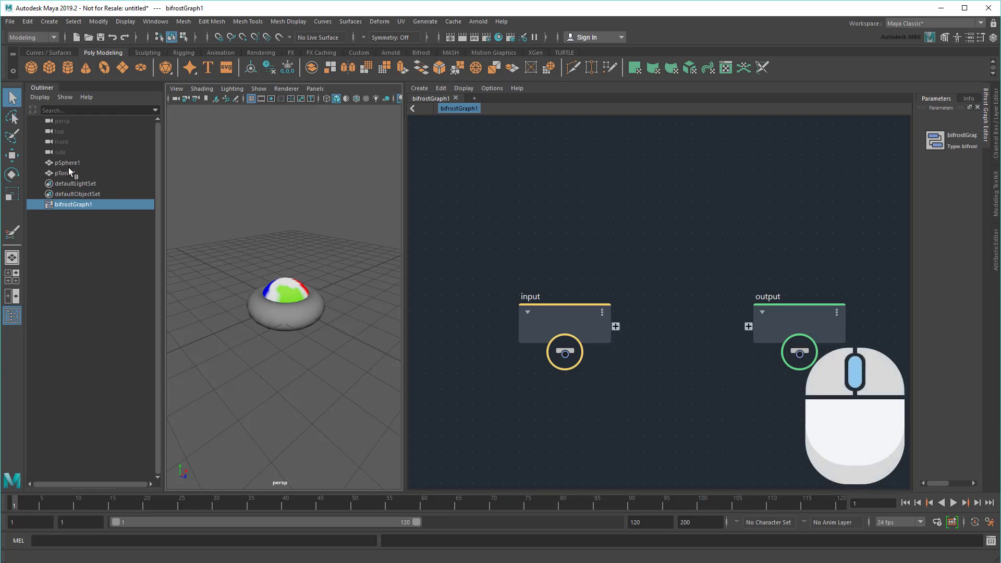
pyautogui.moveTo(66, 163); pyautogui.dragTo(445, 161)
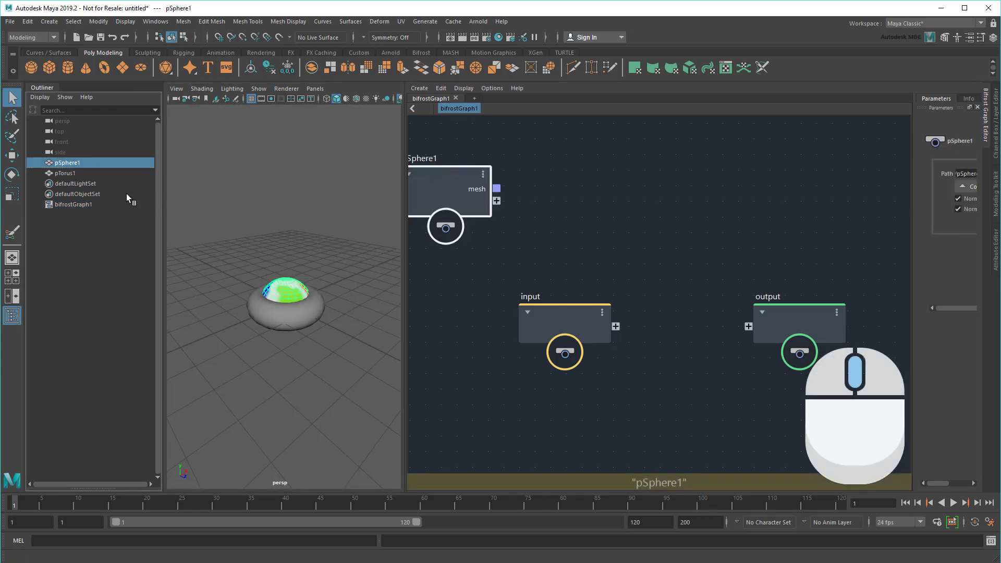
pyautogui.click(65, 172)
pyautogui.moveTo(66, 172); pyautogui.dragTo(435, 293, button='middle')
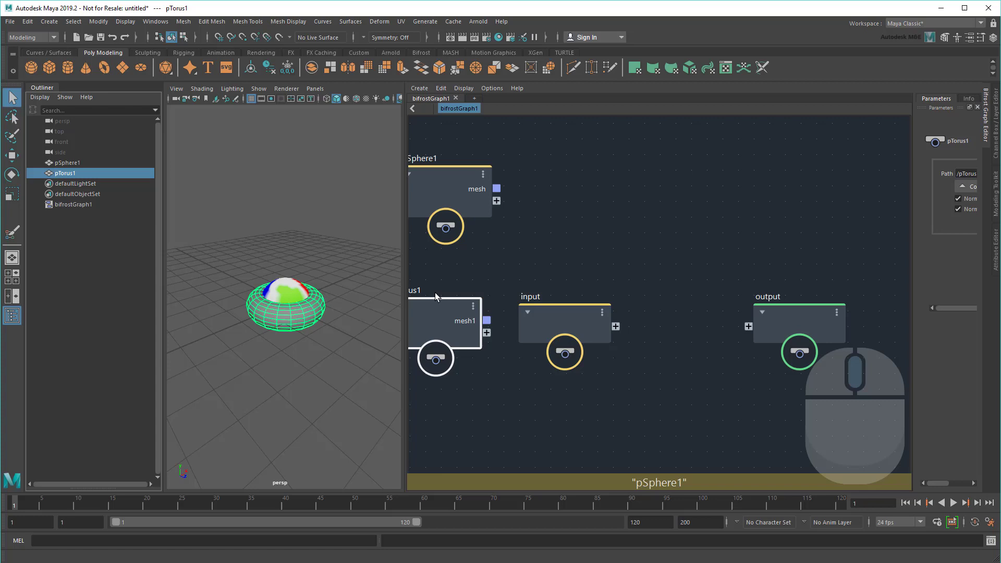
# Hide the Outliner, move the input node bottom-left, frame all nodes, and resize the panels
pyautogui.click(12, 316)
pyautogui.moveTo(563, 315); pyautogui.dragTo(430, 443)
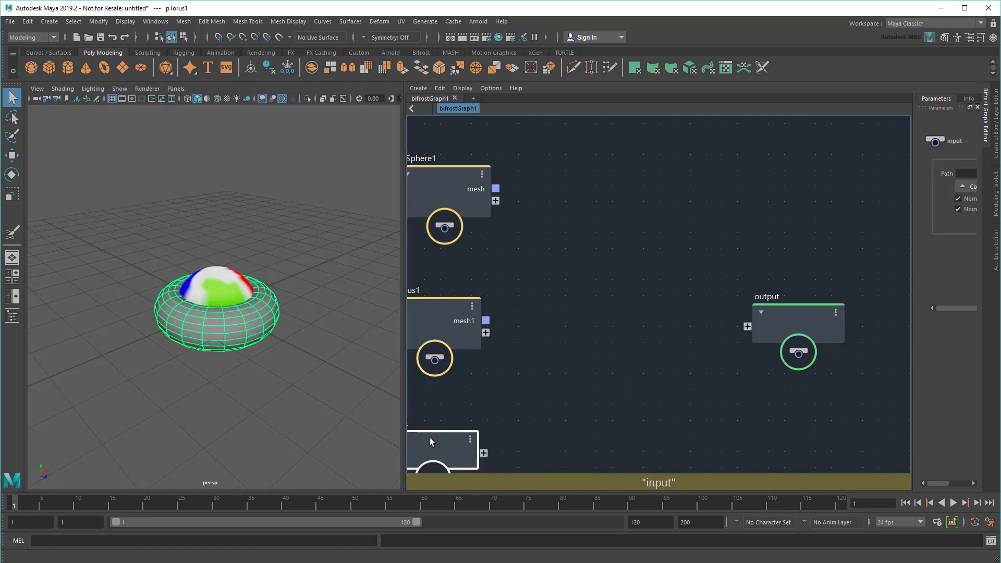
pyautogui.press('a')
pyautogui.moveTo(910, 286); pyautogui.dragTo(829, 298)
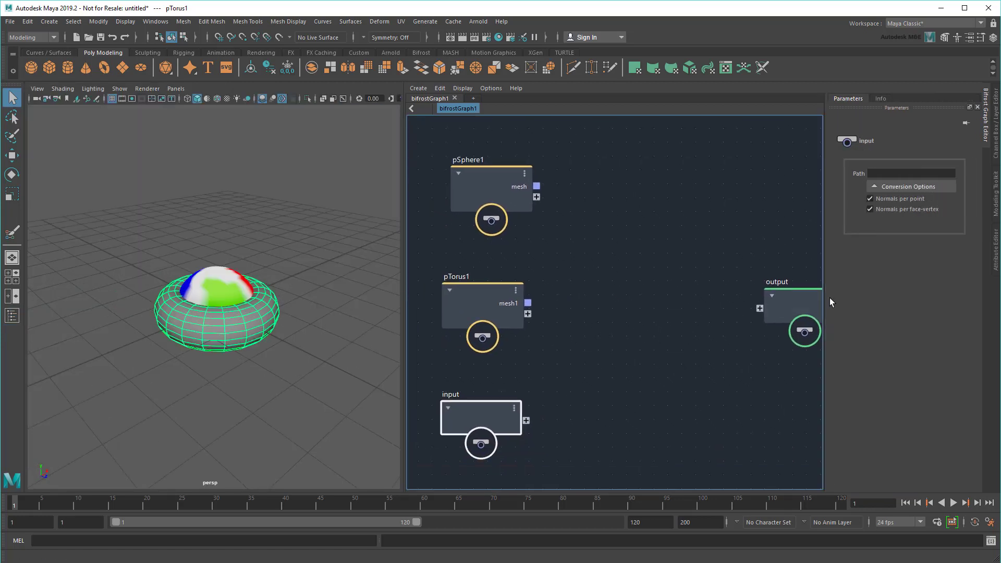
pyautogui.moveTo(405, 316); pyautogui.dragTo(258, 316)
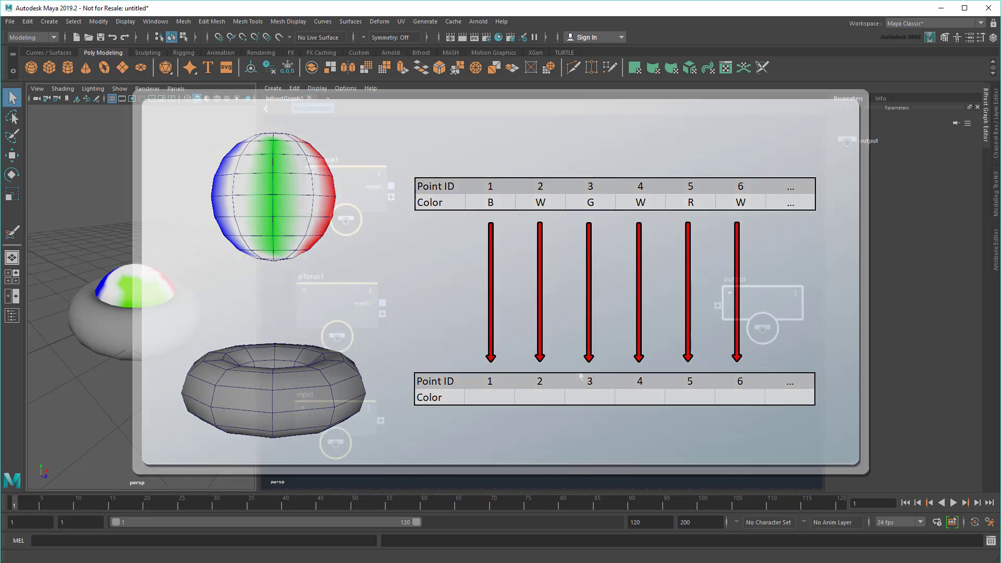
# Add a get_geo_property node reading pSphere1's mesh with property colorSet1
pyautogui.press('Tab')
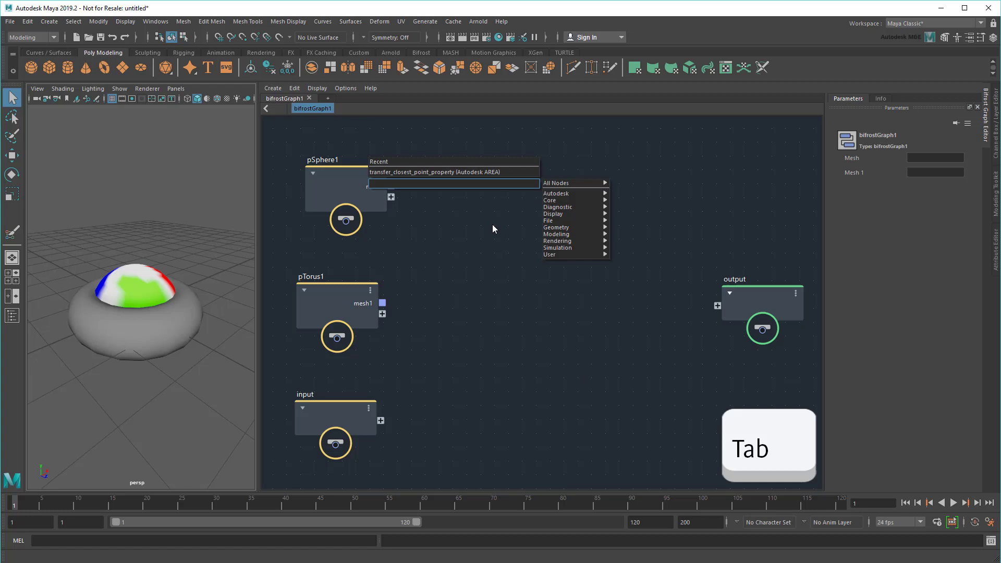
pyautogui.write('get_geo_property')
pyautogui.press('Return')
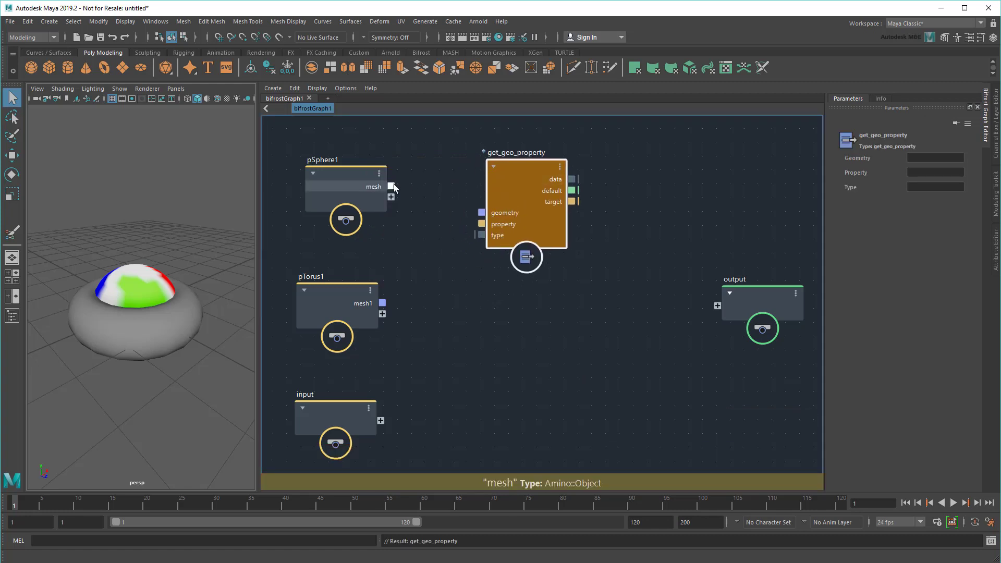
pyautogui.moveTo(391, 186); pyautogui.dragTo(484, 216)
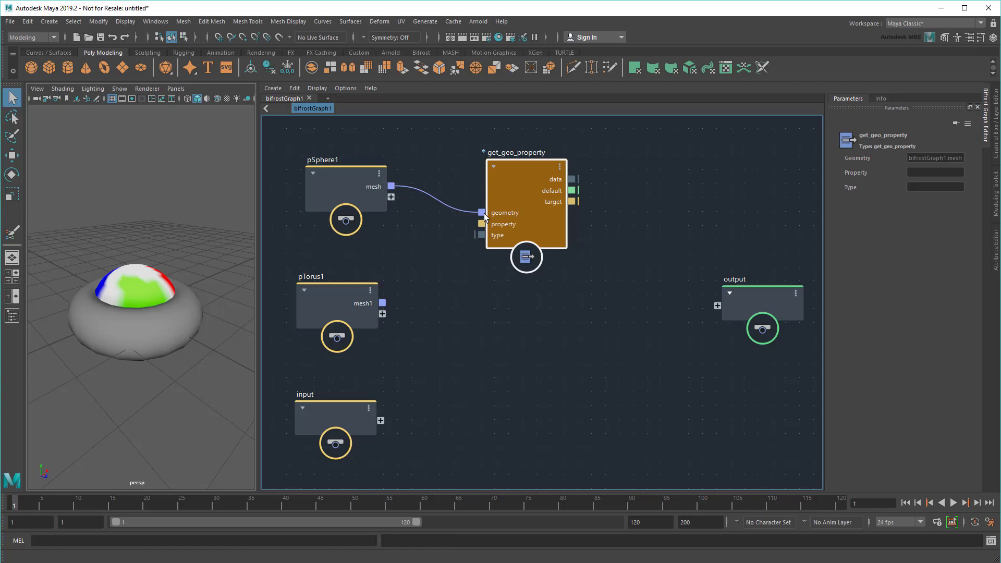
pyautogui.click(932, 172)
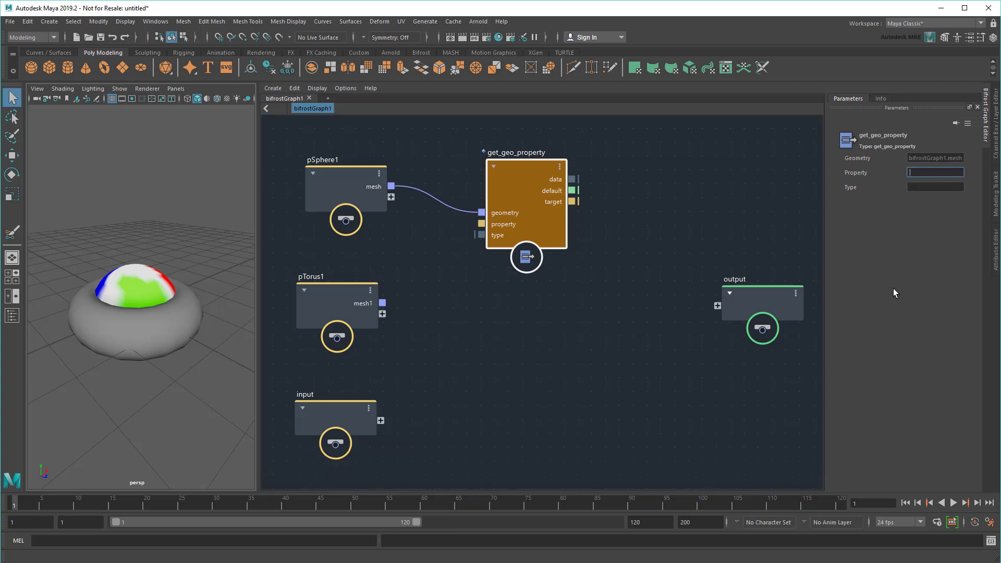
pyautogui.write('colorSet1')
# Wire a value node into its type input and set it to array<Math::float4>
pyautogui.moveTo(481, 235); pyautogui.dragTo(549, 242, button='right')
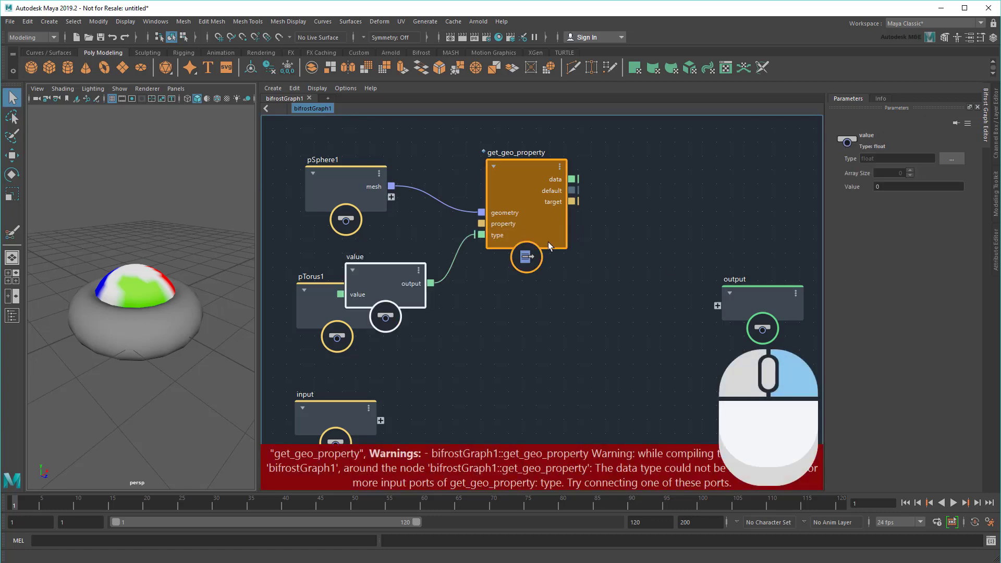
pyautogui.moveTo(543, 164); pyautogui.dragTo(600, 155)
pyautogui.moveTo(405, 267); pyautogui.dragTo(483, 240)
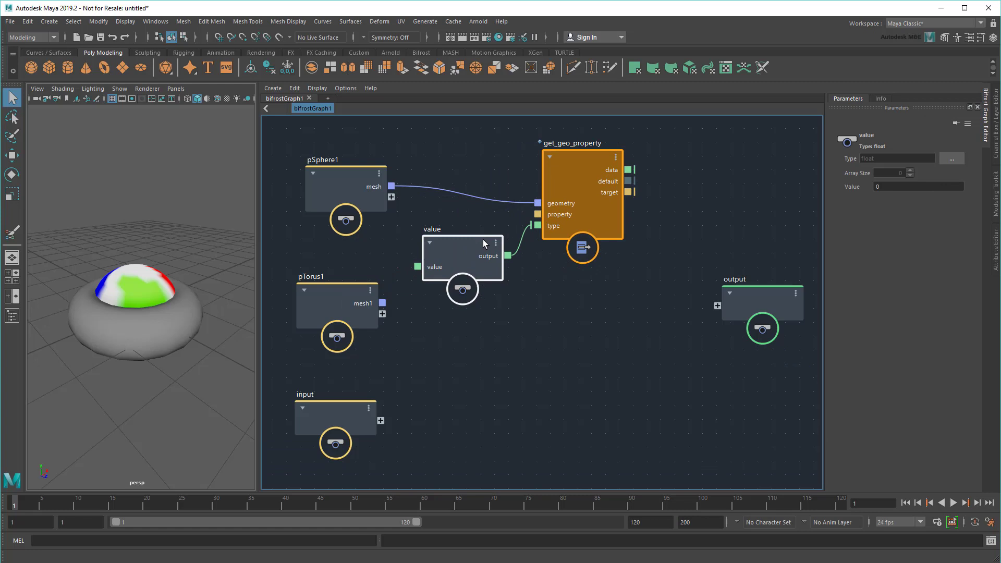
pyautogui.click(950, 159)
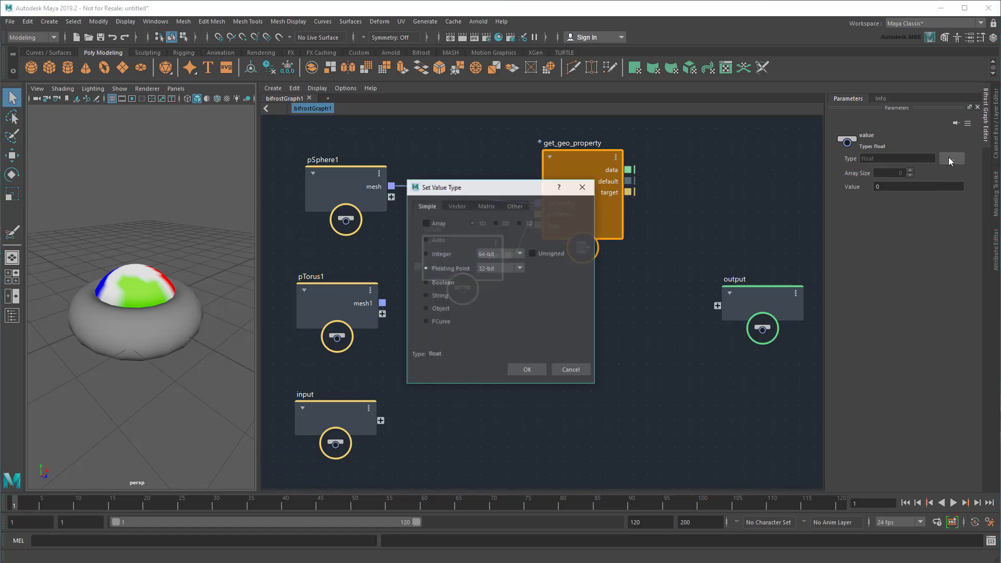
pyautogui.click(455, 206)
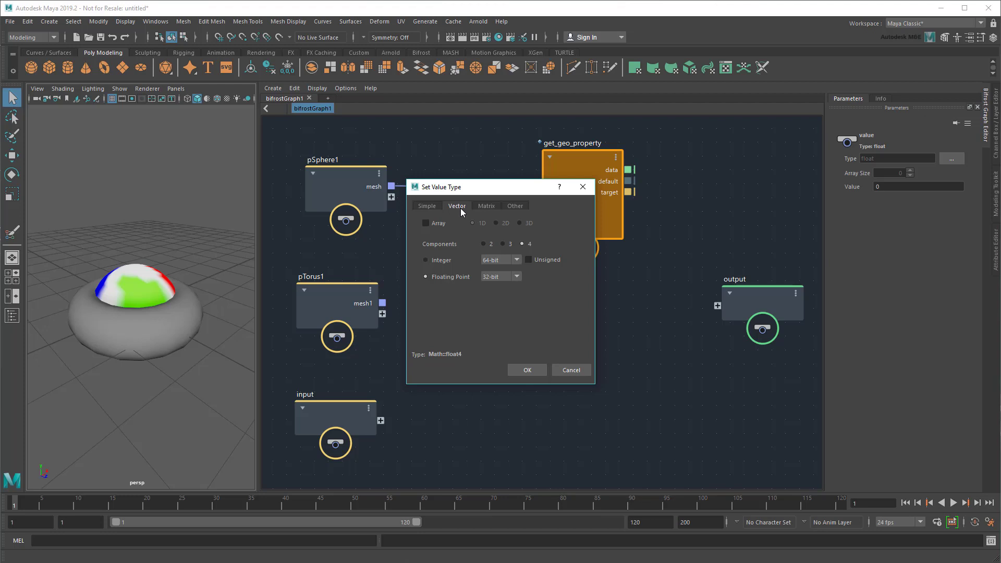
pyautogui.click(426, 223)
pyautogui.click(515, 371)
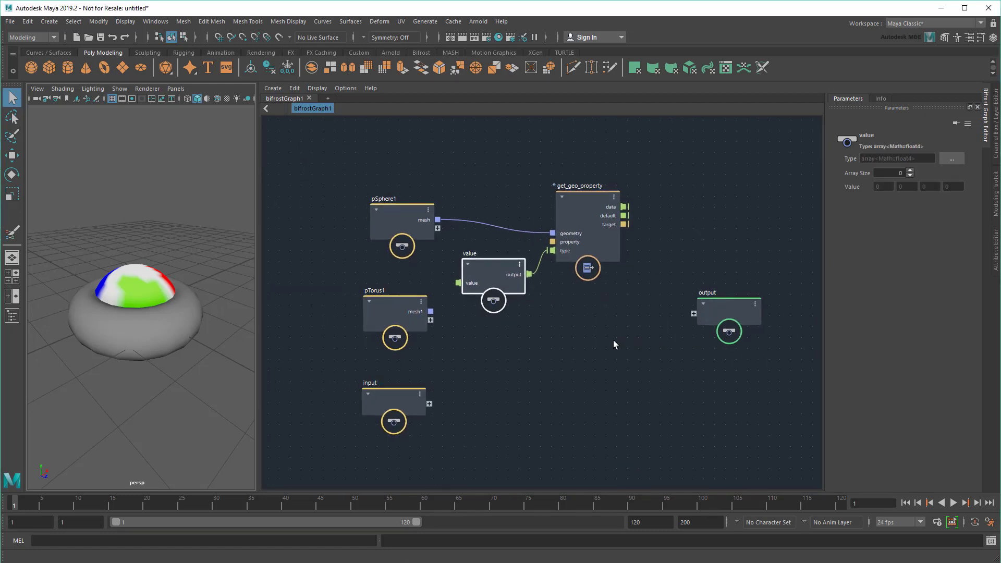
# Add a set_geo_property node and wire pTorus1's mesh into its geometry input
pyautogui.moveTo(631, 303); pyautogui.dragTo(712, 303)
pyautogui.click(611, 290)
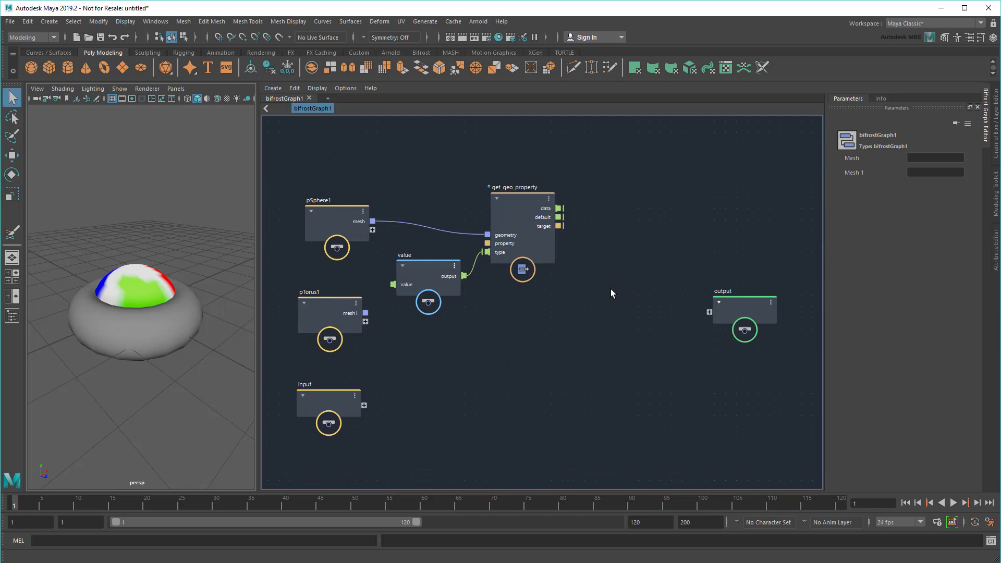
pyautogui.press('Tab')
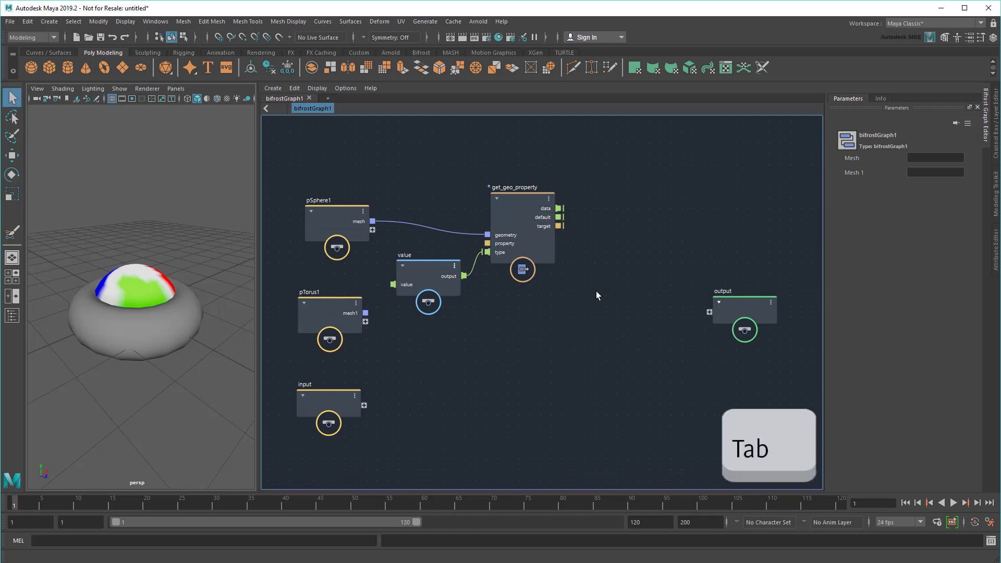
pyautogui.write('set_geo_property')
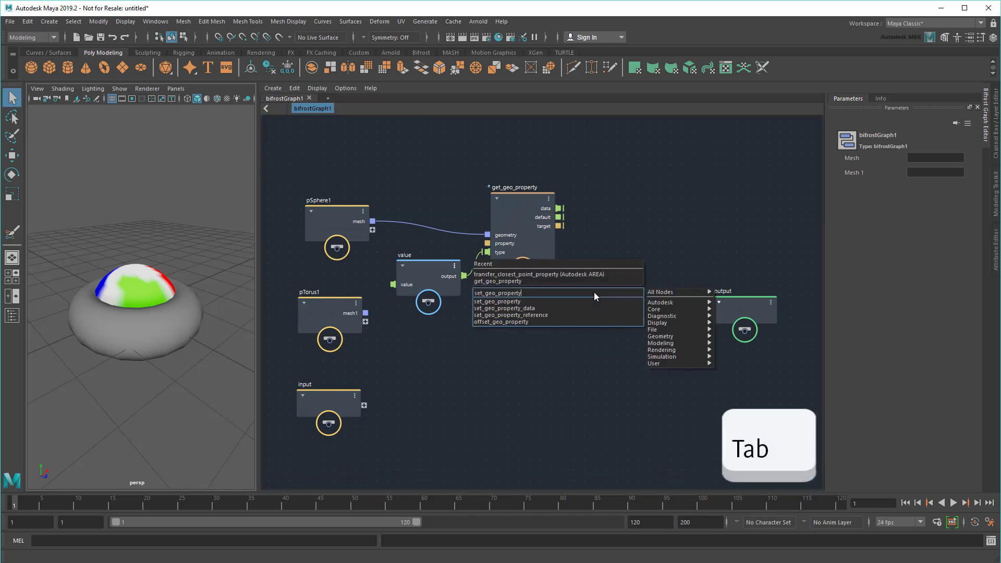
pyautogui.click(594, 301)
pyautogui.moveTo(586, 306); pyautogui.dragTo(627, 308)
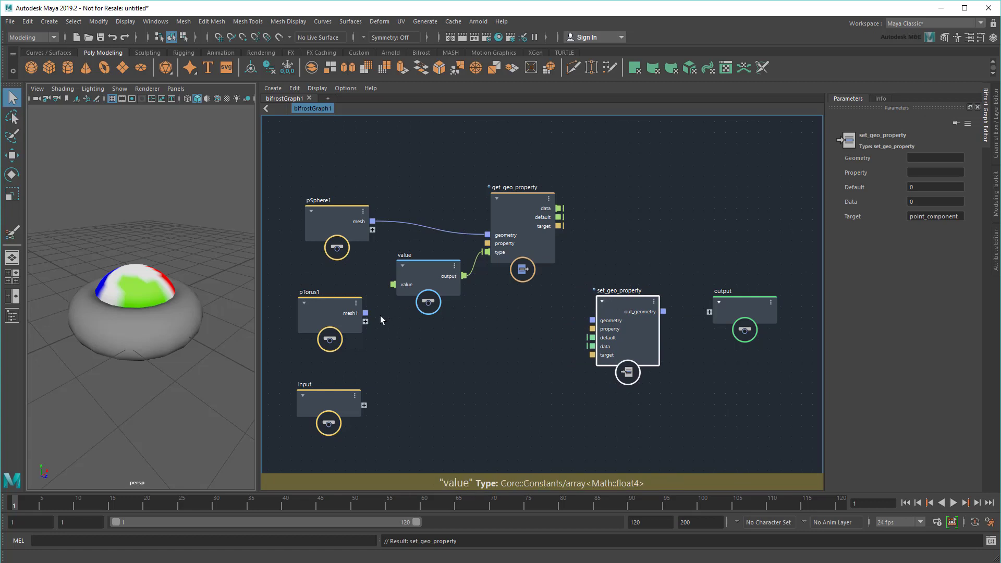
pyautogui.moveTo(365, 313); pyautogui.dragTo(594, 321)
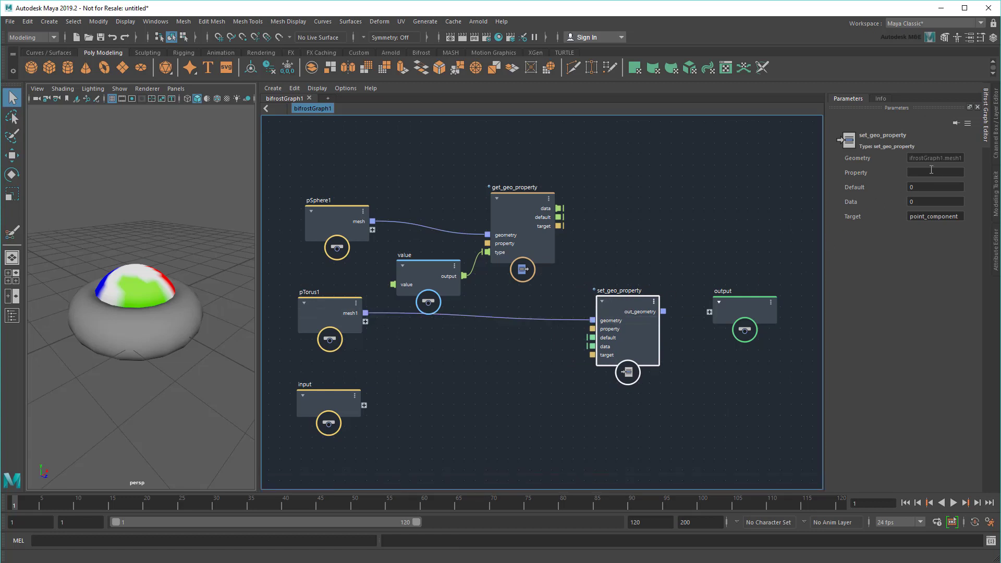
# Set its Property to color and give the default input a float4 value node
pyautogui.click(930, 173)
pyautogui.write('color')
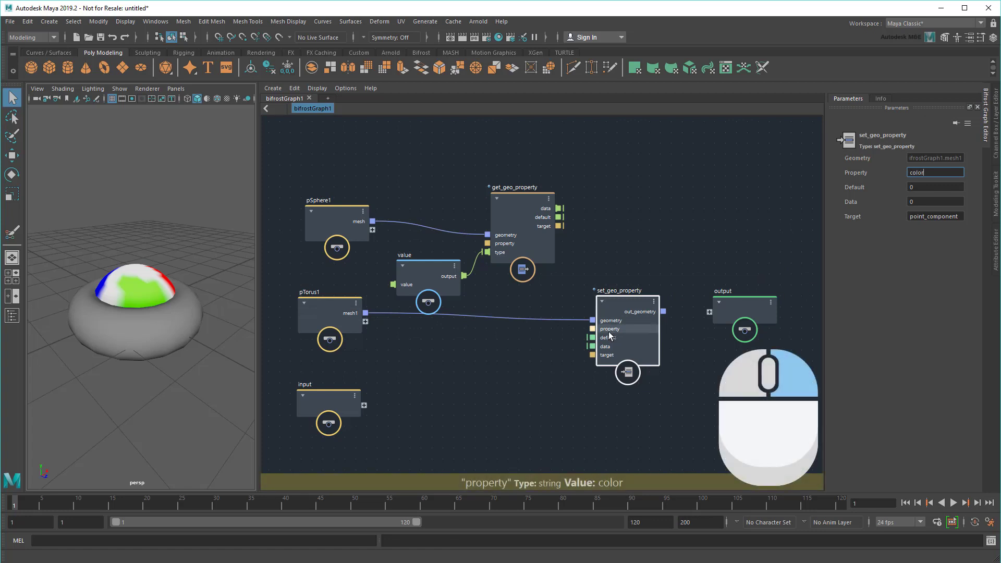
pyautogui.rightClick(592, 339)
pyautogui.click(623, 343)
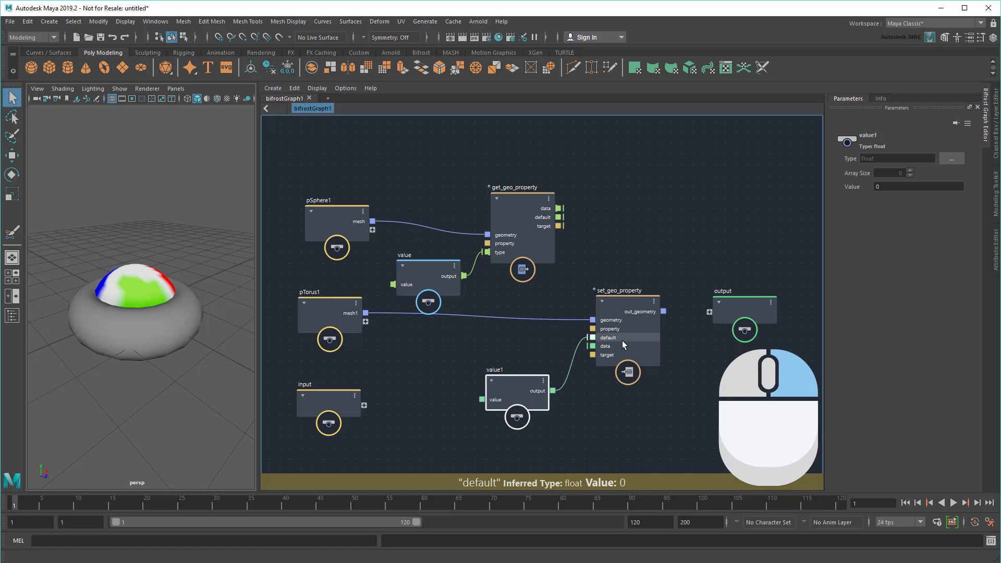
pyautogui.click(953, 162)
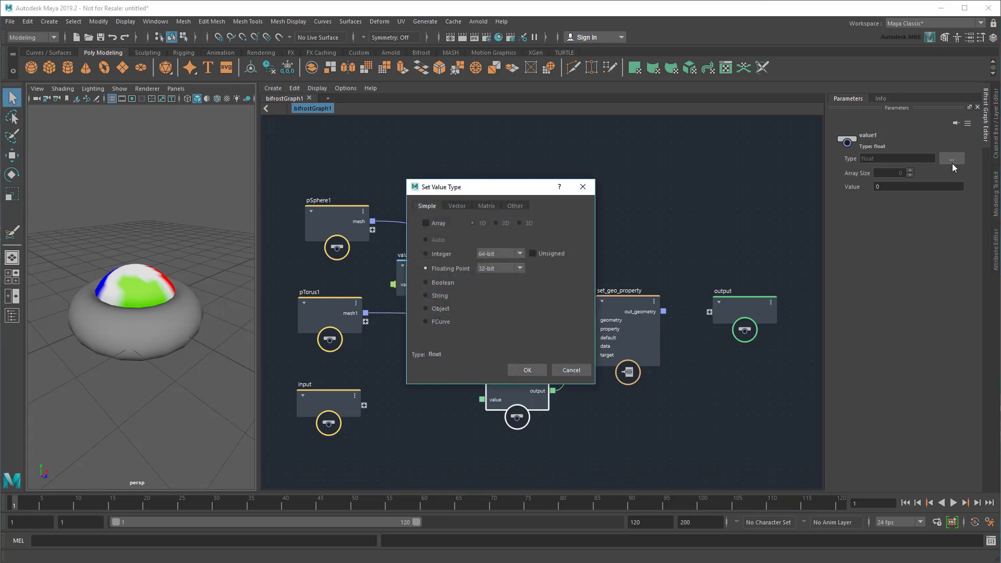
pyautogui.click(456, 208)
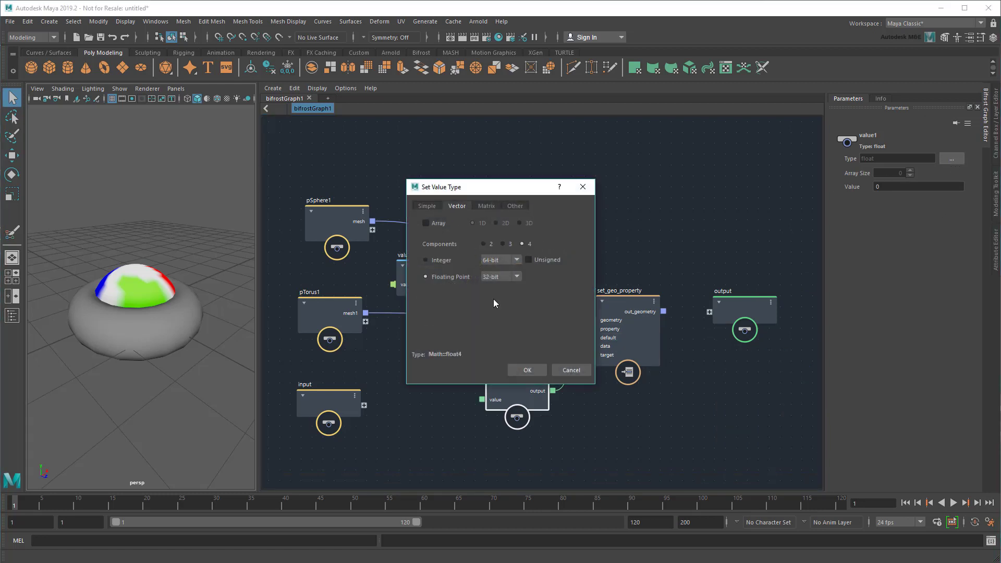
pyautogui.click(526, 370)
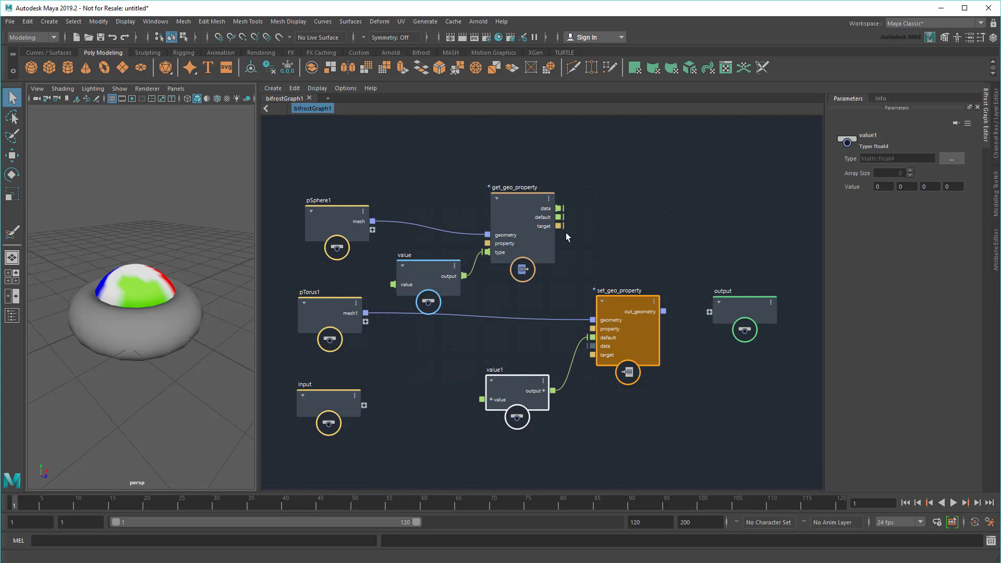
# Feed get_geo_property's data into set_geo_property and its out_geometry to the graph output
pyautogui.moveTo(560, 210); pyautogui.dragTo(593, 346)
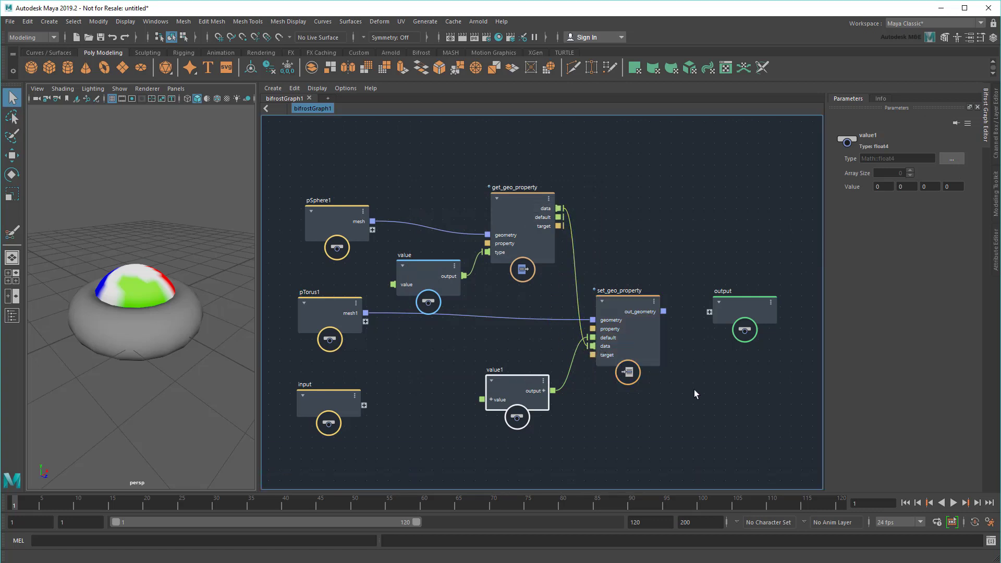
pyautogui.click(639, 301)
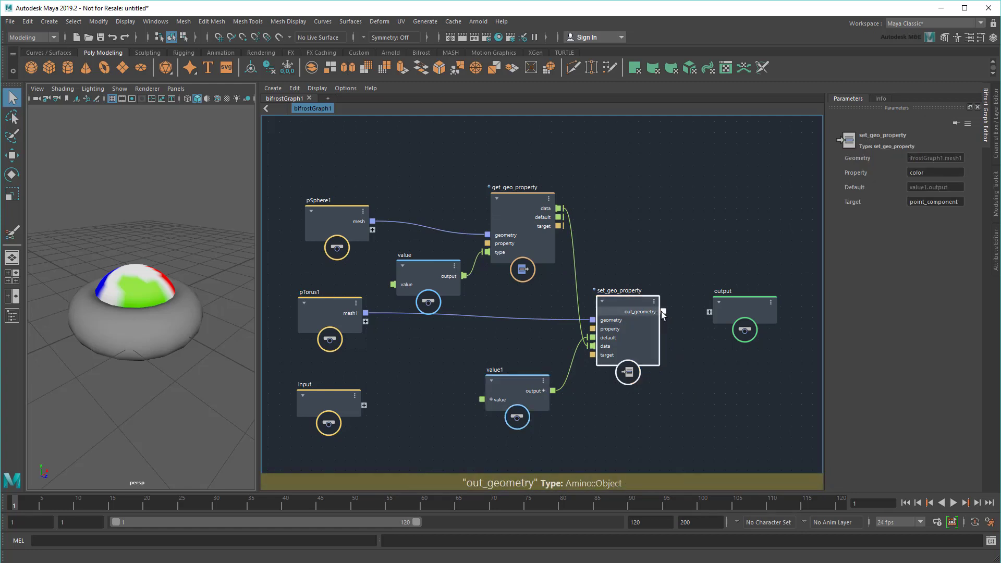
pyautogui.moveTo(663, 311); pyautogui.dragTo(712, 313)
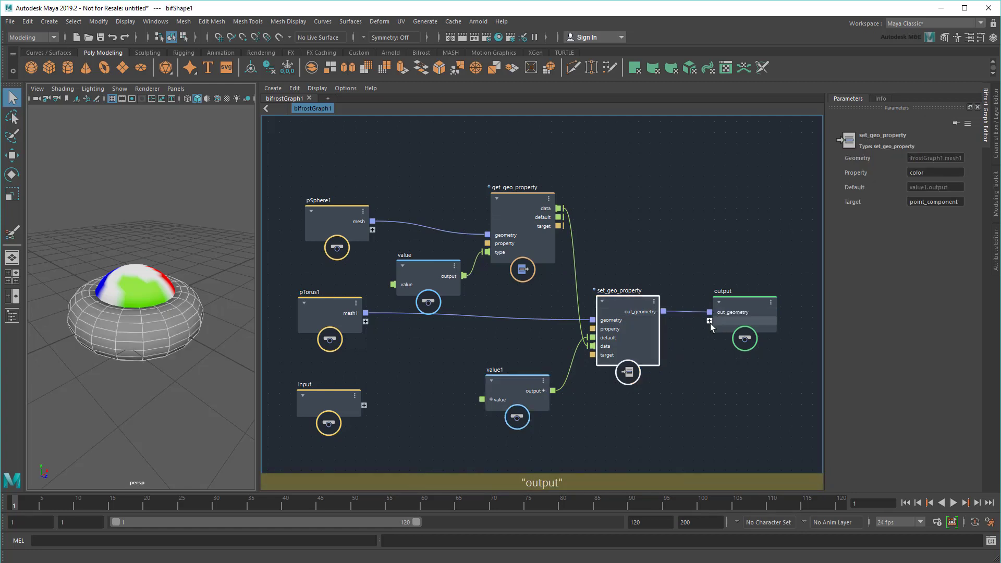
# Hide the original pTorus1 with Ctrl+H and widen the 3D viewport
pyautogui.hotkey('ctrl', 'h')
pyautogui.click(163, 322)
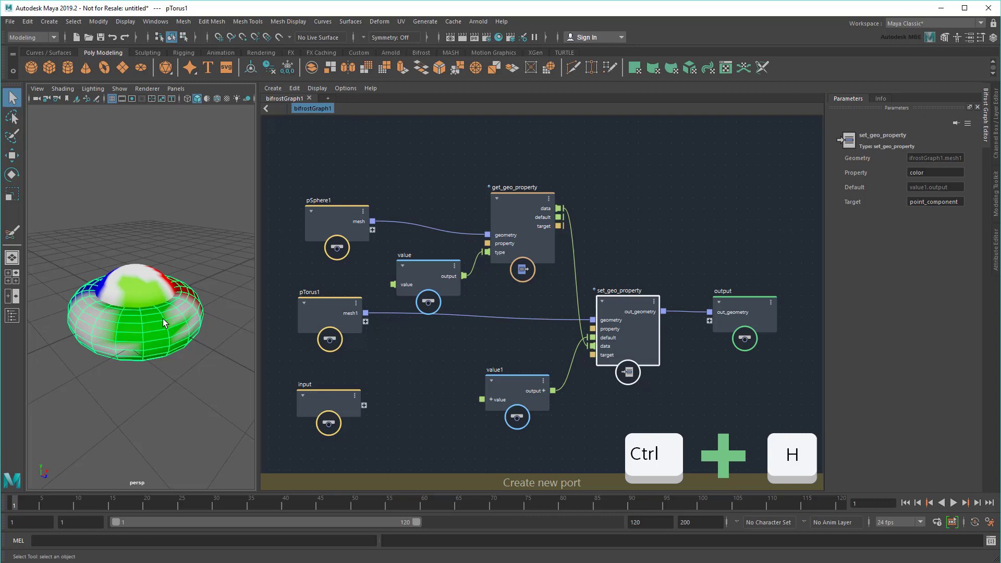
pyautogui.hotkey('ctrl', 'h')
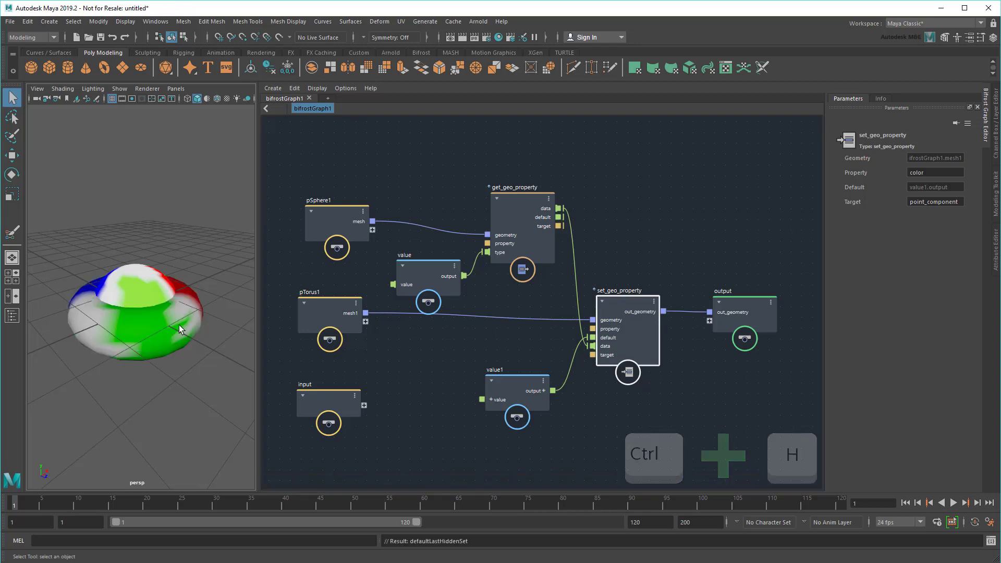
pyautogui.moveTo(258, 339); pyautogui.dragTo(474, 339)
# Rotate pSphere1 and orbit around the torus to watch its transferred colours
pyautogui.press('e')
pyautogui.keyDown('alt'); pyautogui.moveTo(402, 409); pyautogui.dragTo(173, 308); pyautogui.keyUp('alt')
pyautogui.press('q')
pyautogui.click(330, 319)
pyautogui.press('e')
pyautogui.click(328, 441)
pyautogui.keyDown('alt'); pyautogui.moveTo(148, 405); pyautogui.dragTo(213, 411); pyautogui.keyUp('alt')
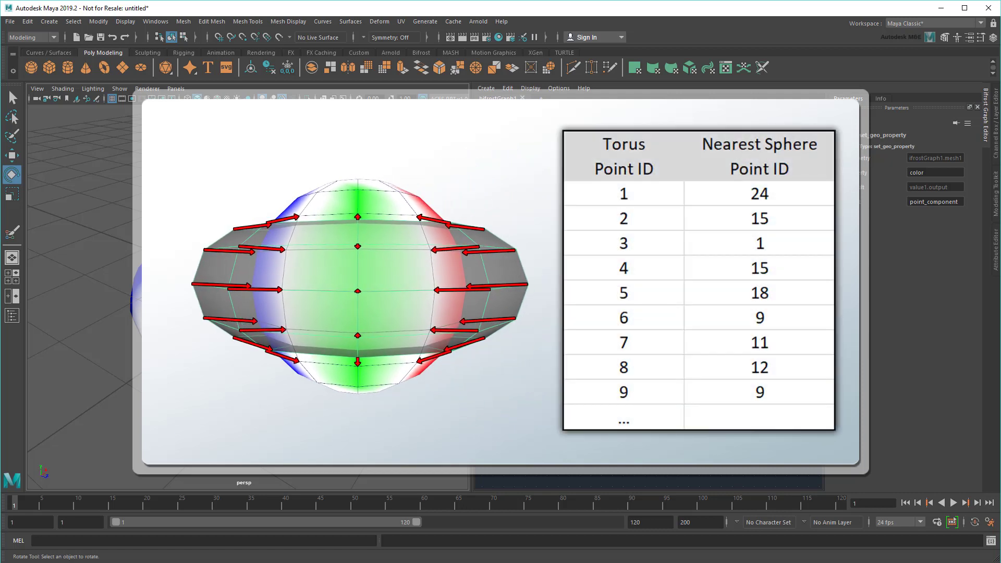
pyautogui.press('q')
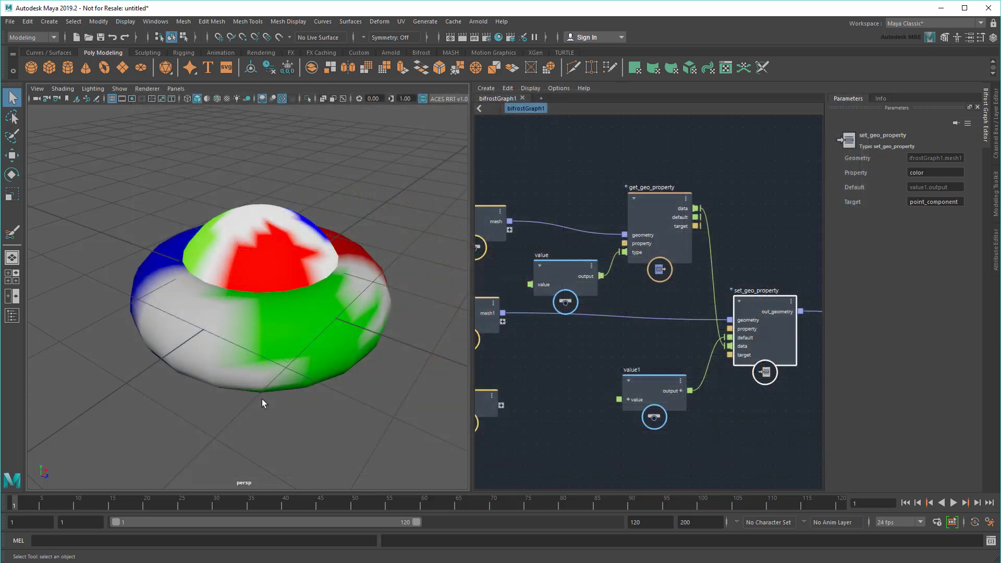
# Widen the graph editor and shift the existing nodes to the right
pyautogui.moveTo(471, 338); pyautogui.dragTo(230, 337)
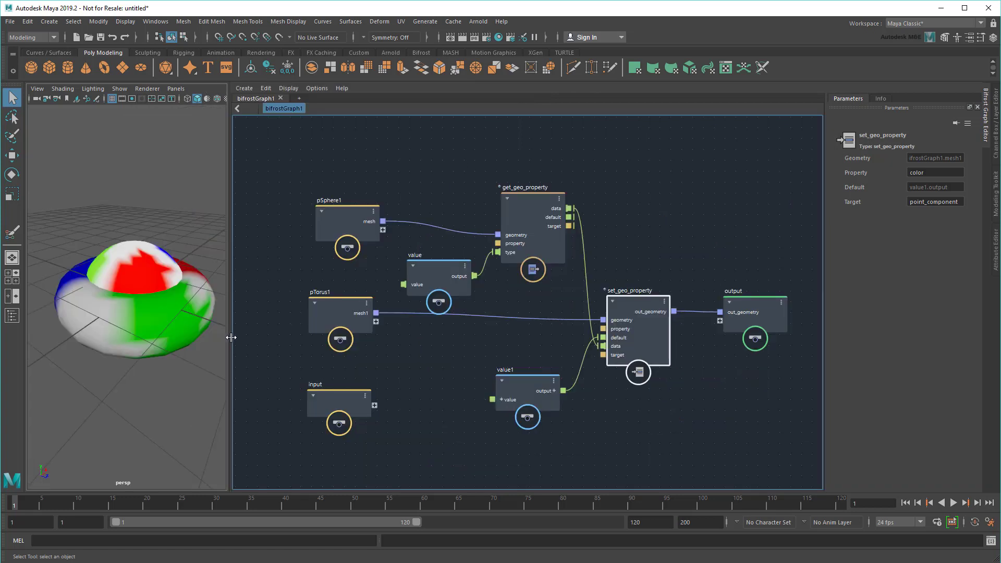
pyautogui.moveTo(412, 164); pyautogui.dragTo(755, 472)
pyautogui.moveTo(441, 274); pyautogui.dragTo(561, 254)
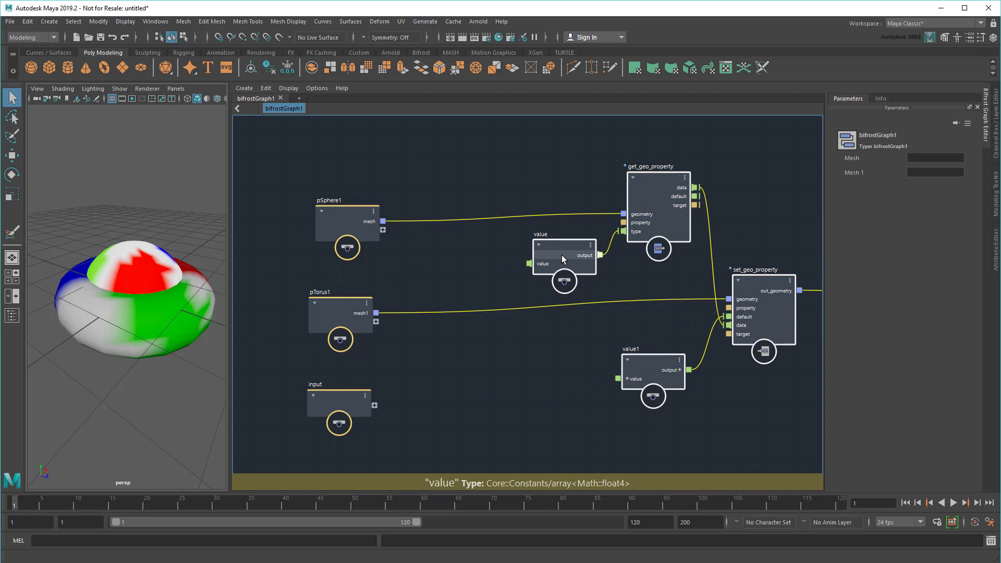
pyautogui.click(440, 382)
# Add a get_point_position node fed by pTorus1's mesh on its geometry input
pyautogui.press('Tab')
pyautogui.scroll(1, 440, 383)
pyautogui.write('get_point_position')
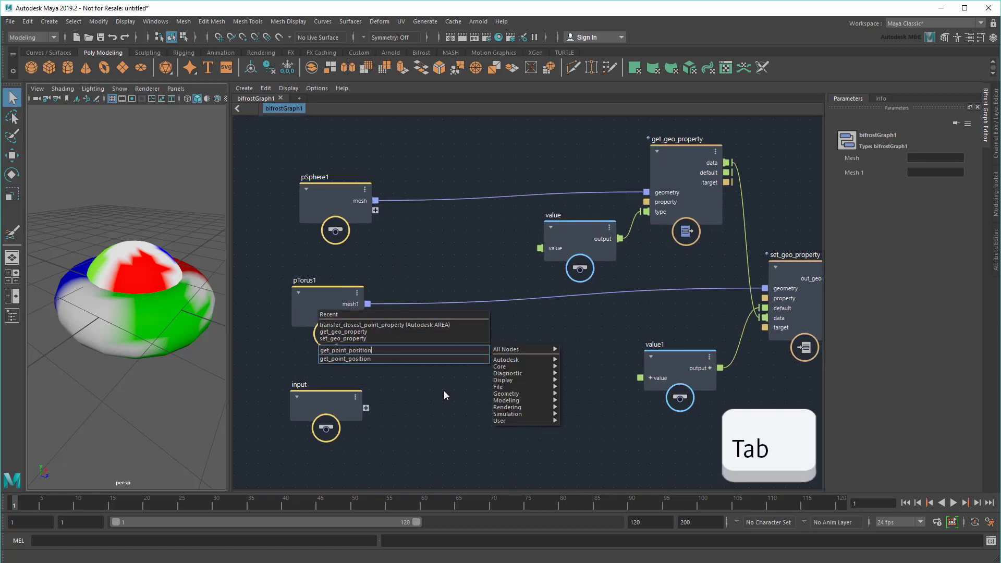
pyautogui.press('Return')
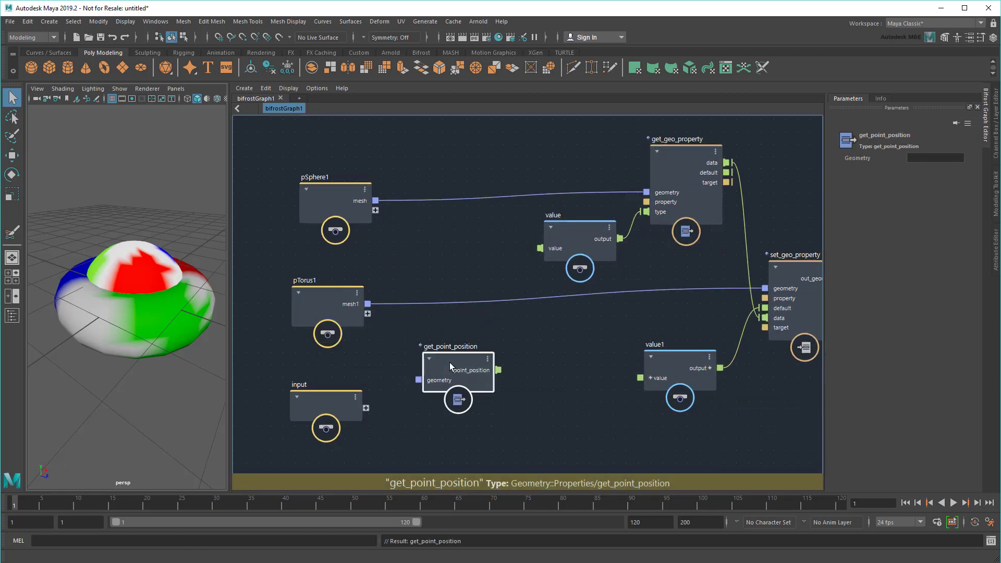
pyautogui.moveTo(368, 304); pyautogui.dragTo(418, 379)
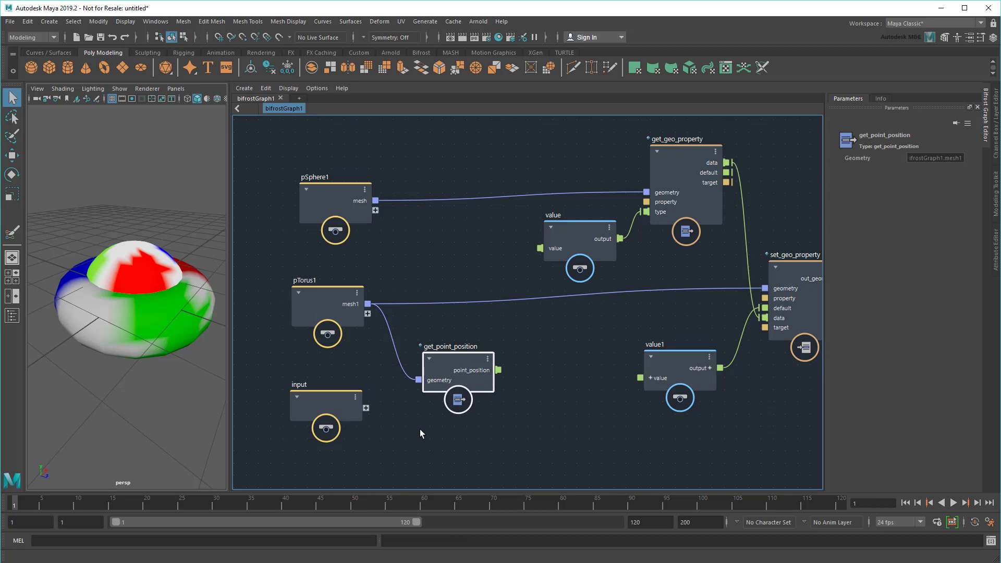
# Add get_closest_locations, wiring point_position to positions and pSphere1's mesh to geometry
pyautogui.press('Tab')
pyautogui.moveTo(492, 428); pyautogui.dragTo(487, 376, button='middle')
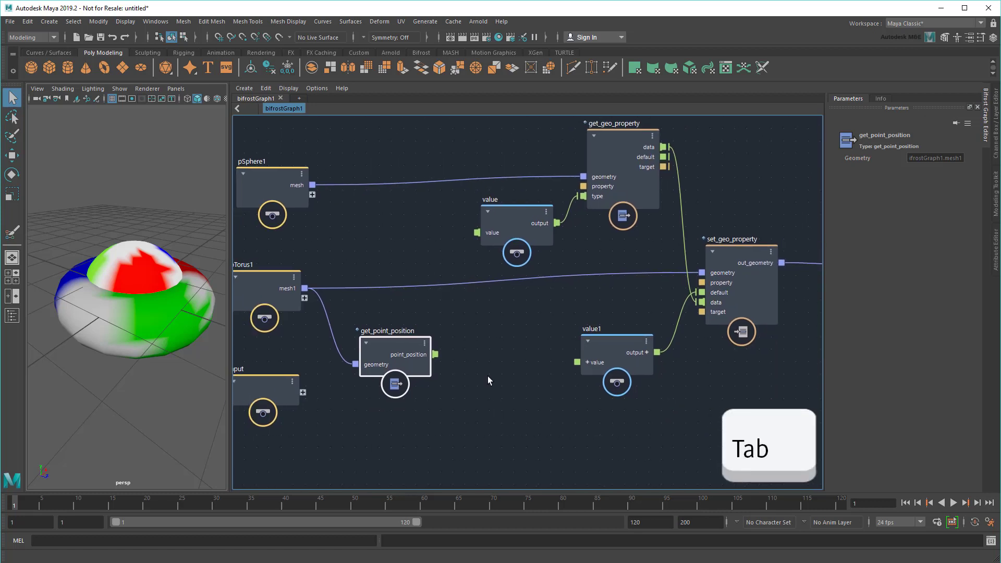
pyautogui.write('get_closest')
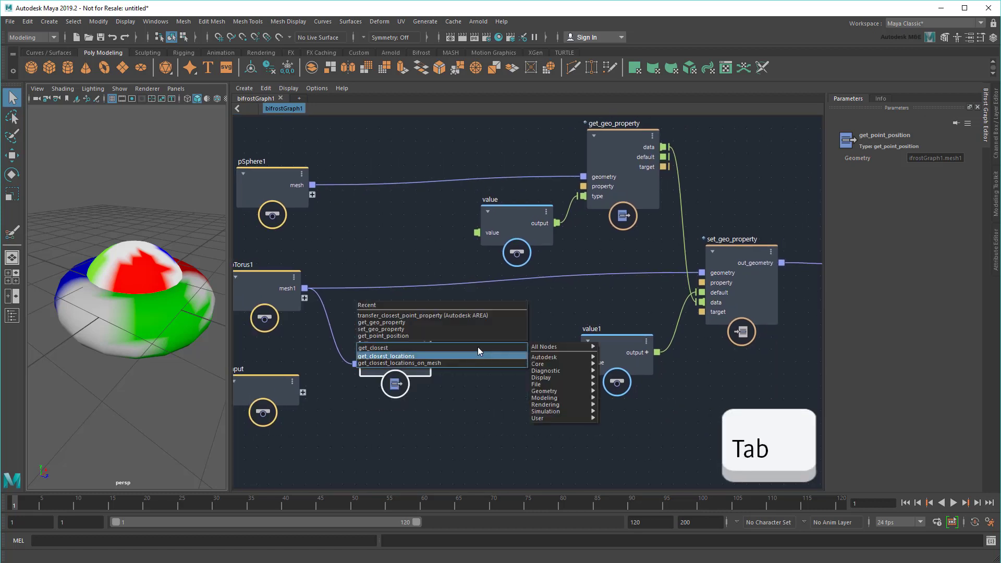
pyautogui.press('Return')
pyautogui.moveTo(477, 358); pyautogui.dragTo(497, 348)
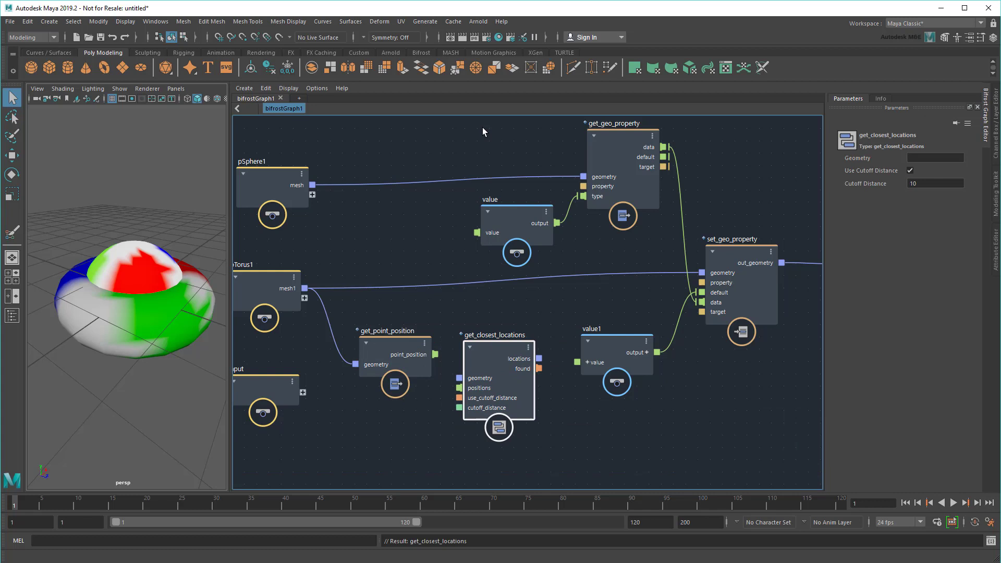
pyautogui.moveTo(487, 132); pyautogui.dragTo(783, 141)
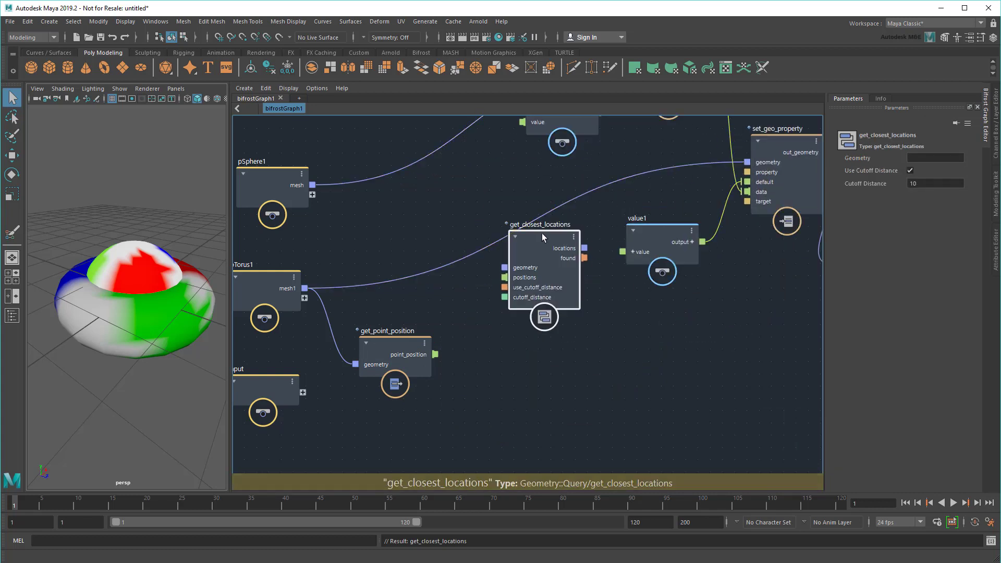
pyautogui.moveTo(542, 233); pyautogui.dragTo(548, 324)
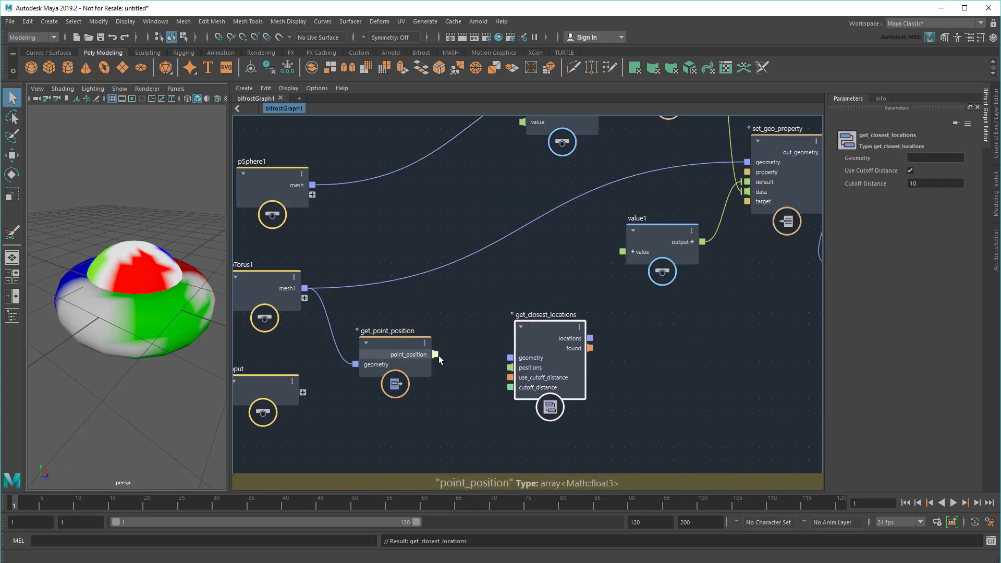
pyautogui.moveTo(435, 355); pyautogui.dragTo(510, 368)
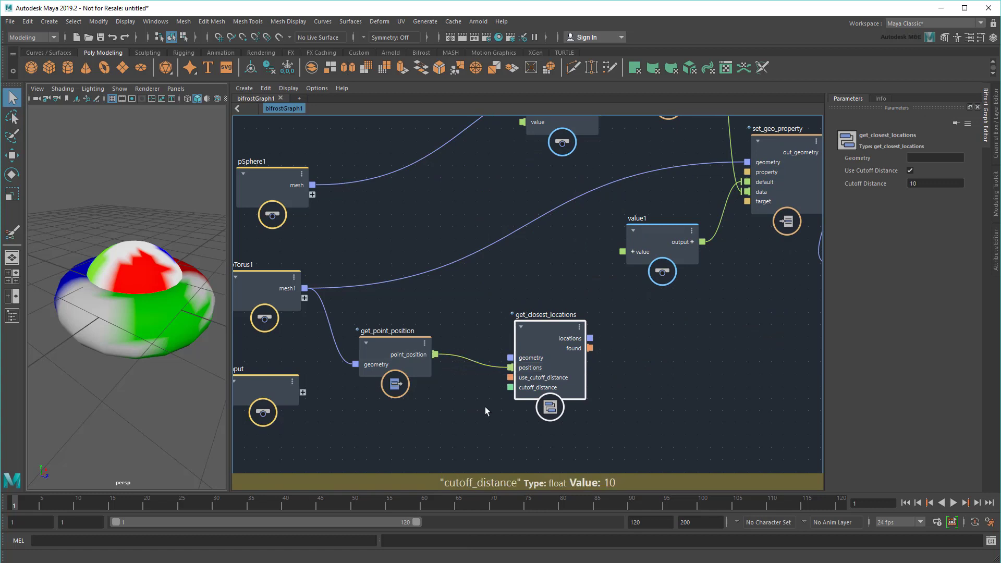
pyautogui.moveTo(312, 185); pyautogui.dragTo(510, 357)
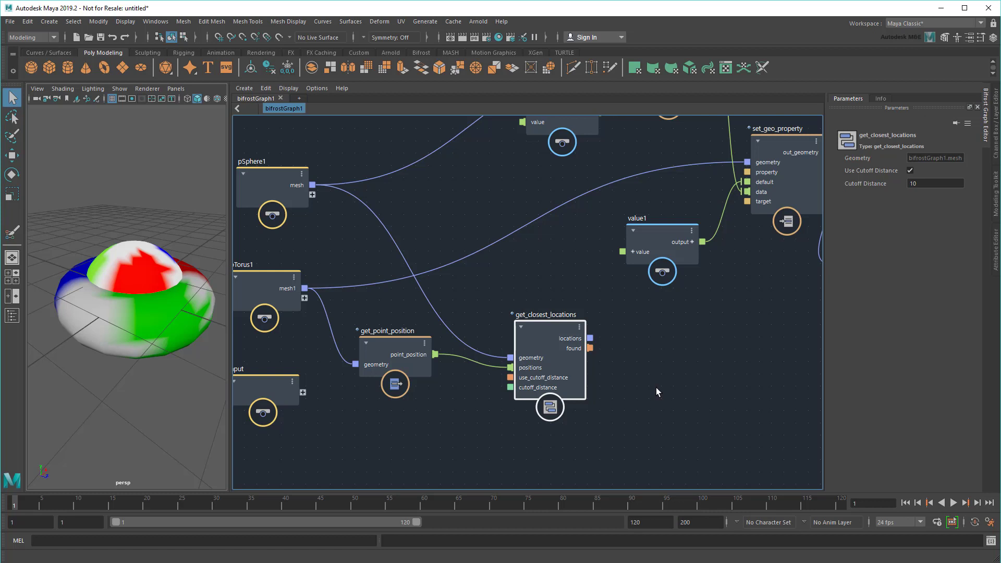
# Delete the value and get_geo_property nodes and their leftover mesh-to-data connection
pyautogui.click(656, 387)
pyautogui.press('a')
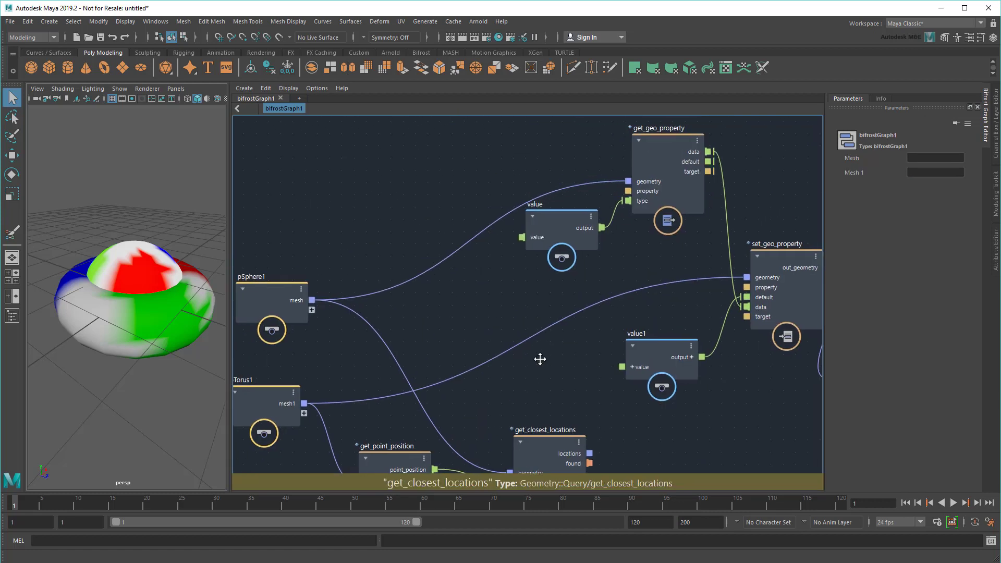
pyautogui.click(563, 224)
pyautogui.keyDown('shift'); pyautogui.click(644, 146); pyautogui.keyUp('shift')
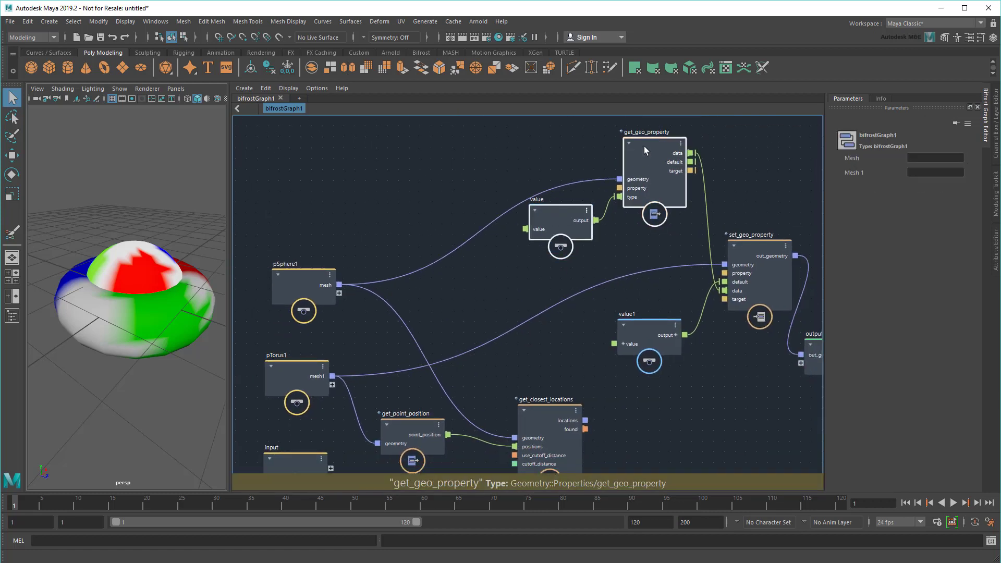
pyautogui.press('Delete')
pyautogui.click(695, 287)
pyautogui.press('Delete')
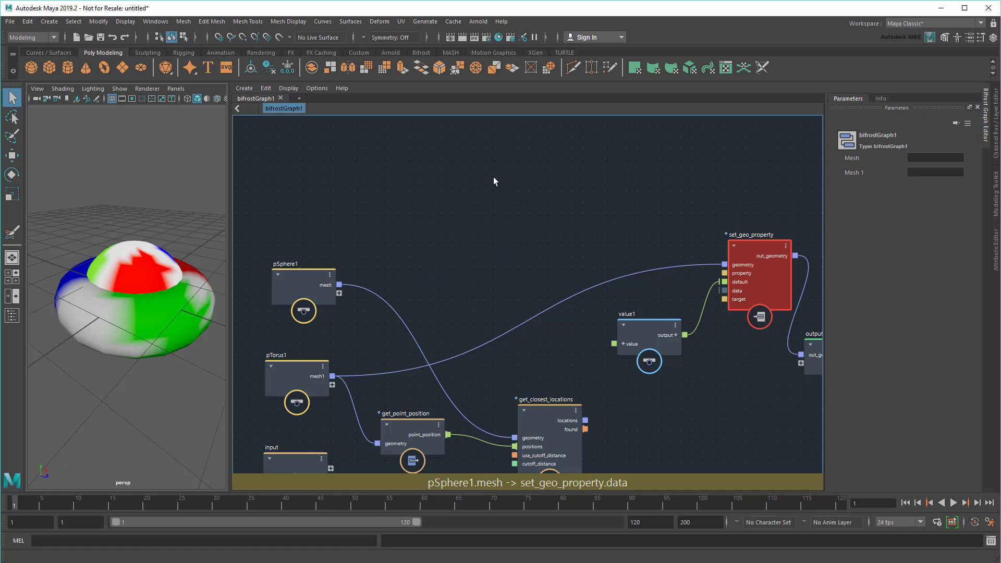
pyautogui.moveTo(548, 379); pyautogui.dragTo(479, 273)
# Add a sample_property node taking pSphere1's mesh and the closest locations
pyautogui.press('Tab')
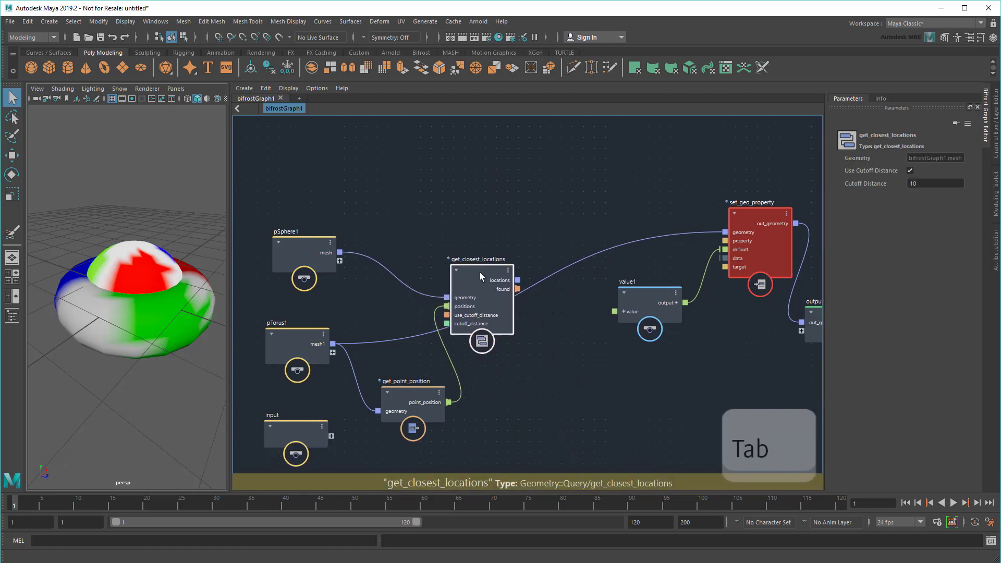
pyautogui.write('sample_property')
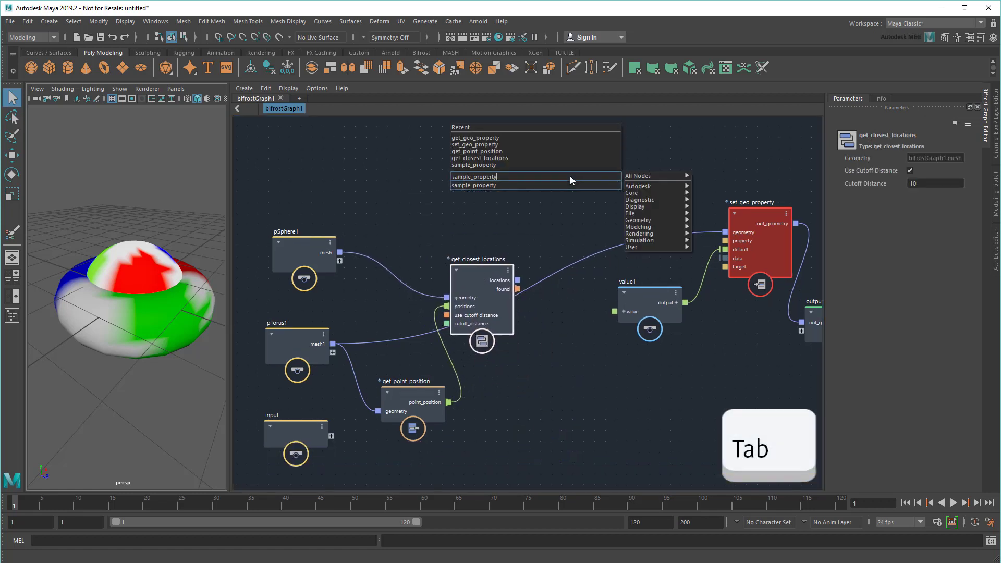
pyautogui.press('Return')
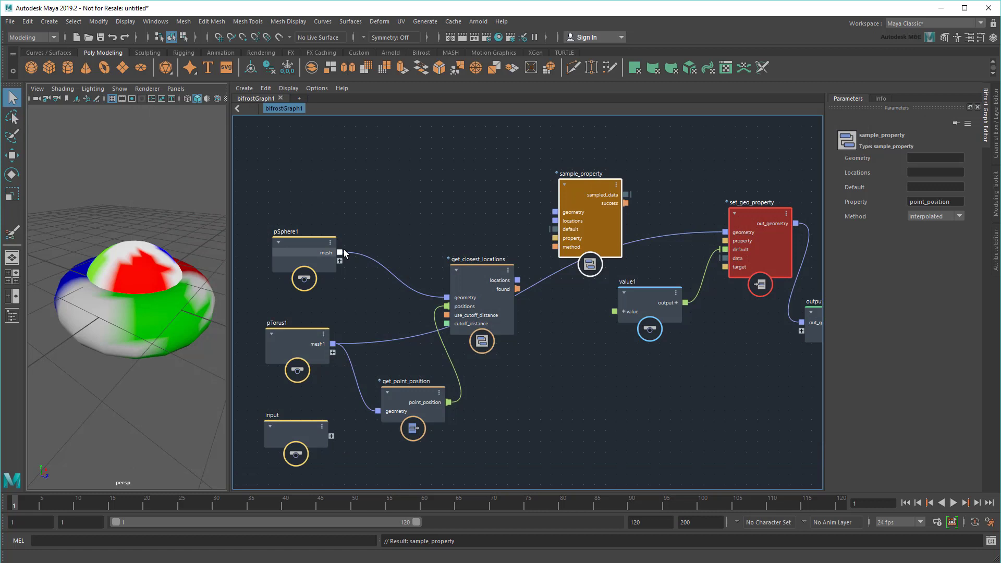
pyautogui.moveTo(340, 252); pyautogui.dragTo(555, 213)
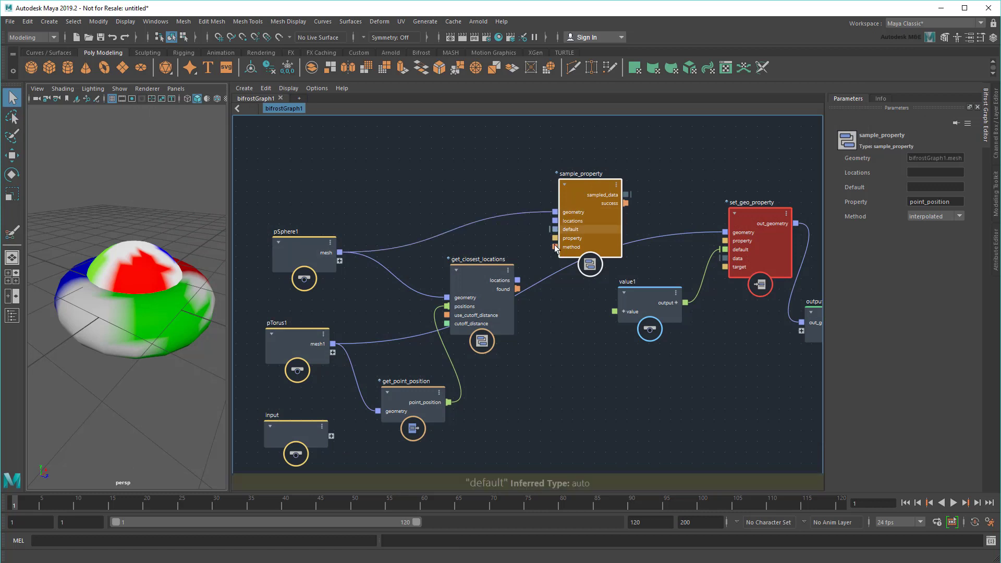
pyautogui.moveTo(518, 282); pyautogui.dragTo(555, 221)
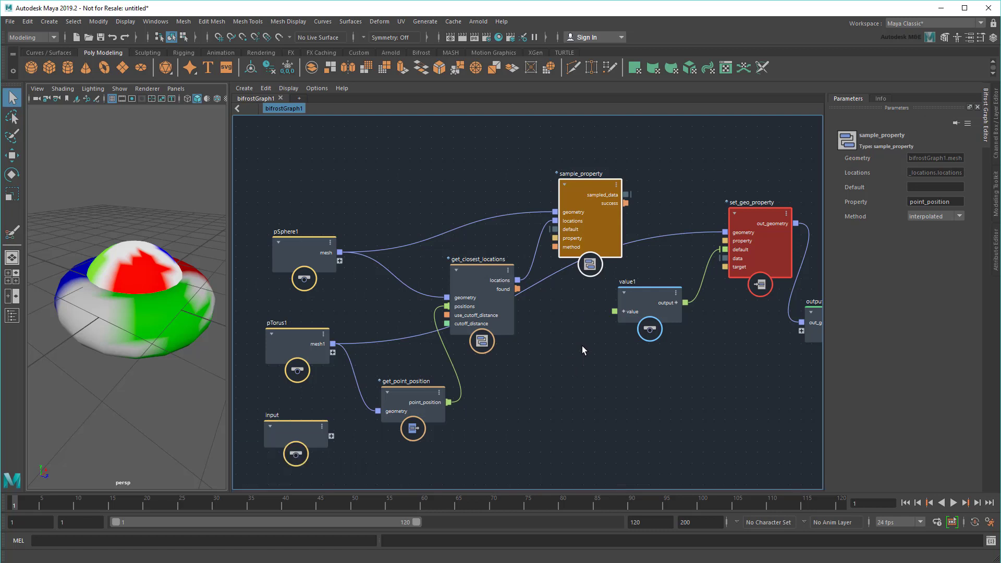
pyautogui.moveTo(639, 295); pyautogui.dragTo(554, 231)
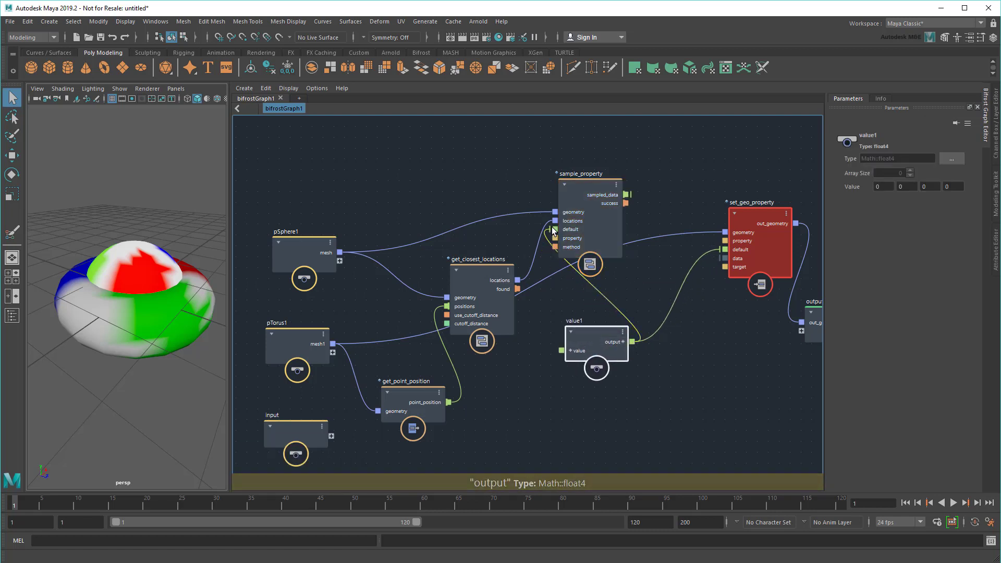
# Set sample_property's Property to colorSet1 and connect sampled_data to set_geo_property's data
pyautogui.click(583, 183)
pyautogui.doubleClick(941, 202)
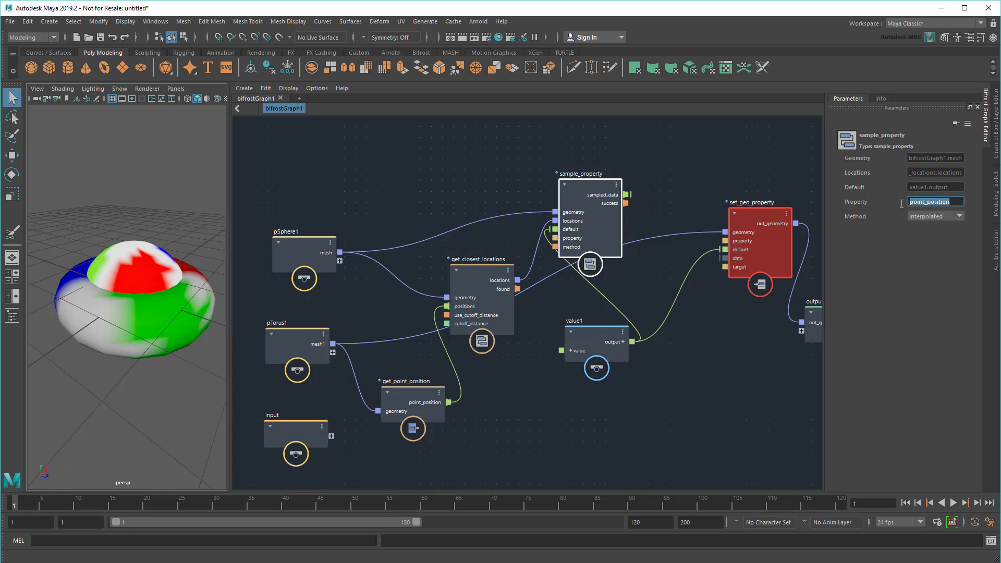
pyautogui.write('colorSet1')
pyautogui.moveTo(626, 195); pyautogui.dragTo(726, 258)
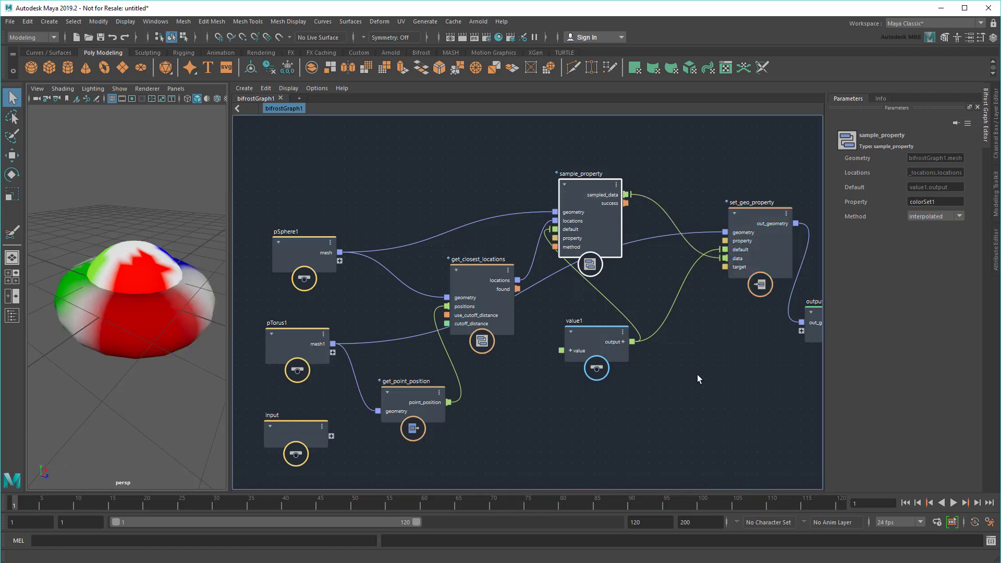
pyautogui.moveTo(230, 313); pyautogui.dragTo(452, 313)
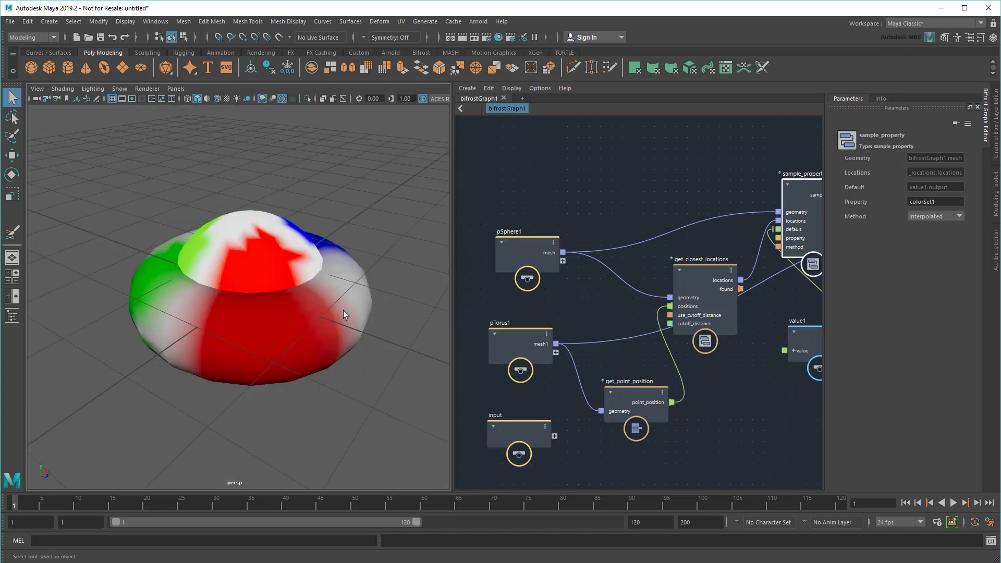
# Rotate, stretch and move pSphere1 through the torus to test the colour transfer
pyautogui.click(245, 292)
pyautogui.press('e')
pyautogui.moveTo(248, 312); pyautogui.dragTo(250, 157)
pyautogui.press('r')
pyautogui.press('w')
pyautogui.moveTo(300, 298)
pyautogui.mouseDown()
pyautogui.moveTo(397, 301)
pyautogui.moveTo(134, 298)
pyautogui.moveTo(301, 301)
pyautogui.mouseUp()
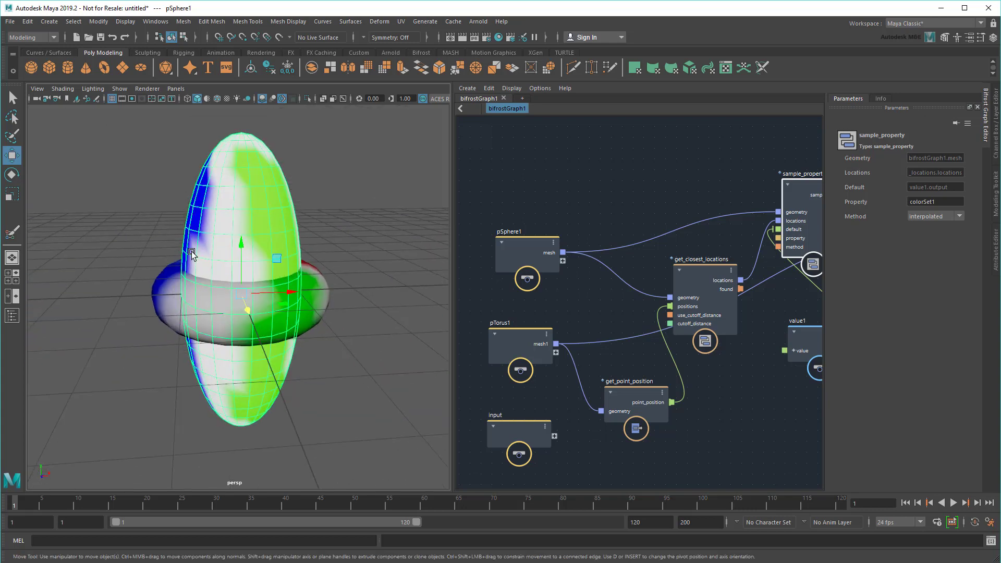
pyautogui.moveTo(249, 208); pyautogui.dragTo(229, 337)
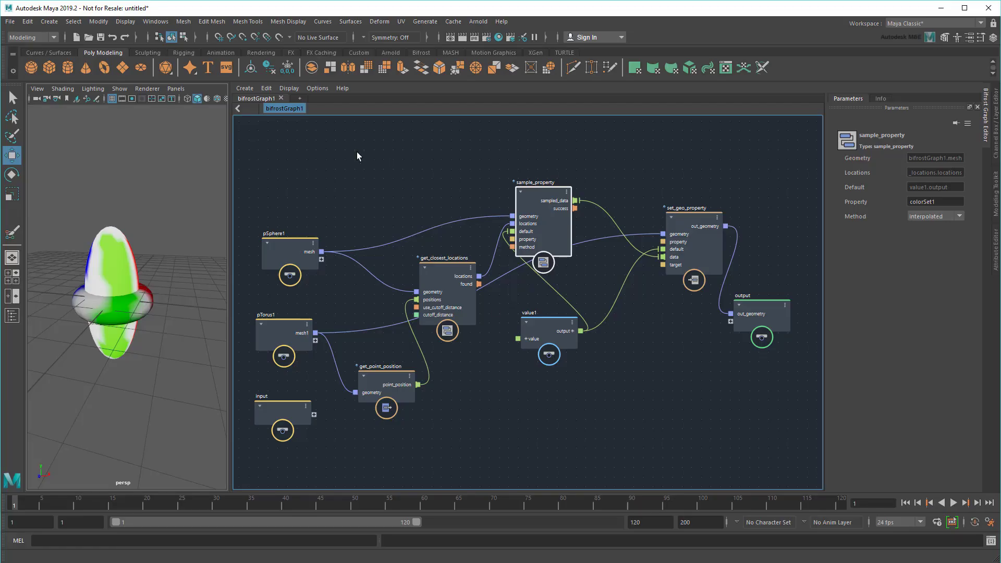
# Group the colour-transfer nodes into a compound named transfer_nearest_CPV
pyautogui.moveTo(357, 152); pyautogui.dragTo(703, 428)
pyautogui.hotkey('ctrl', 'g')
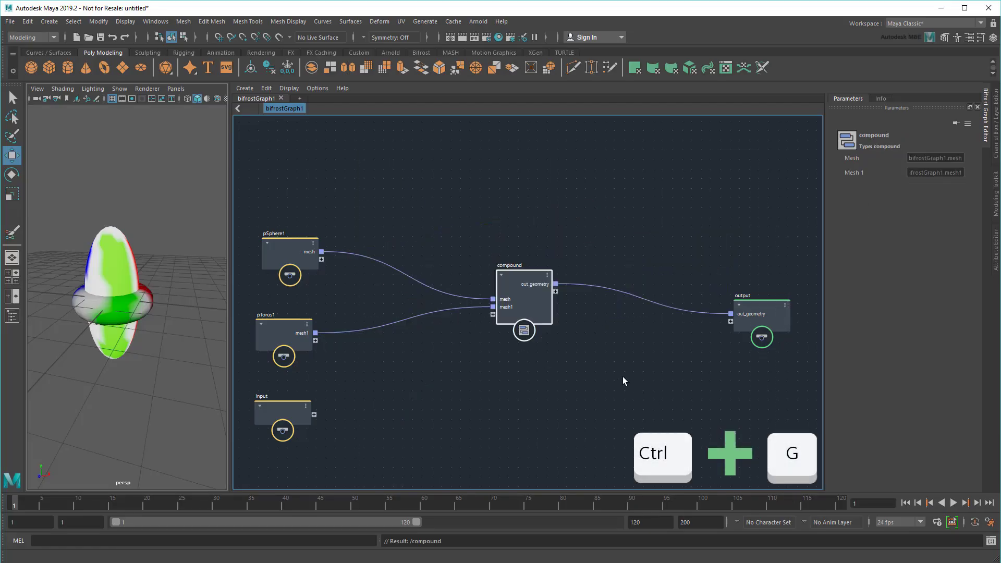
pyautogui.doubleClick(519, 213)
pyautogui.write('transfe')
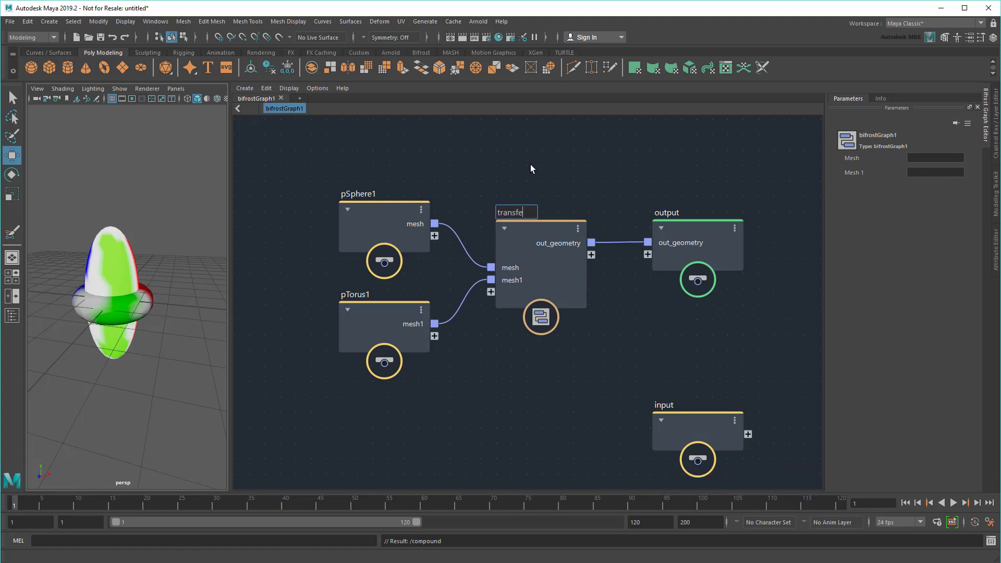
pyautogui.write('r_nearest_CPV')
pyautogui.press('Return')
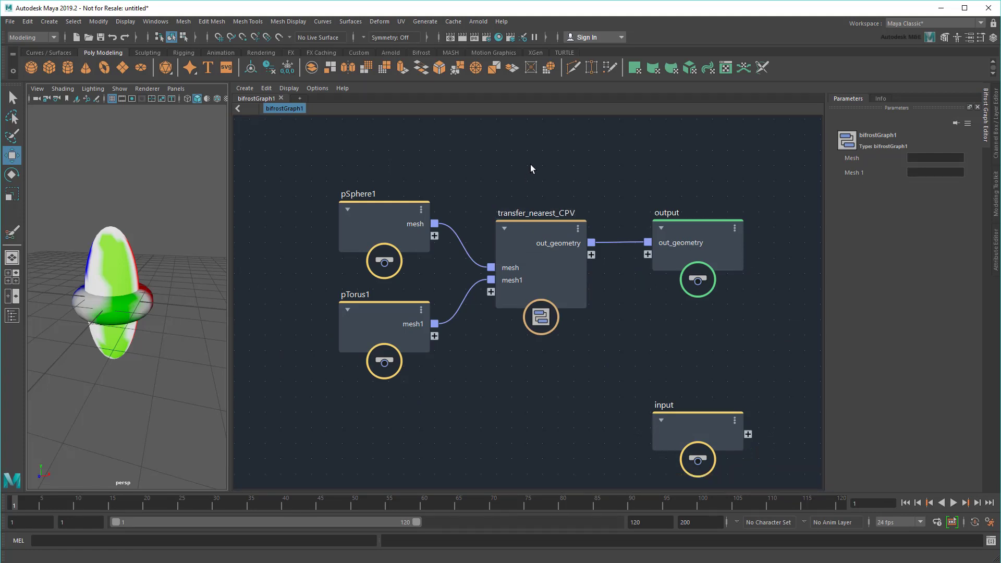
# Rename the compound's mesh inputs to source_mesh and target_mesh
pyautogui.moveTo(517, 268); pyautogui.dragTo(530, 272, button='right')
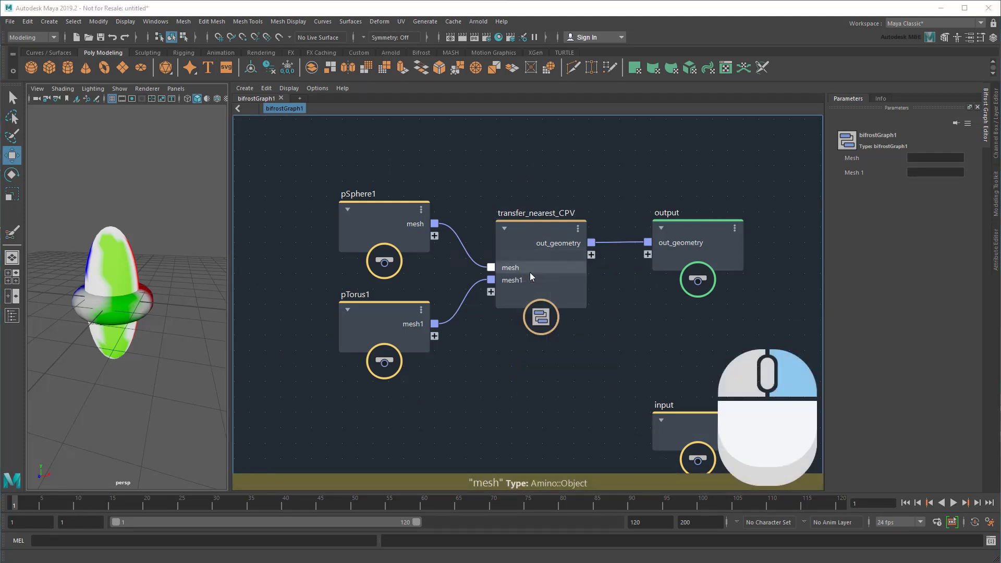
pyautogui.write('source_mesh')
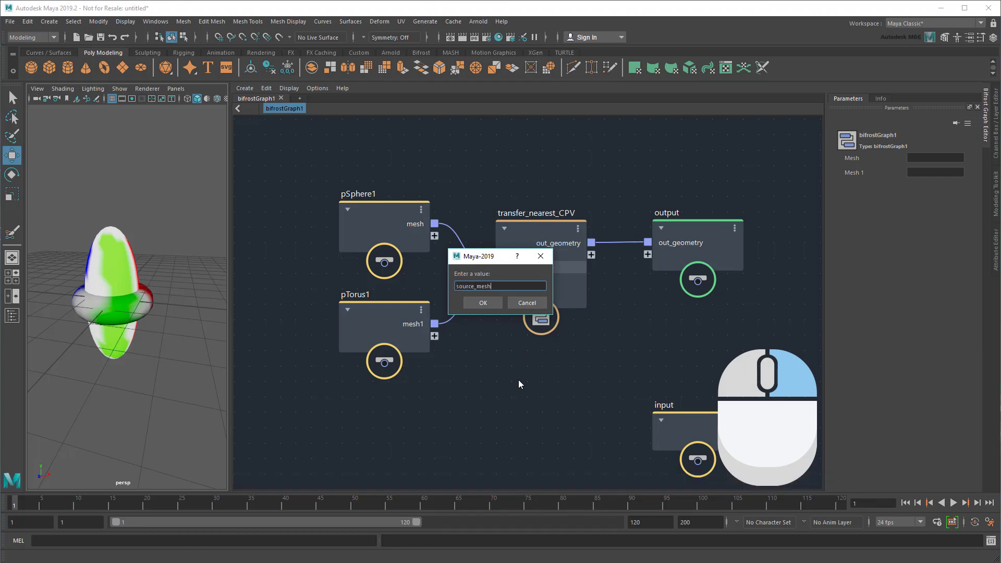
pyautogui.press('Return')
pyautogui.rightClick(520, 283)
pyautogui.click(512, 384)
pyautogui.write('tar')
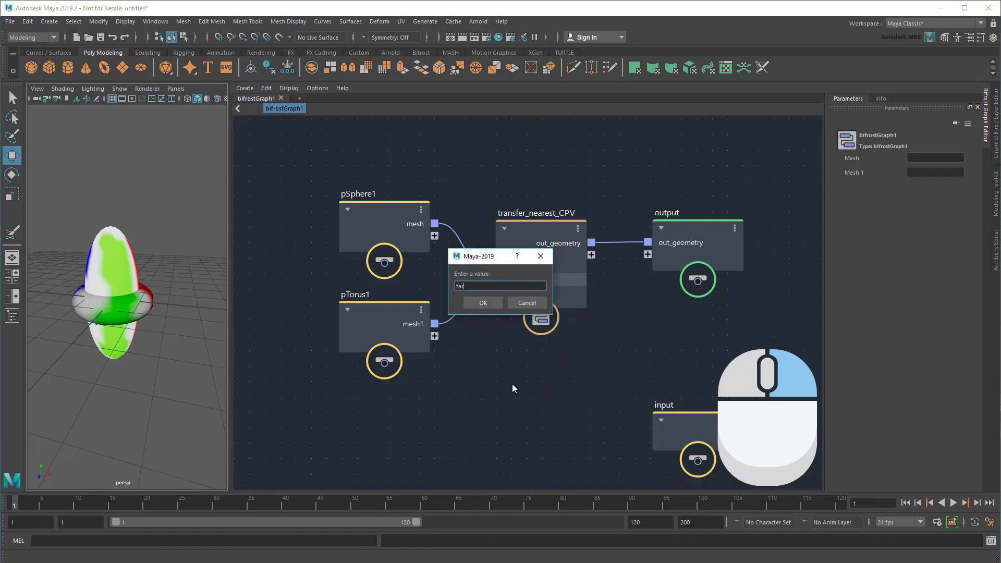
pyautogui.write('get_mesh')
pyautogui.press('Return')
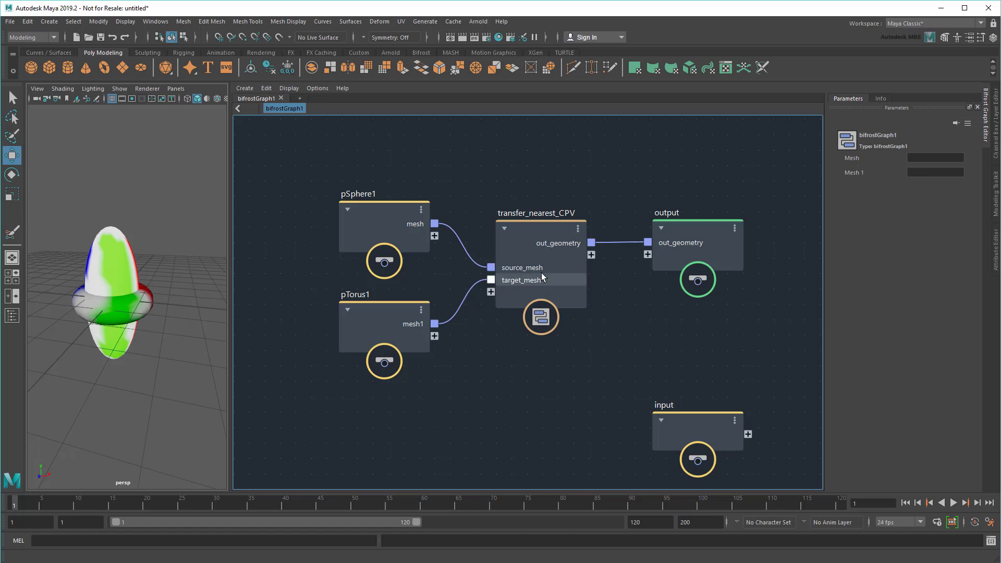
# Enter the transfer_nearest_CPV compound and select its sample_property node
pyautogui.doubleClick(530, 229)
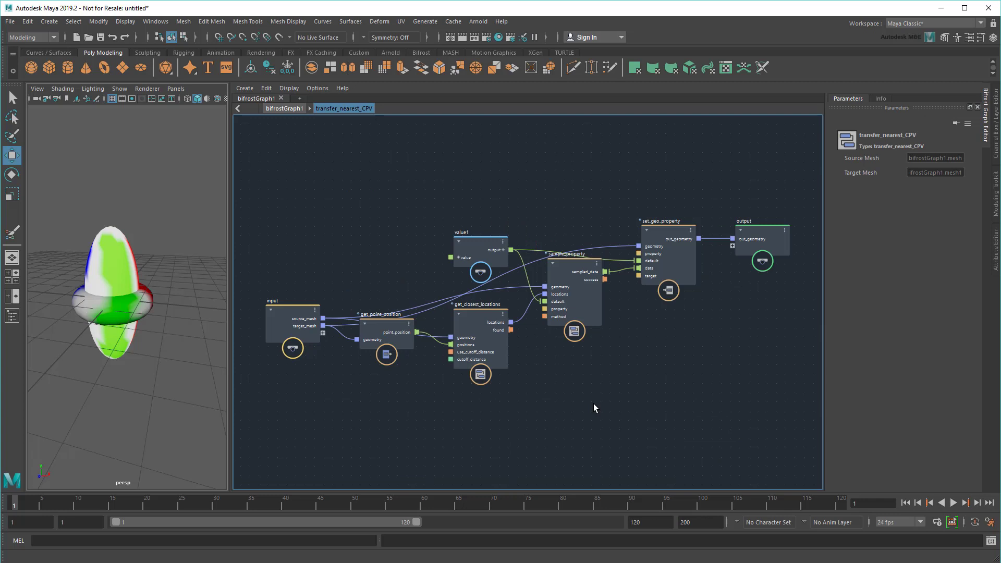
pyautogui.click(568, 262)
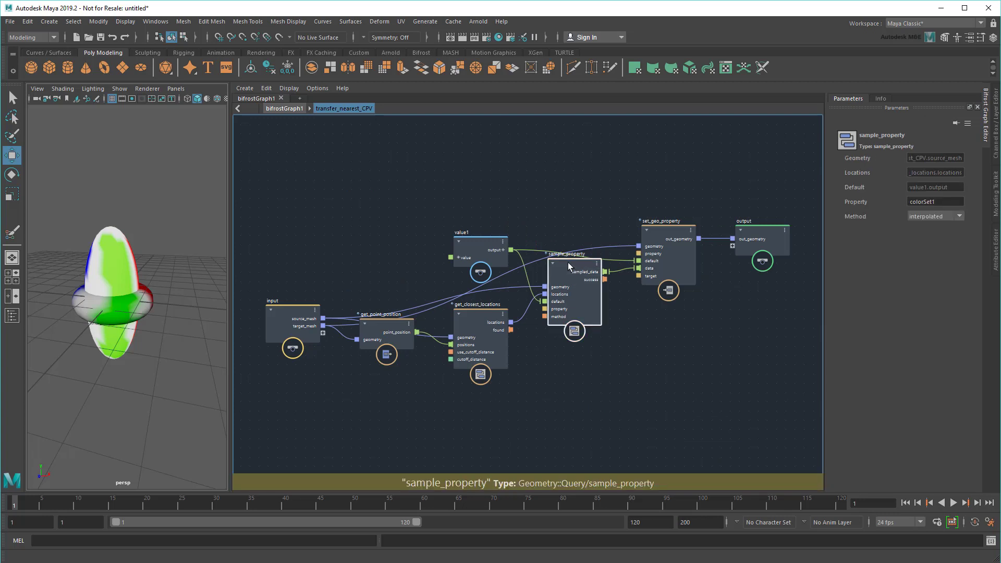
pyautogui.scroll(1, 656, 408)
pyautogui.scroll(1, 656, 408)
pyautogui.moveTo(595, 402); pyautogui.dragTo(709, 411, button='middle')
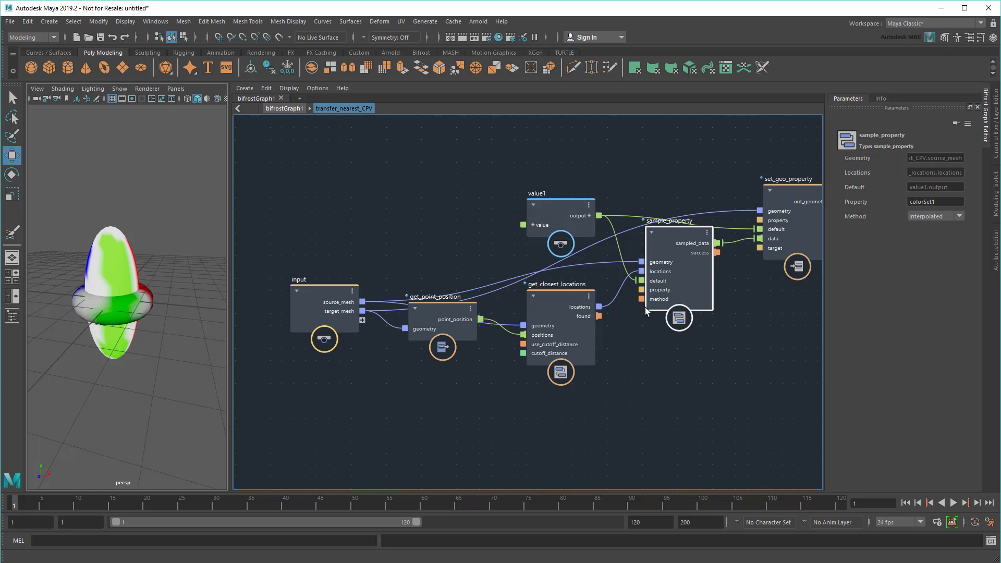
# Expose sample_property's property as a compound input renamed input_color_set
pyautogui.moveTo(641, 289); pyautogui.dragTo(361, 322)
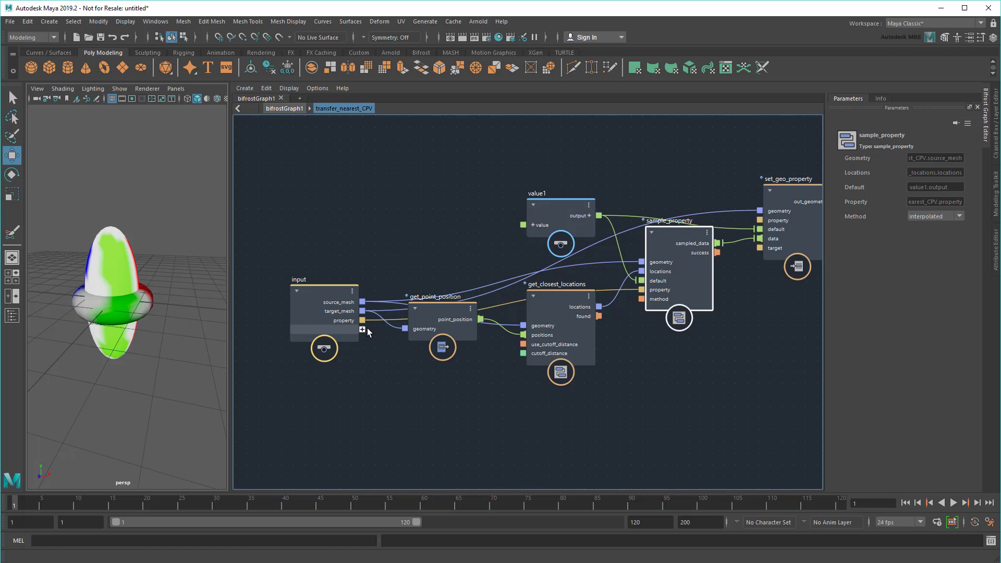
pyautogui.rightClick(346, 321)
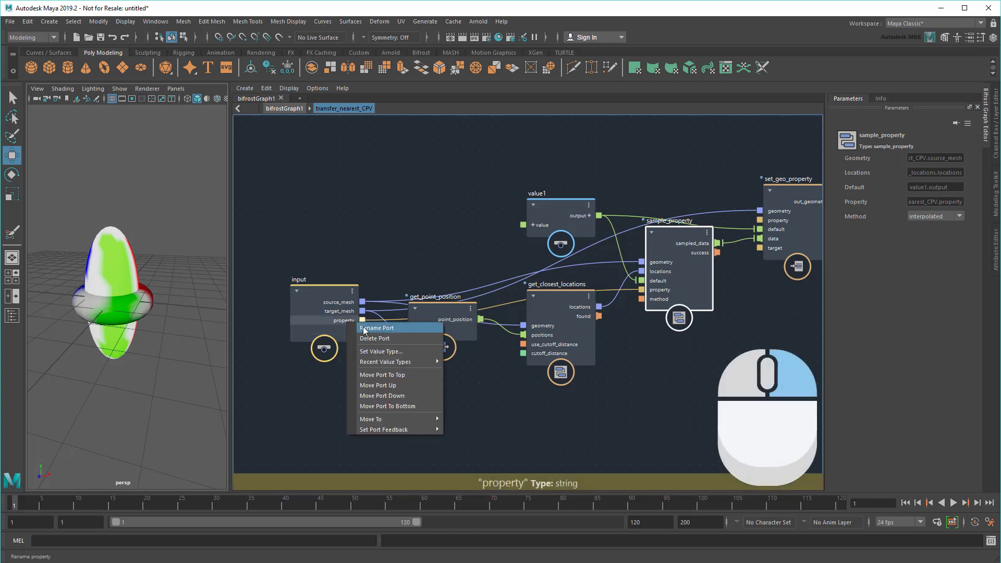
pyautogui.click(379, 376)
pyautogui.write('input_color_set')
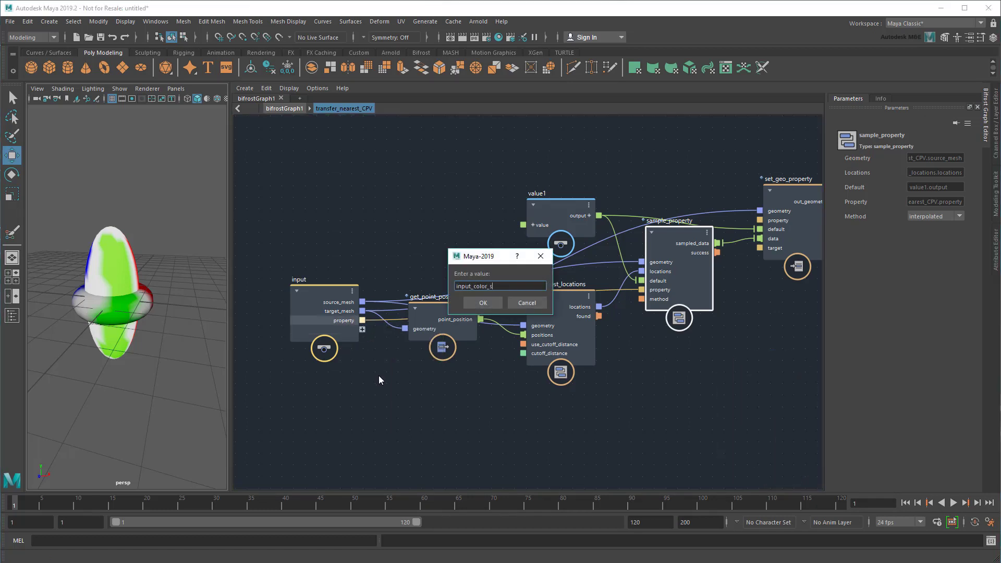
pyautogui.press('Return')
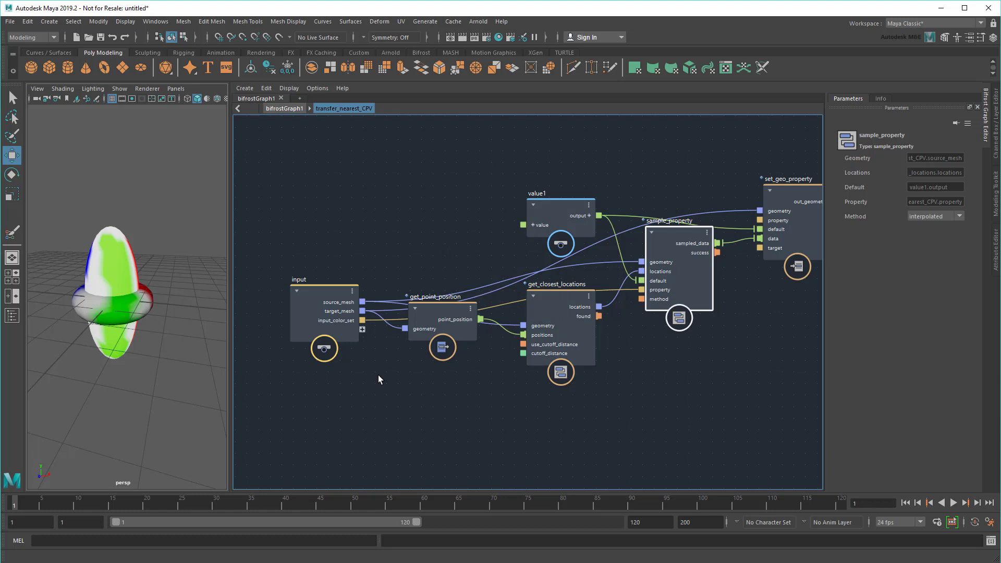
# Set get_closest_locations' cutoff distance to 0.5 and test it by sliding the sphere
pyautogui.click(567, 294)
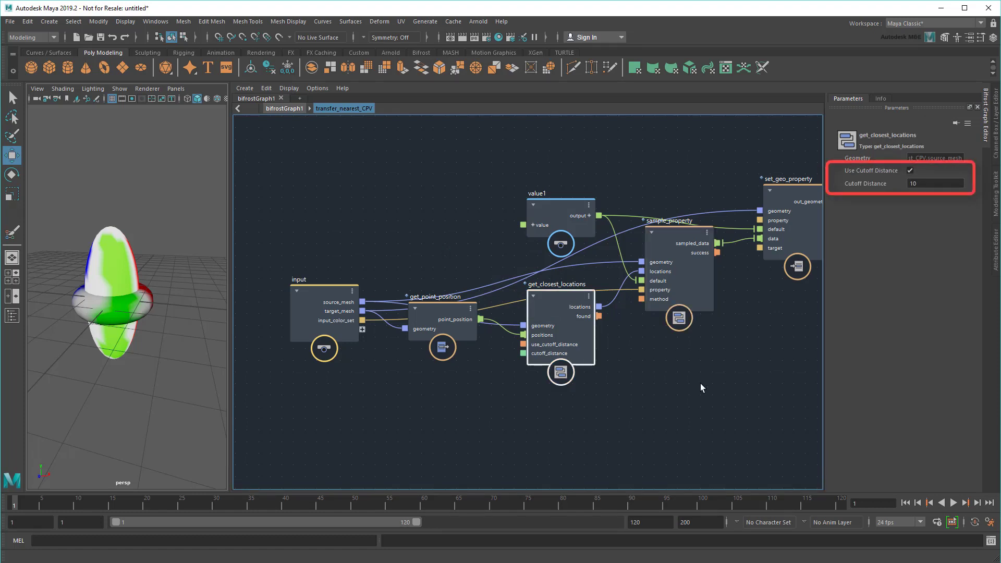
pyautogui.click(935, 183)
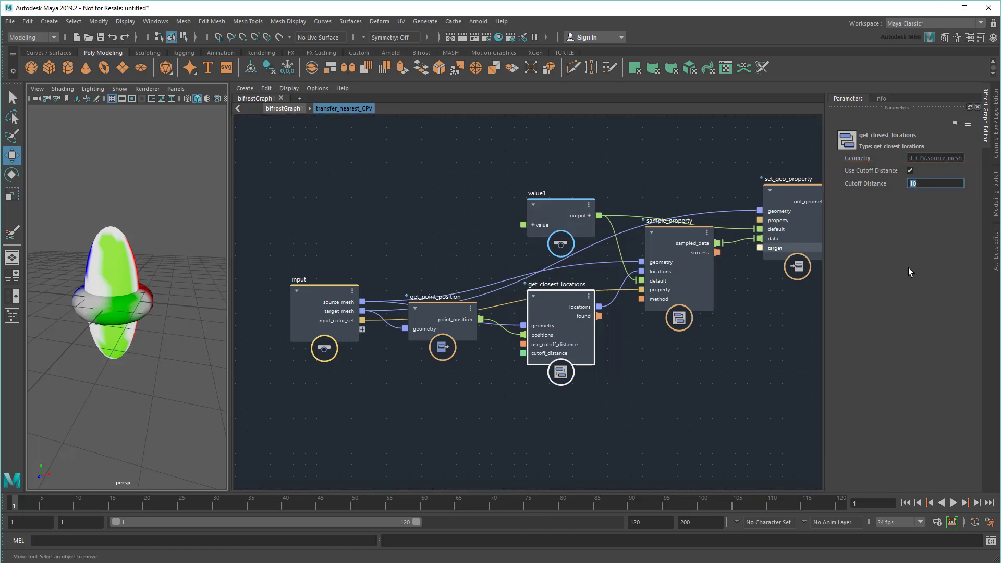
pyautogui.write('0.5')
pyautogui.moveTo(229, 325); pyautogui.dragTo(370, 328)
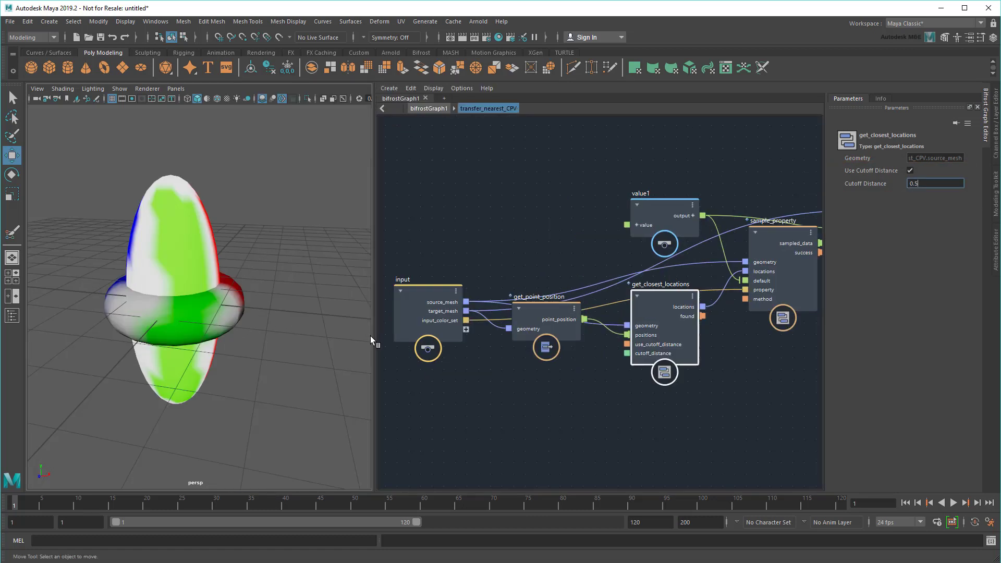
pyautogui.click(196, 284)
pyautogui.moveTo(253, 313); pyautogui.dragTo(224, 340)
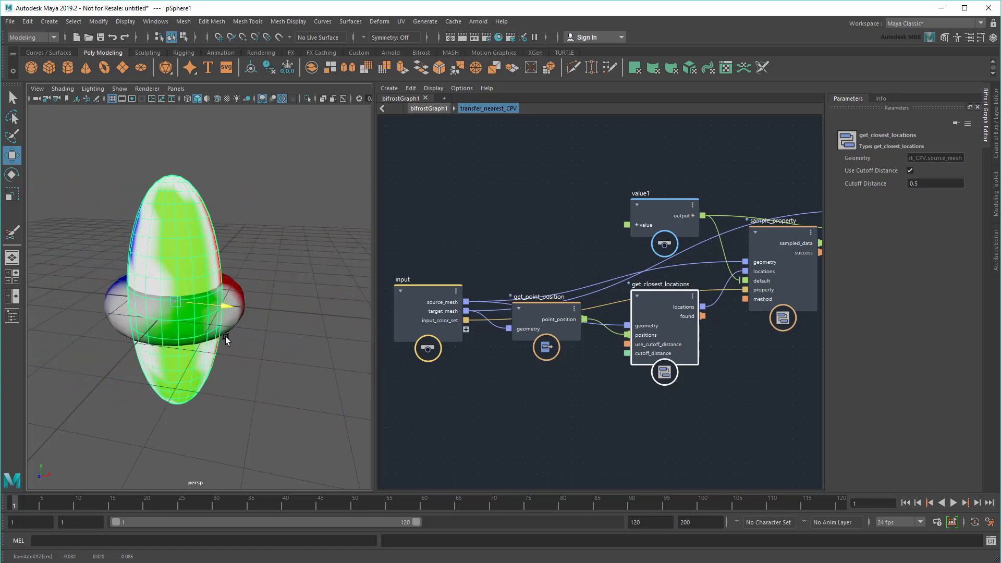
pyautogui.click(279, 384)
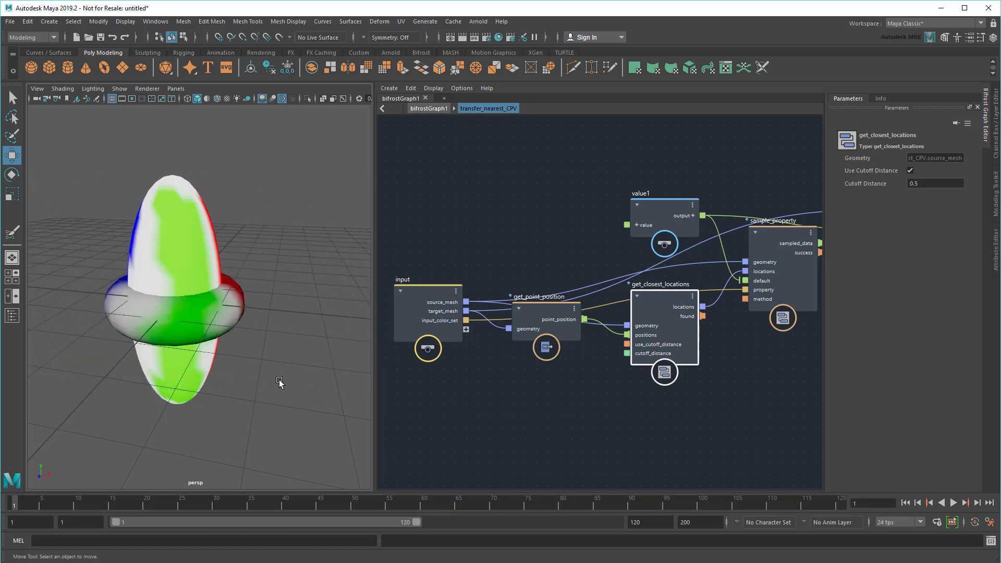
# Expose use_cutoff_distance and cutoff_distance as compound inputs, then return to bifrostGraph1
pyautogui.moveTo(627, 344); pyautogui.dragTo(466, 330)
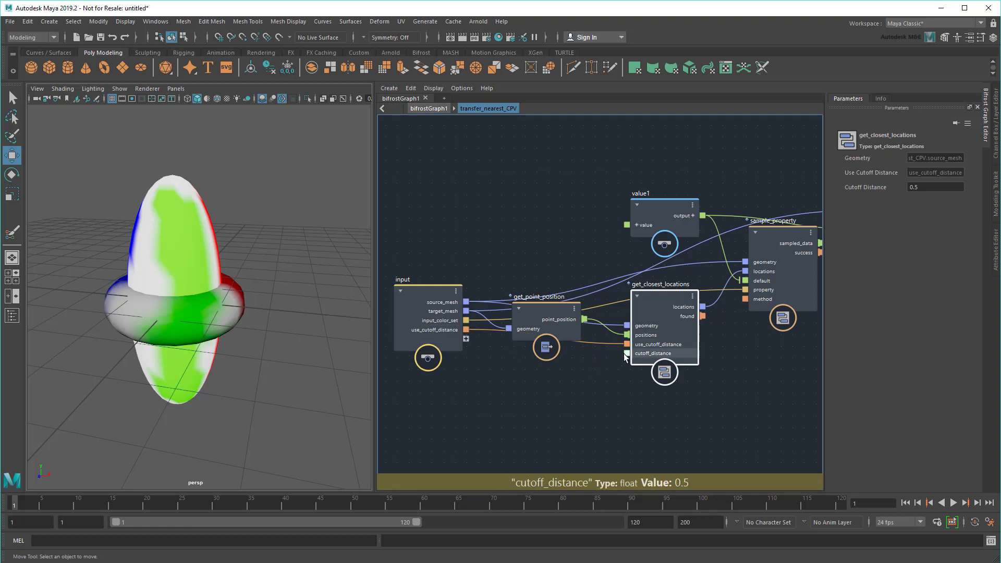
pyautogui.moveTo(627, 353); pyautogui.dragTo(466, 347)
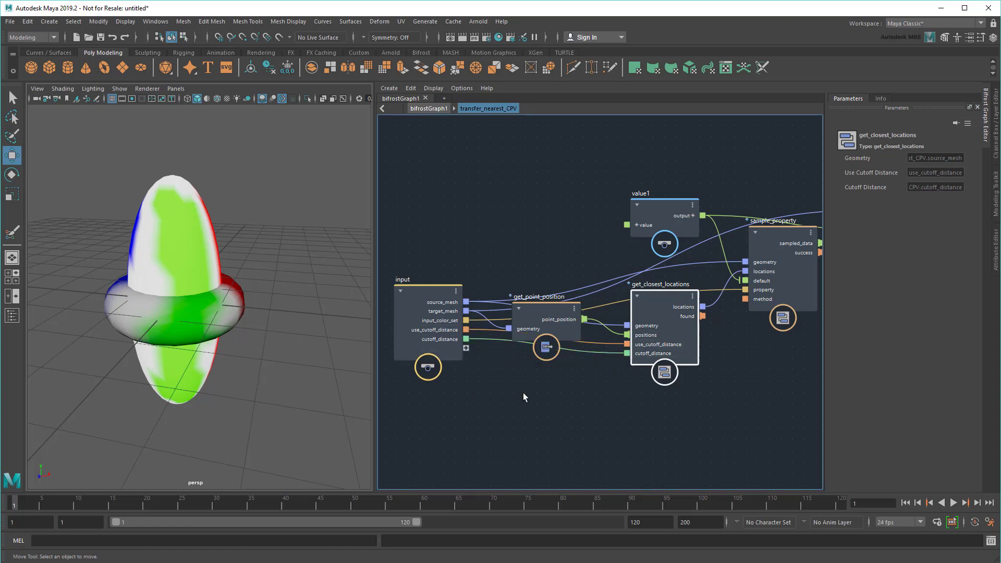
pyautogui.click(429, 108)
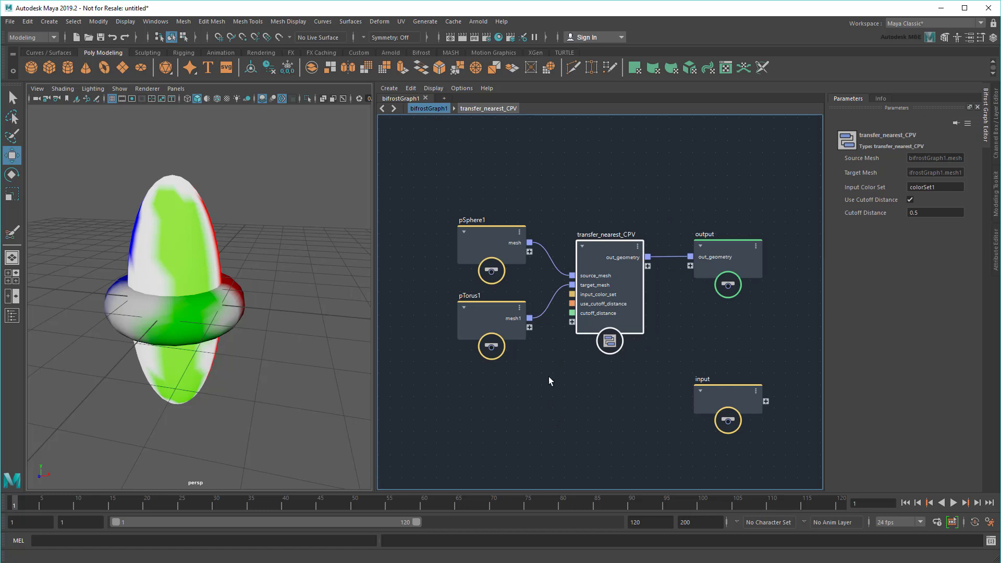
# Import transfer_test.ma into the scene
pyautogui.click(10, 22)
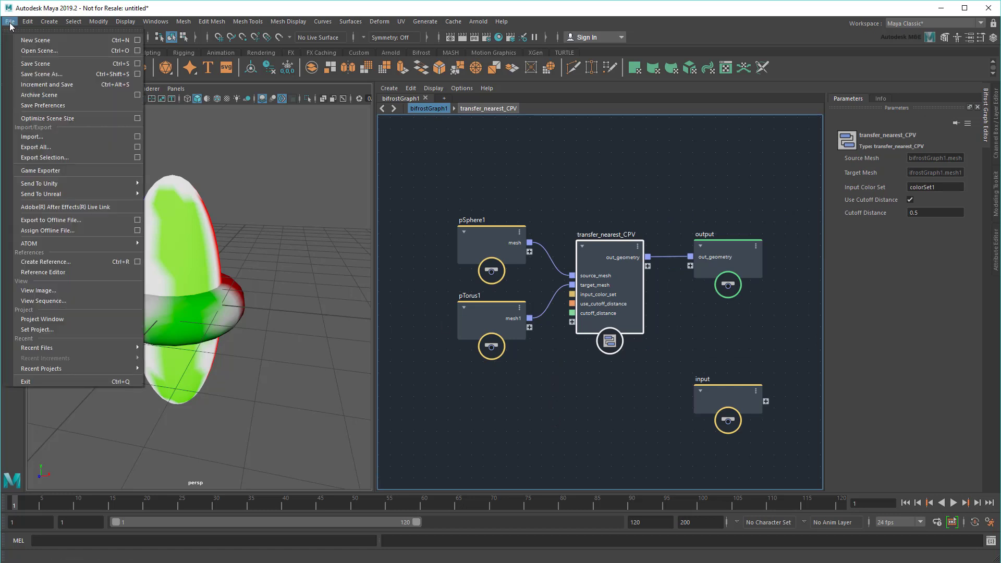
pyautogui.click(45, 137)
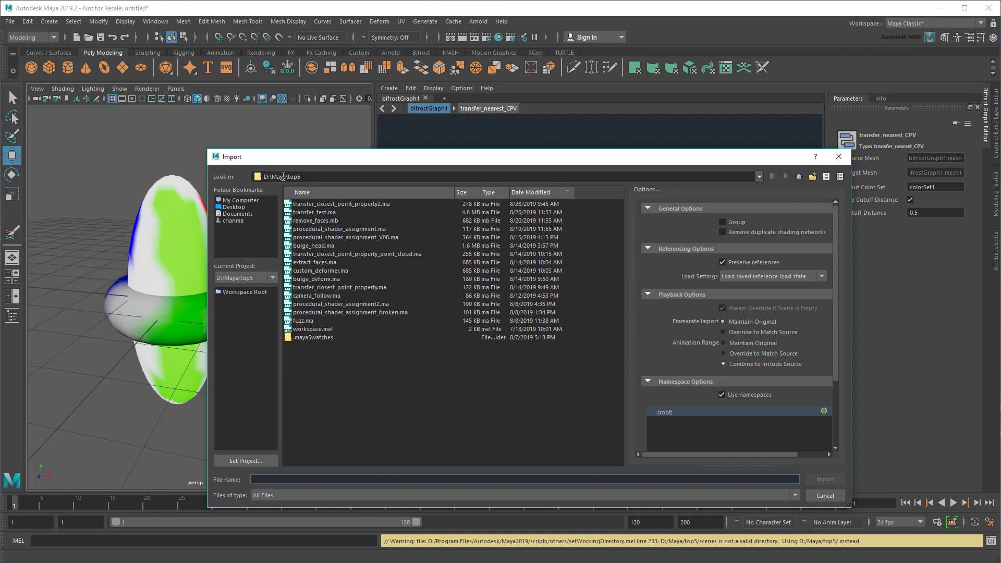
pyautogui.doubleClick(337, 212)
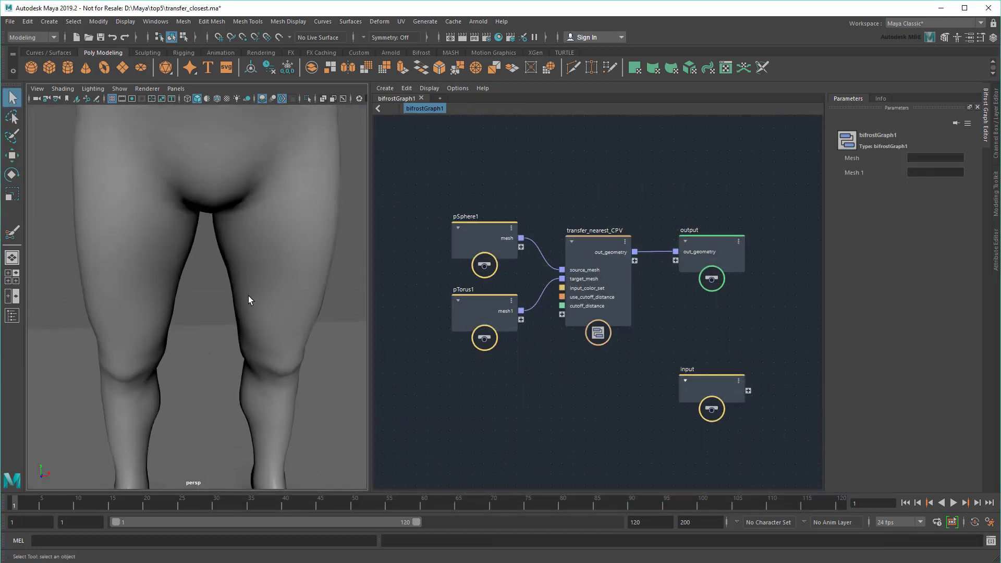
# Temporarily hide the ogre body to inspect the painted head, then show it again
pyautogui.scroll(5, 211, 355)
pyautogui.keyDown('alt'); pyautogui.moveTo(211, 286); pyautogui.dragTo(237, 333, button='middle'); pyautogui.keyUp('alt')
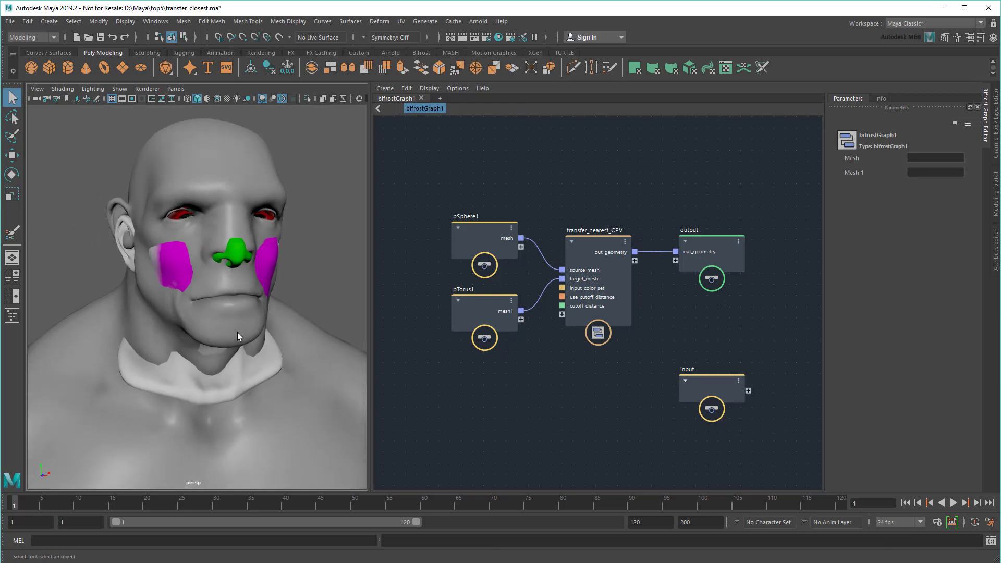
pyautogui.click(233, 325)
pyautogui.hotkey('ctrl', 'h')
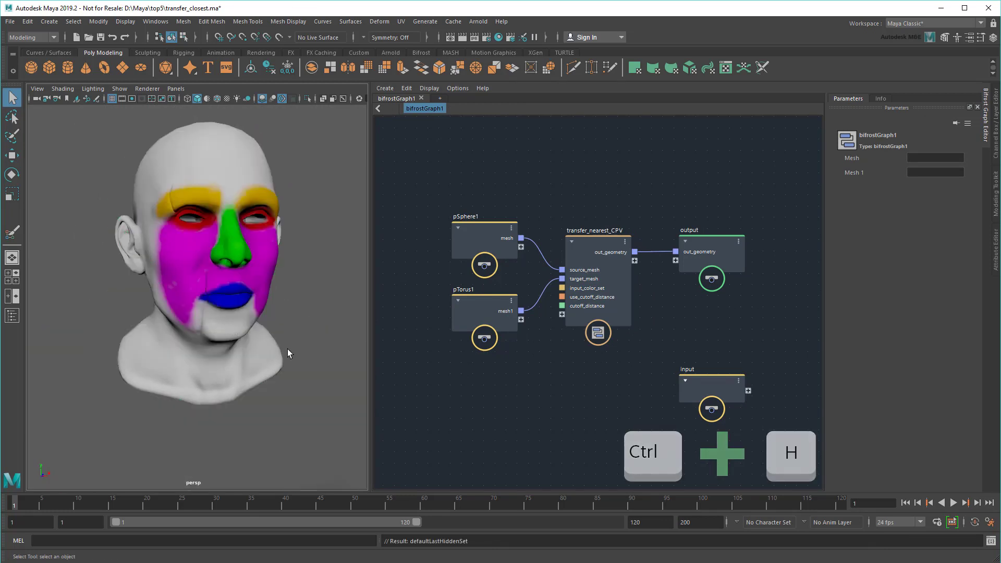
pyautogui.hotkey('ctrl', 'shift', 'h')
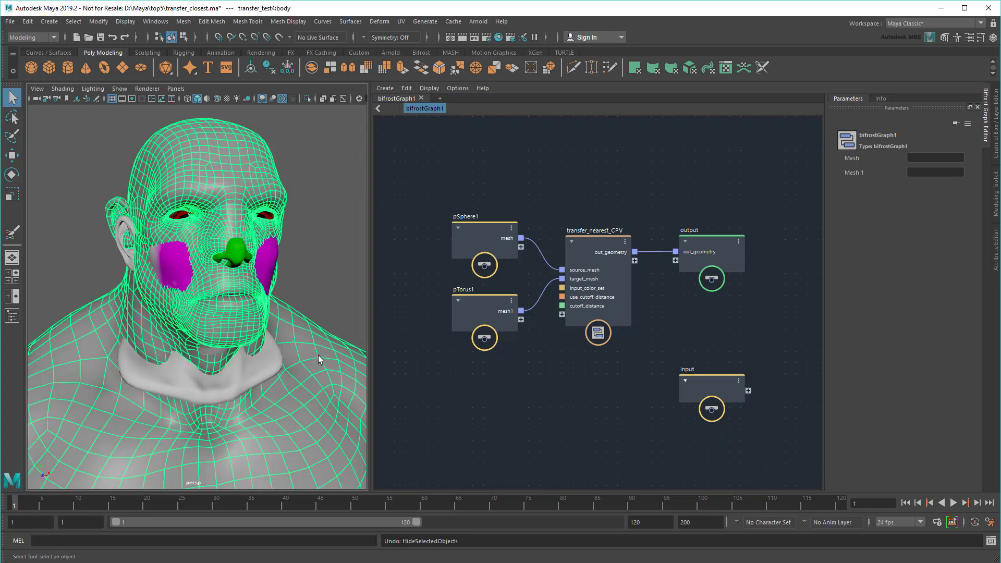
pyautogui.click(332, 317)
# Add body and geo_head to the graph, wiring geo_head to source_mesh and body to target_mesh
pyautogui.click(12, 315)
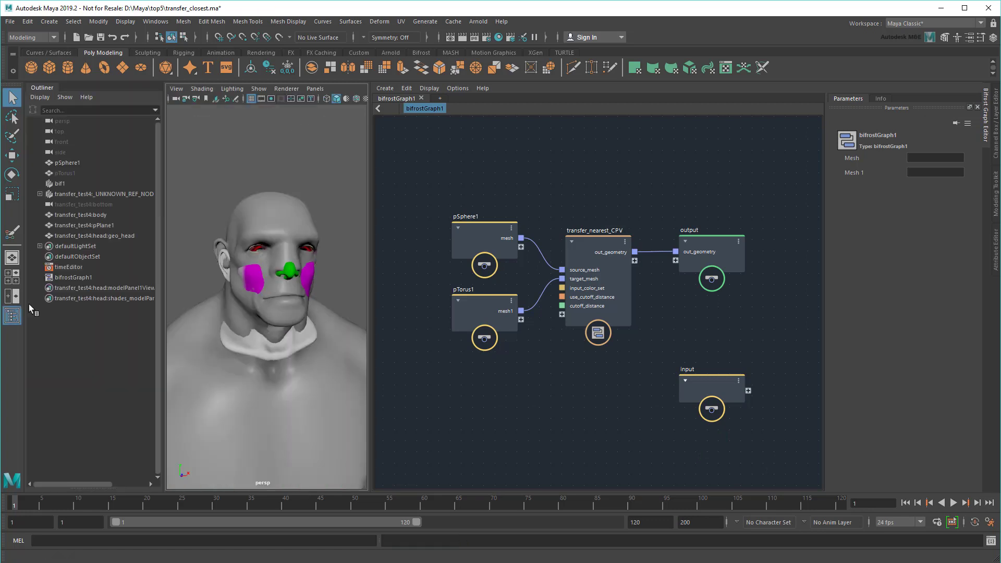
pyautogui.click(84, 215)
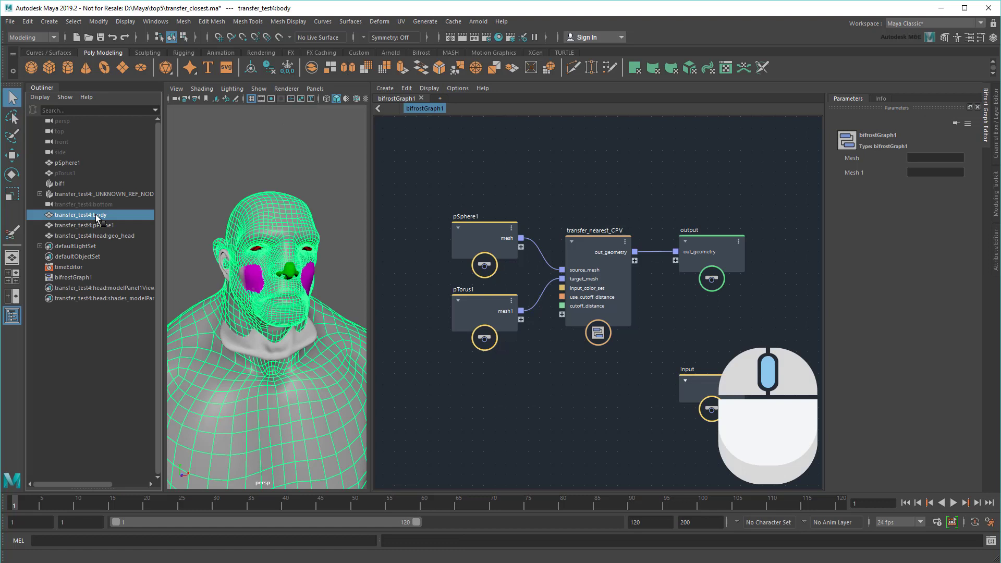
pyautogui.moveTo(423, 398); pyautogui.dragTo(423, 398, button='middle')
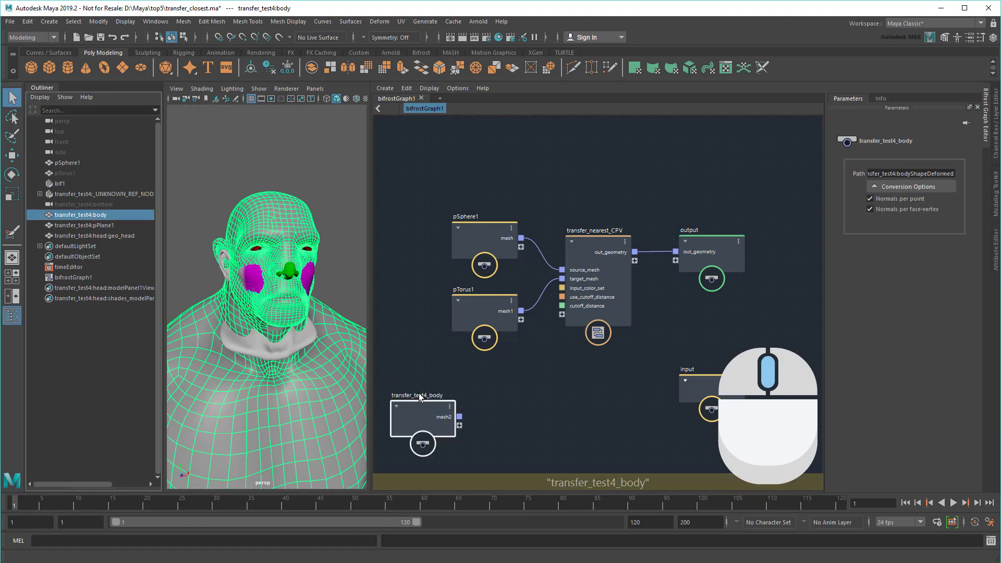
pyautogui.click(93, 235)
pyautogui.moveTo(94, 235); pyautogui.dragTo(457, 160, button='middle')
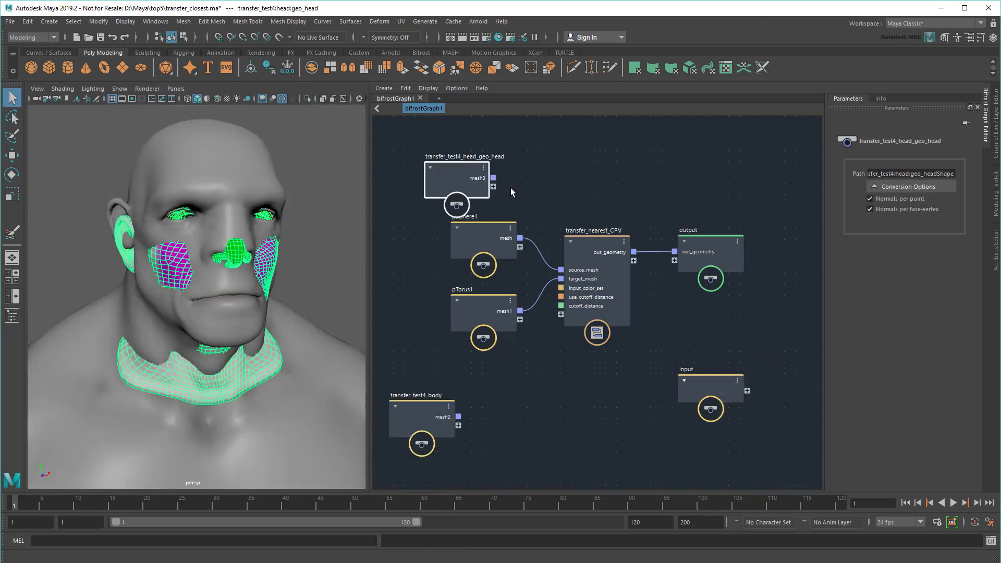
pyautogui.moveTo(459, 175); pyautogui.dragTo(560, 269)
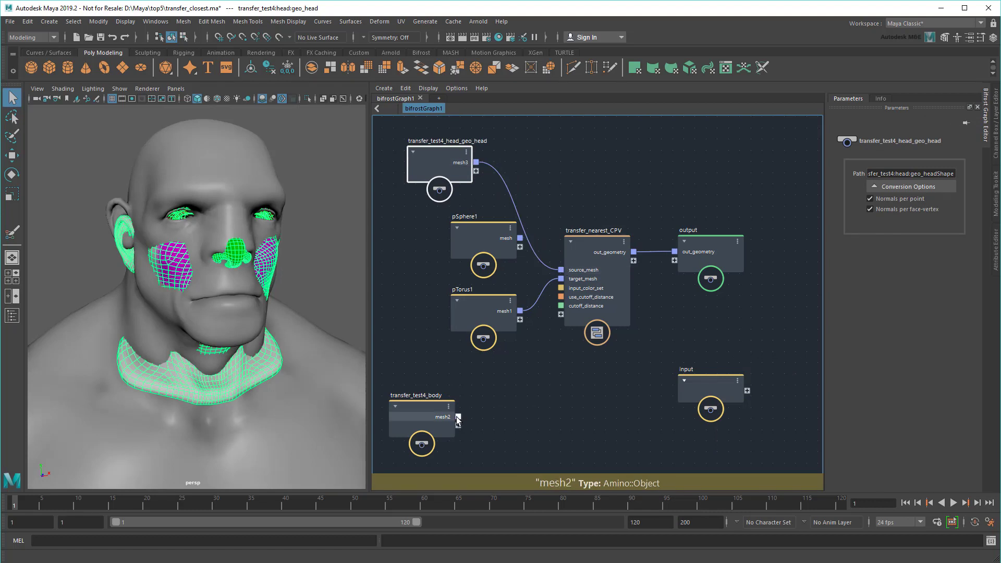
pyautogui.moveTo(458, 417); pyautogui.dragTo(560, 279)
pyautogui.hotkey('ctrl', 'h')
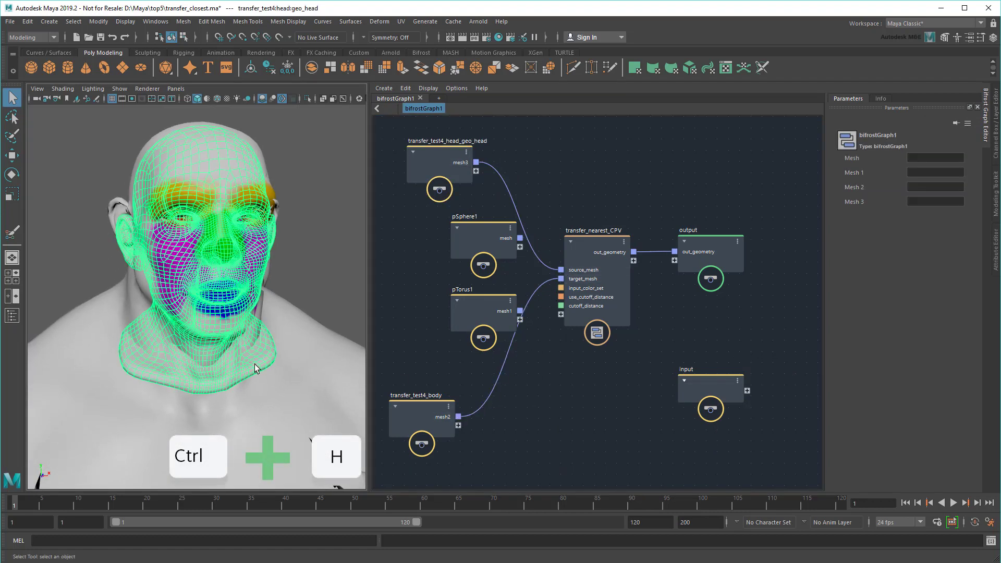
pyautogui.keyDown('alt'); pyautogui.moveTo(292, 313); pyautogui.dragTo(347, 350); pyautogui.keyUp('alt')
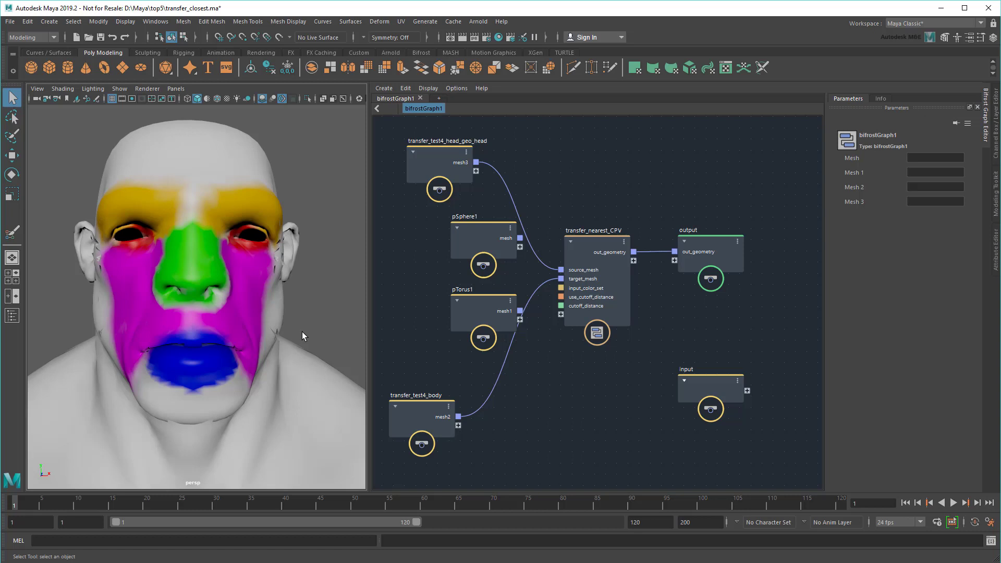
# Close the Outliner and deselect bif1 to see the ogre face's shaded transferred colours
pyautogui.click(12, 232)
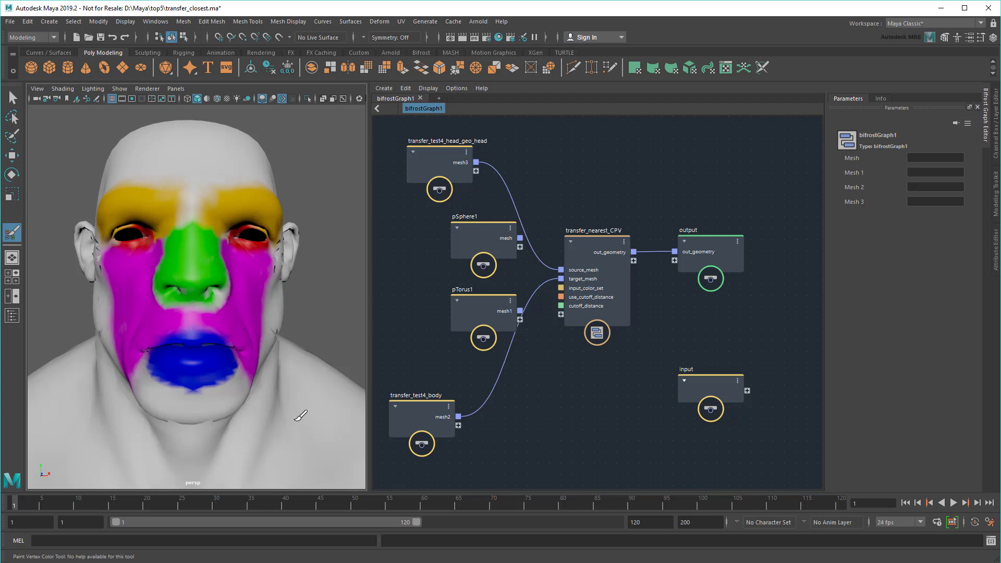
pyautogui.press('q')
pyautogui.click(12, 315)
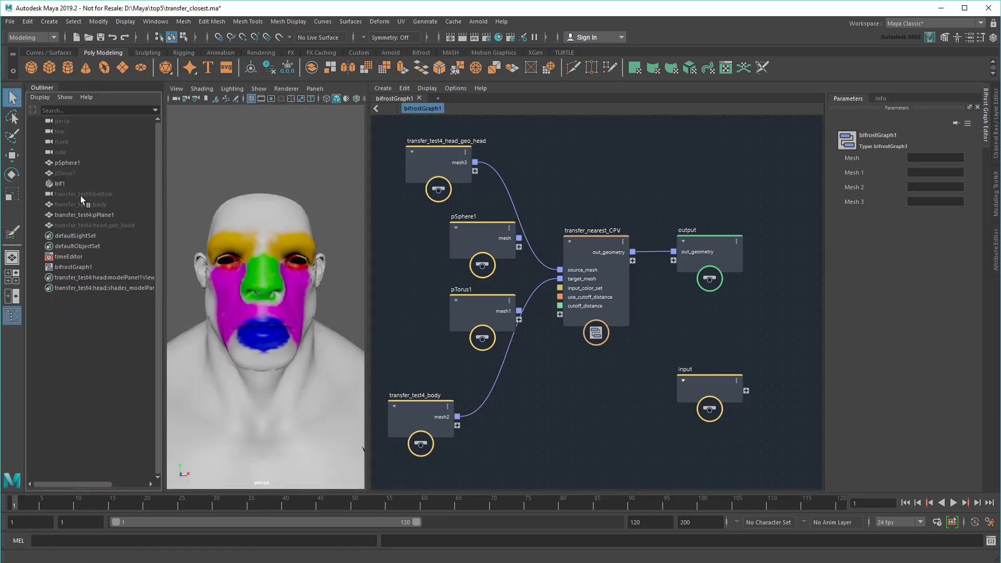
pyautogui.click(77, 183)
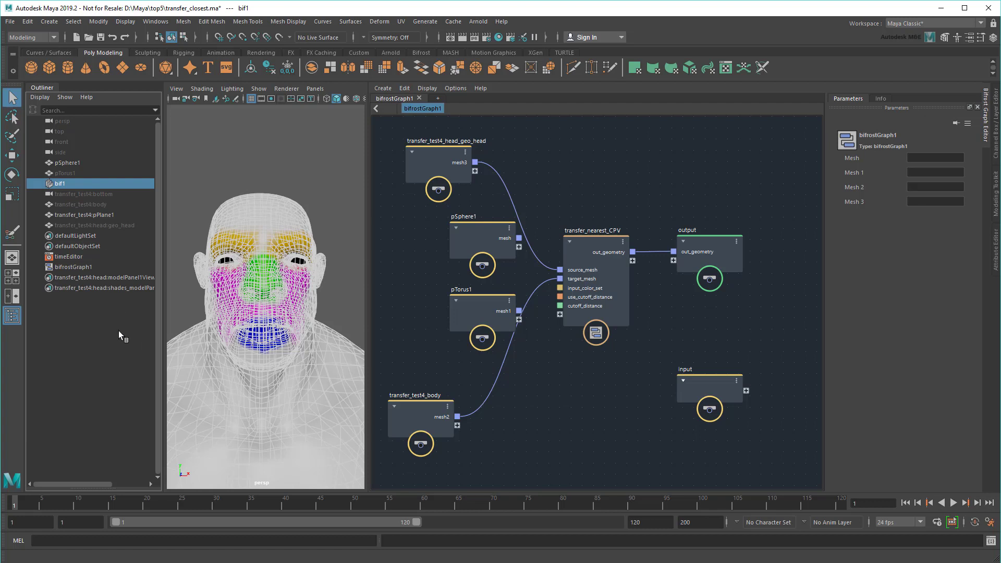
pyautogui.click(12, 315)
pyautogui.click(339, 298)
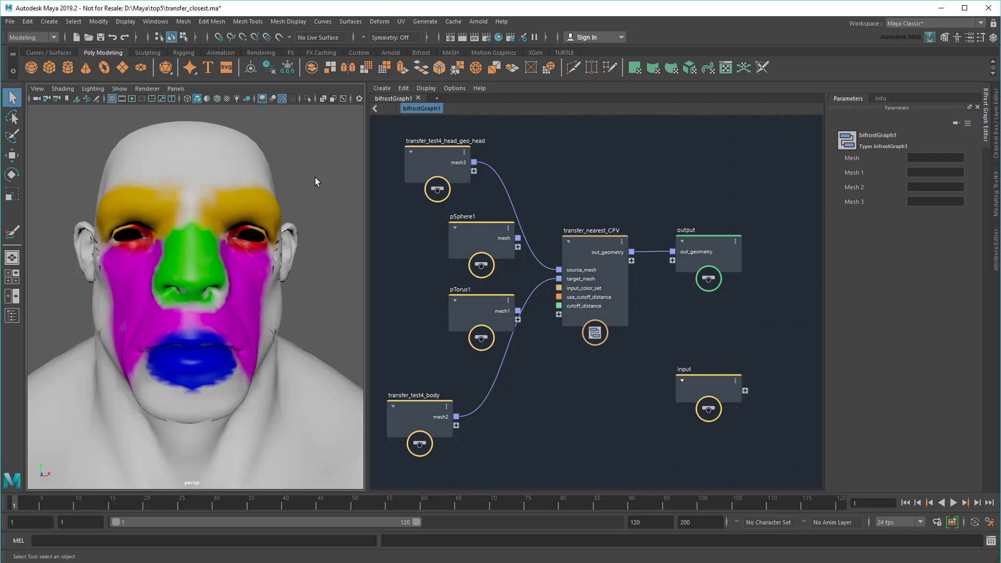
# Open the Node Editor, tidy the nodes, and expand bifrostGraph1 and bifShape1
pyautogui.click(152, 22)
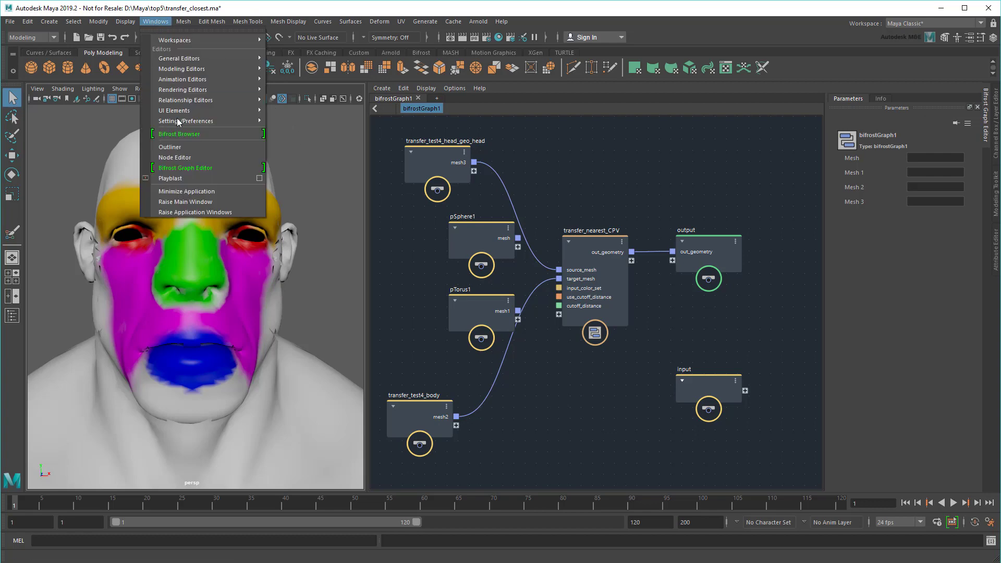
pyautogui.click(196, 157)
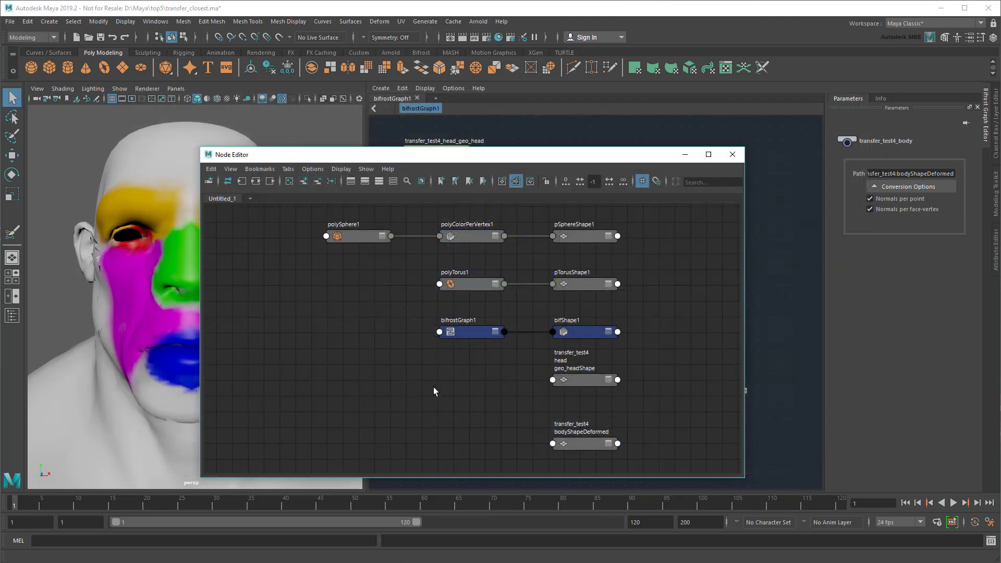
pyautogui.moveTo(505, 386); pyautogui.dragTo(618, 451)
pyautogui.moveTo(585, 383); pyautogui.dragTo(591, 491)
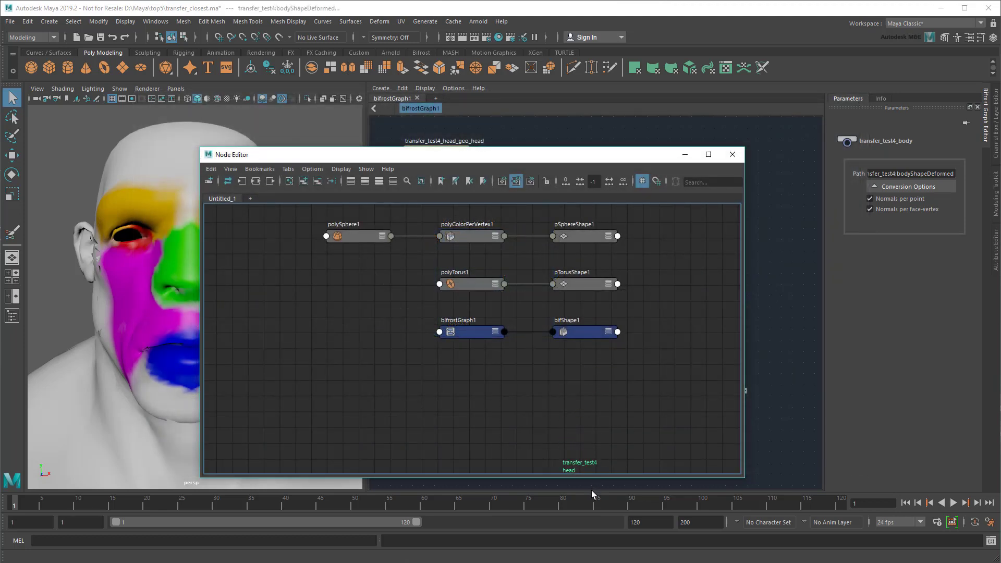
pyautogui.moveTo(403, 315); pyautogui.dragTo(614, 336)
pyautogui.press('f')
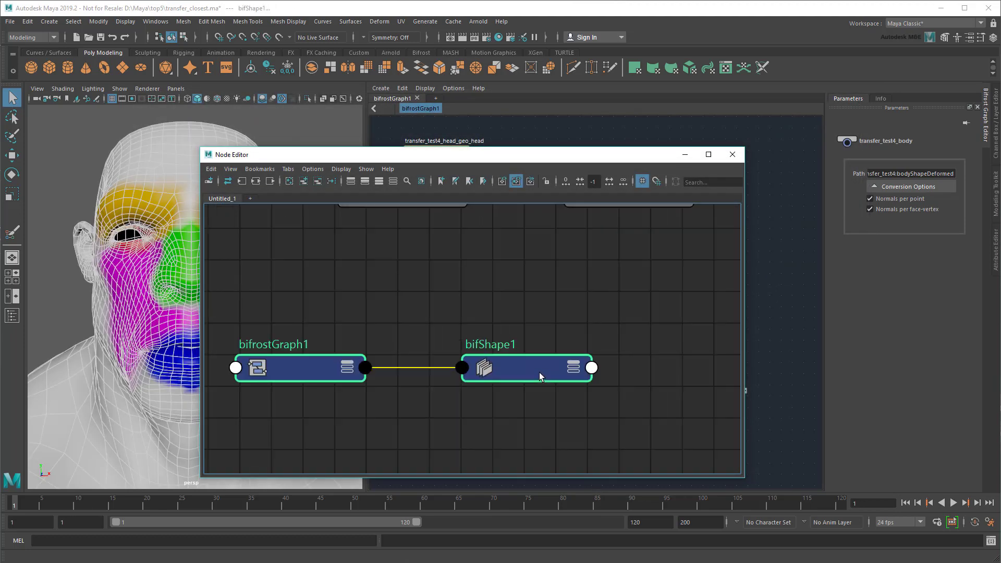
pyautogui.click(521, 399)
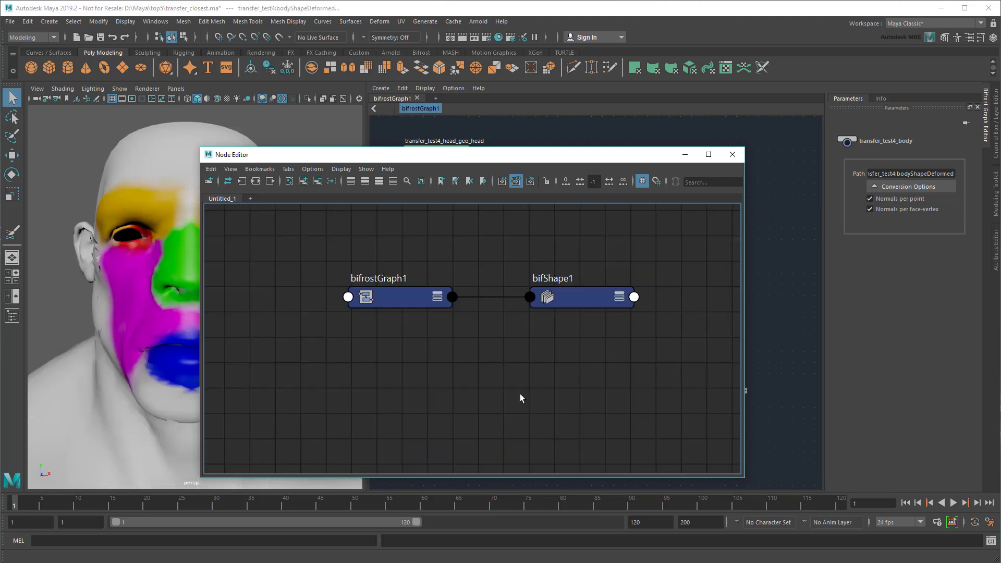
pyautogui.click(436, 298)
pyautogui.click(621, 297)
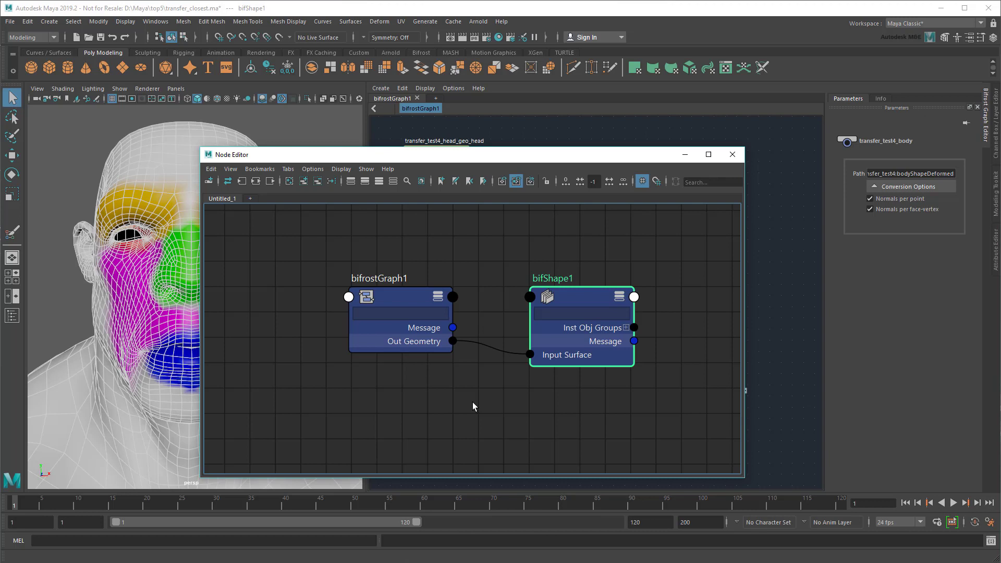
pyautogui.moveTo(503, 407); pyautogui.dragTo(454, 359, button='middle')
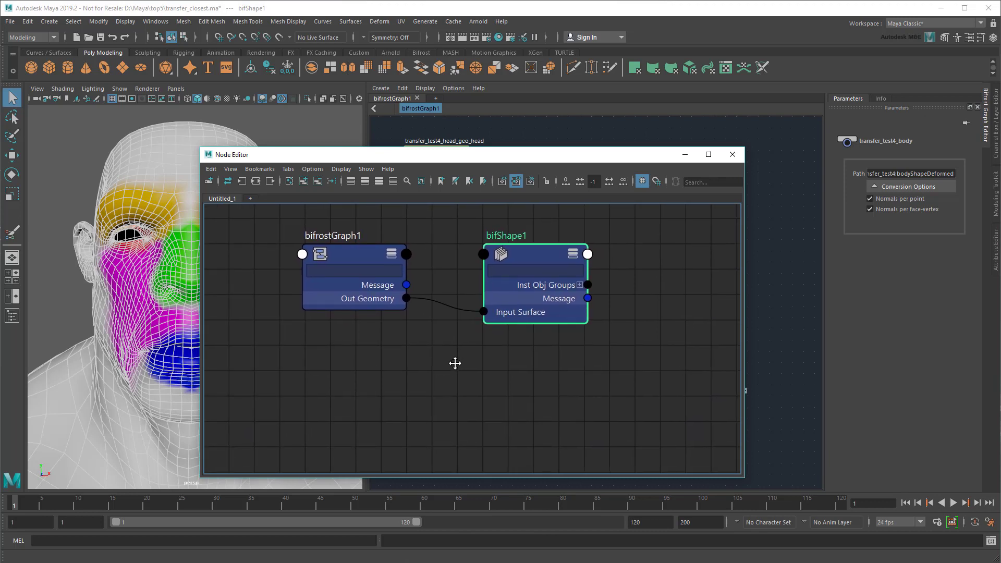
pyautogui.click(496, 365)
# Create a bifrostGeoToMaya1 node and connect Out Geometry to its Bifrost Geo input
pyautogui.press('Tab')
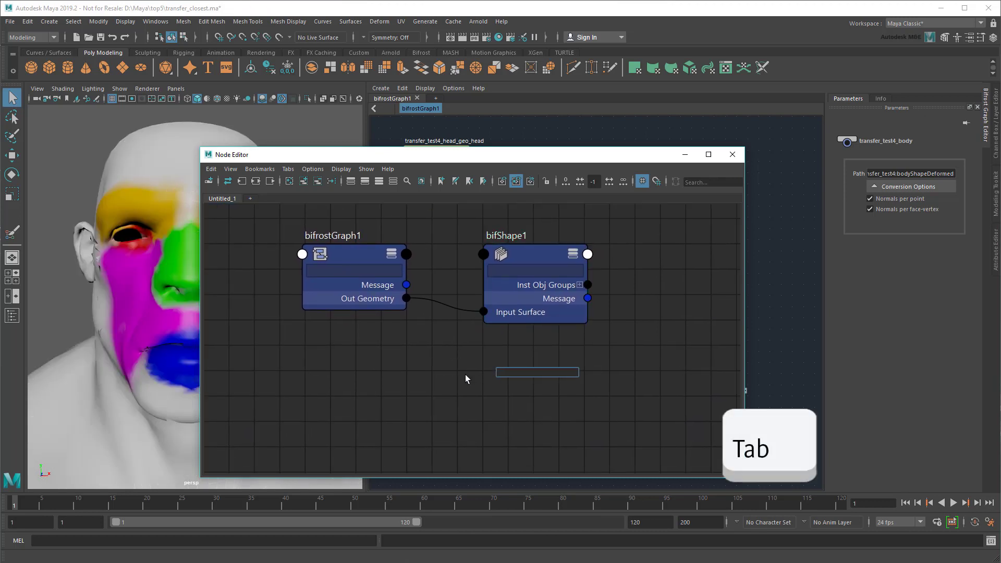
pyautogui.write('bifrostGeo')
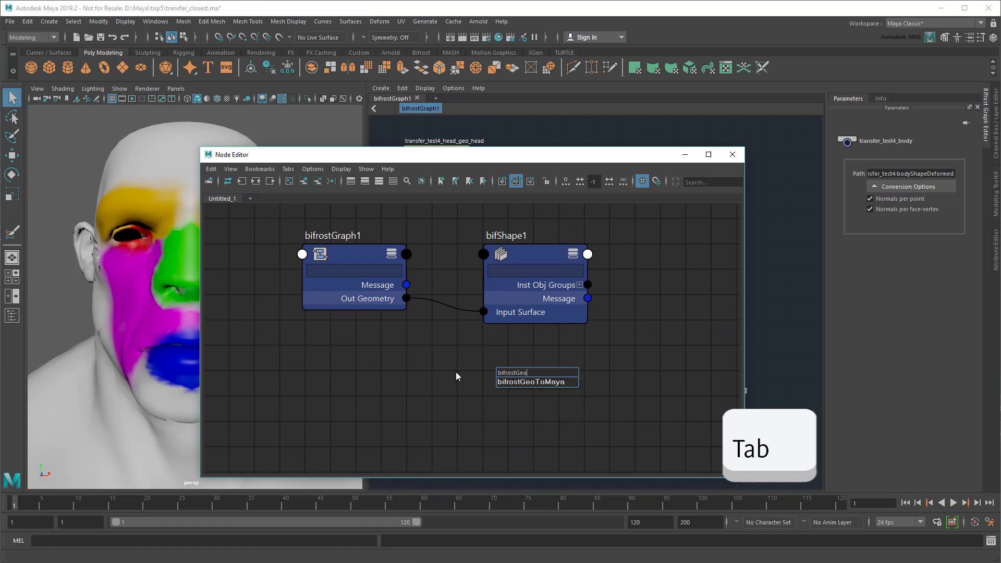
pyautogui.press('Down')
pyautogui.press('Return')
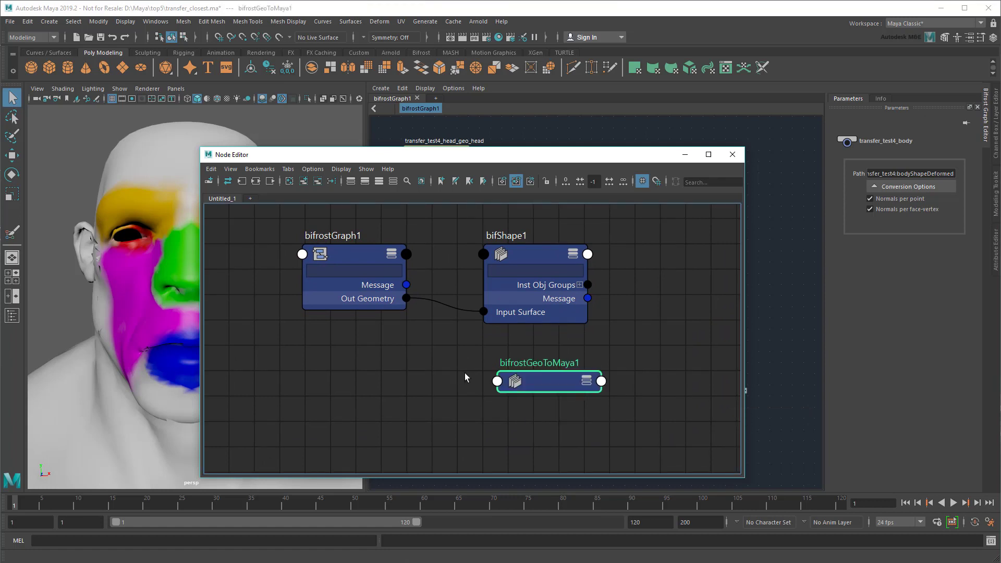
pyautogui.click(587, 383)
pyautogui.click(587, 383)
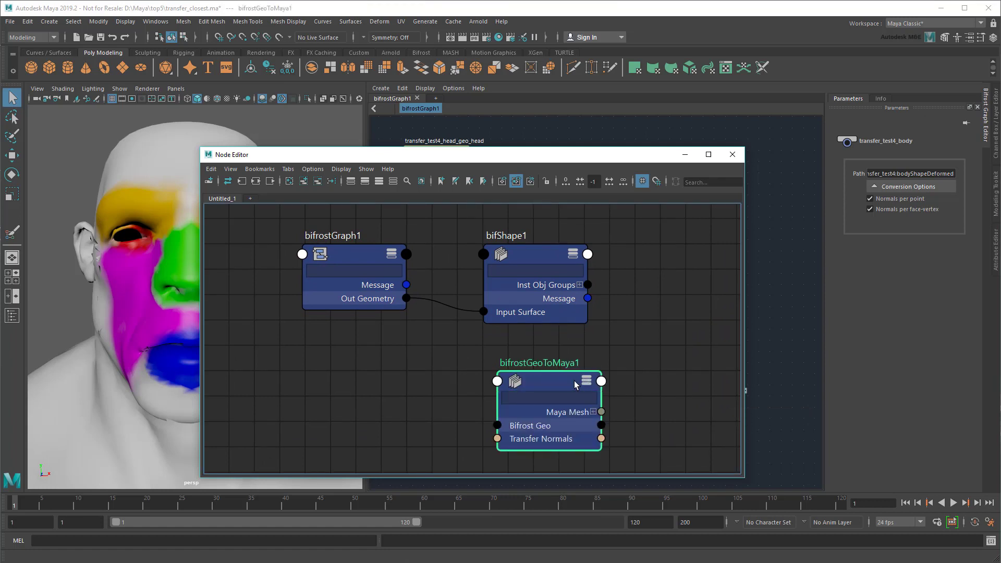
pyautogui.moveTo(577, 385); pyautogui.dragTo(557, 362)
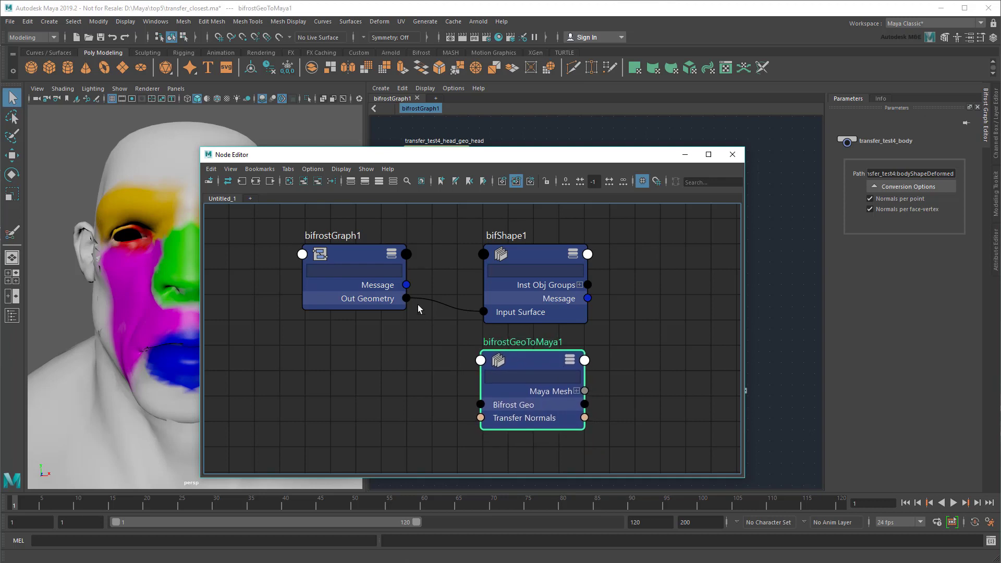
pyautogui.moveTo(408, 299); pyautogui.dragTo(480, 404)
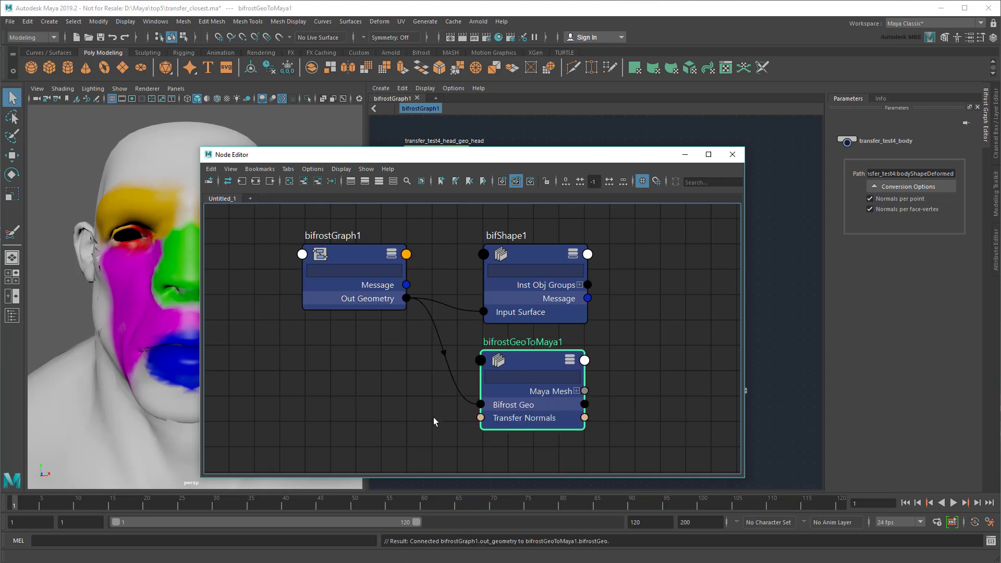
pyautogui.keyDown('alt'); pyautogui.moveTo(420, 411); pyautogui.dragTo(344, 407, button='middle'); pyautogui.keyUp('alt')
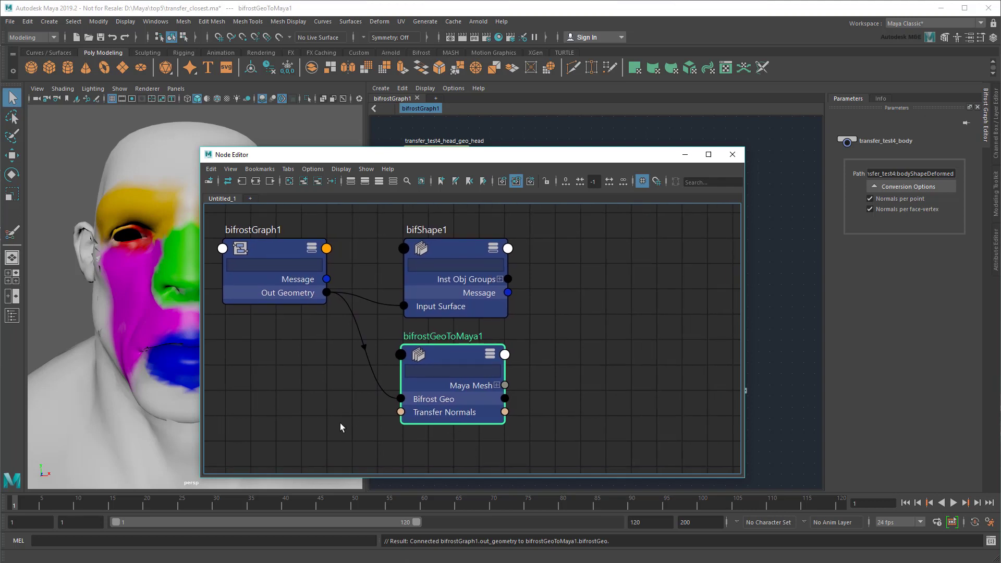
# Create a poly cube, delete polyCube1, and wire Maya Mesh[0] into pCubeShape1's In Mesh
pyautogui.click(340, 428)
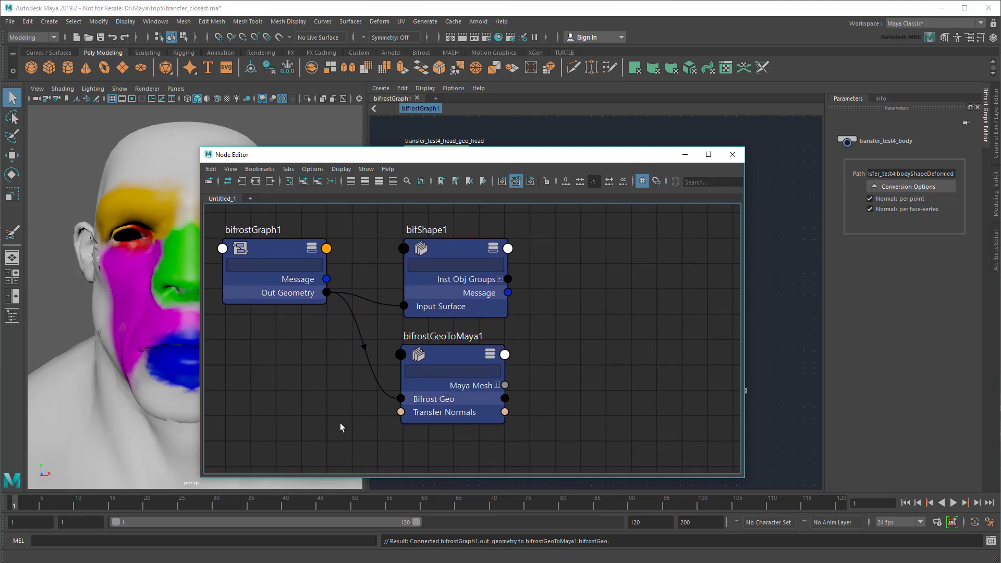
pyautogui.click(48, 68)
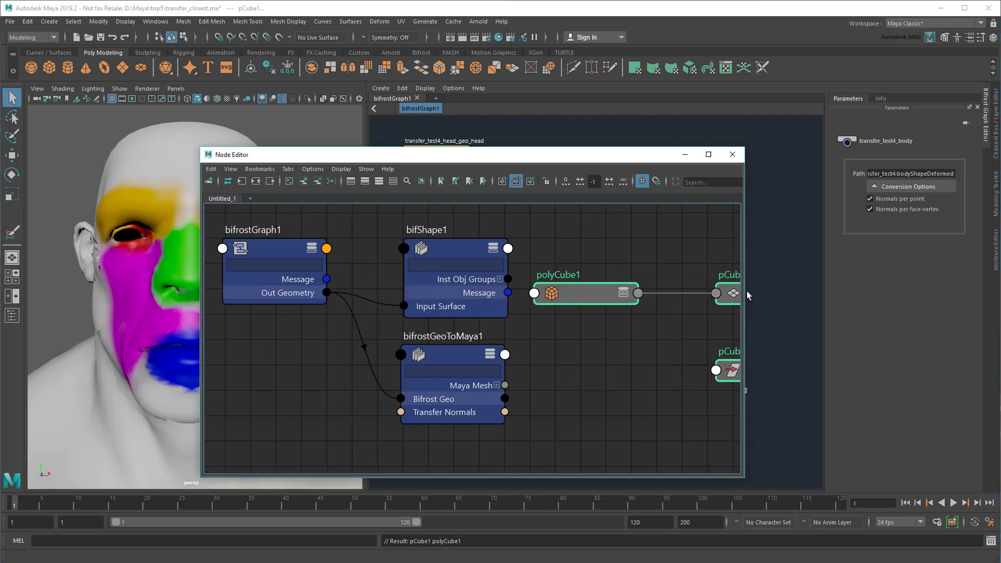
pyautogui.click(490, 352)
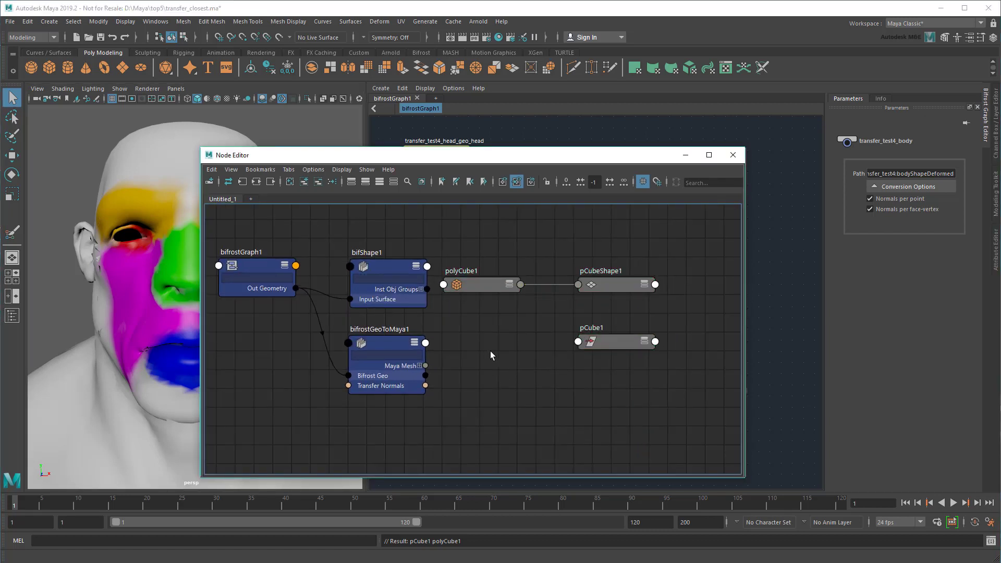
pyautogui.click(645, 284)
pyautogui.click(493, 290)
pyautogui.press('Delete')
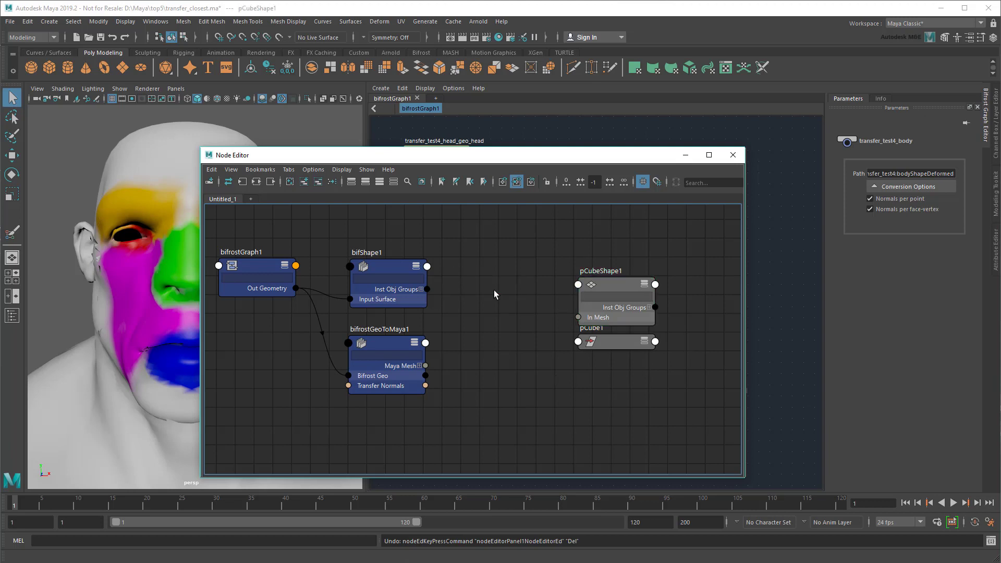
pyautogui.click(419, 366)
pyautogui.moveTo(426, 376); pyautogui.dragTo(580, 317)
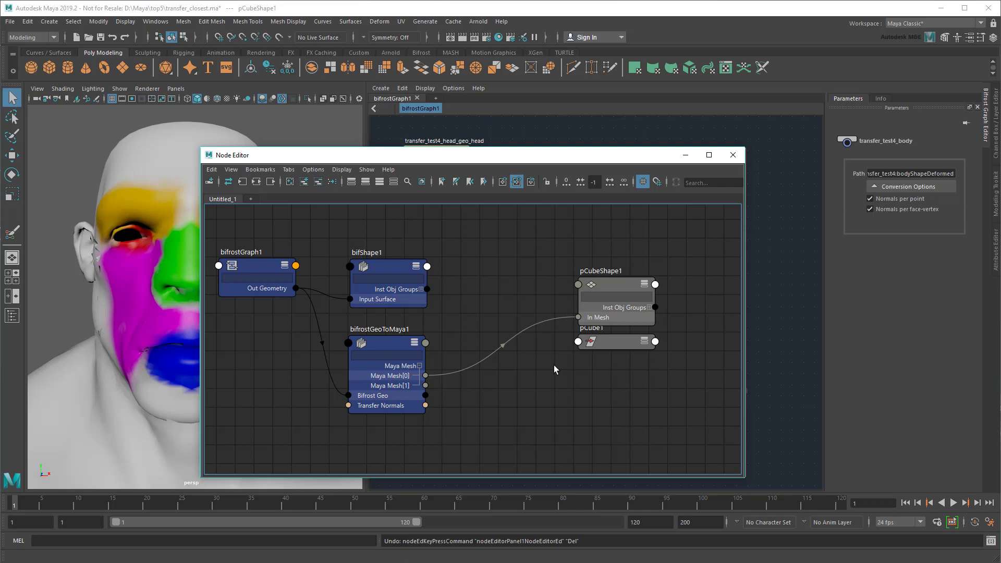
# Move the new ogre body to the right of the original along X
pyautogui.click(732, 155)
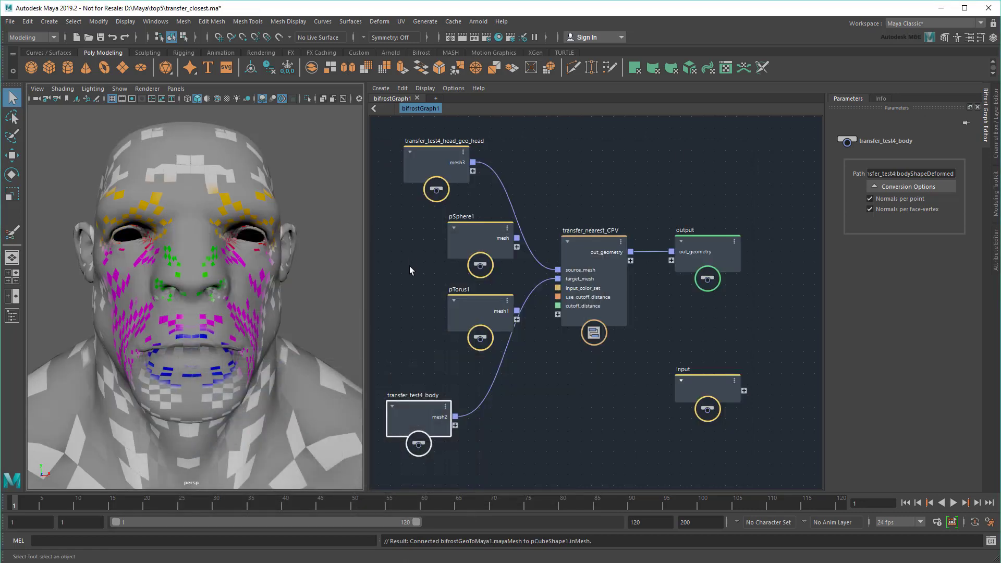
pyautogui.click(268, 395)
pyautogui.press('f')
pyautogui.press('w')
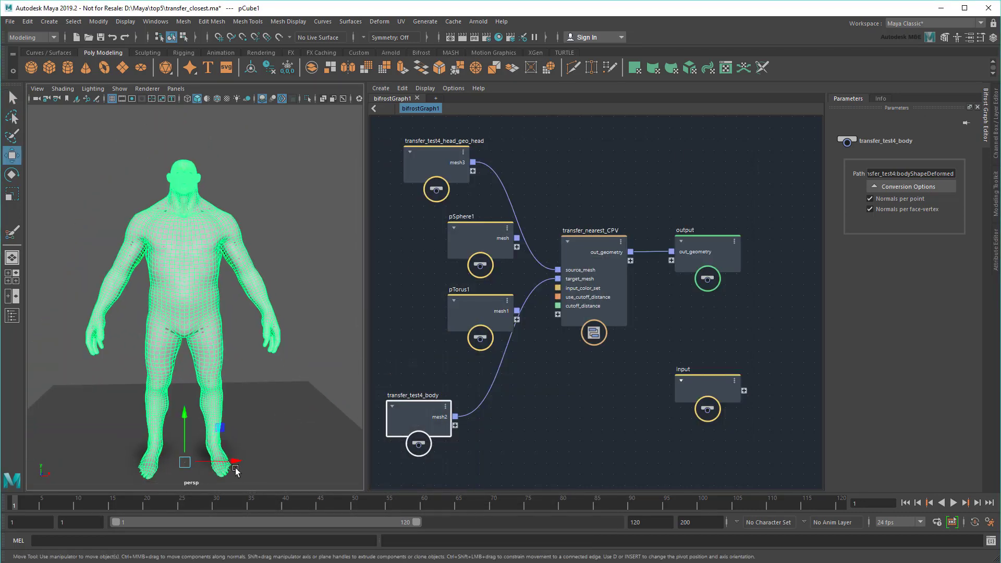
pyautogui.moveTo(236, 469); pyautogui.dragTo(360, 469)
pyautogui.click(313, 135)
pyautogui.keyDown('alt'); pyautogui.moveTo(259, 284); pyautogui.dragTo(214, 300, button='middle'); pyautogui.keyUp('alt')
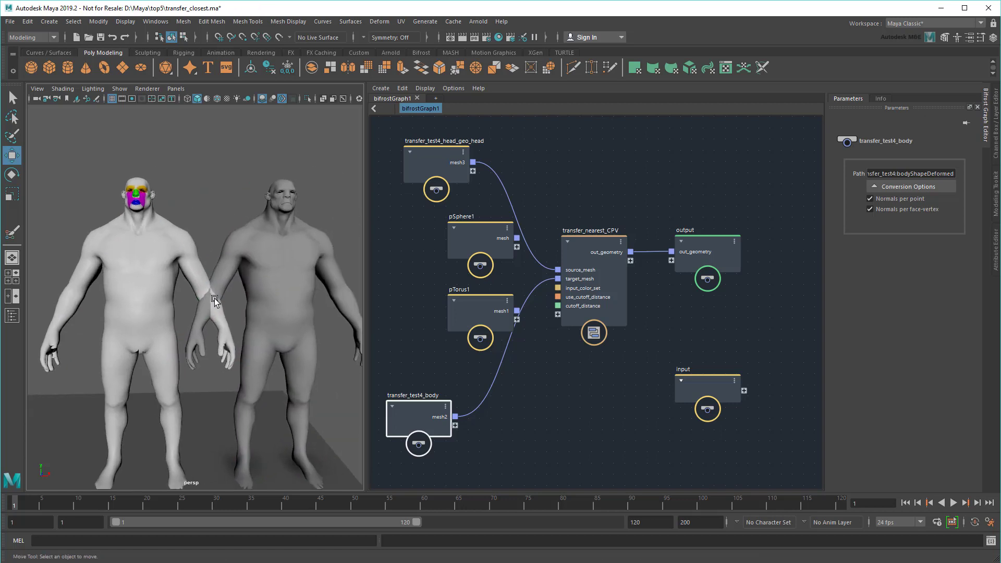
pyautogui.scroll(3, 229, 313)
# Rename pCube1 to ogre_out in the Outliner
pyautogui.click(12, 315)
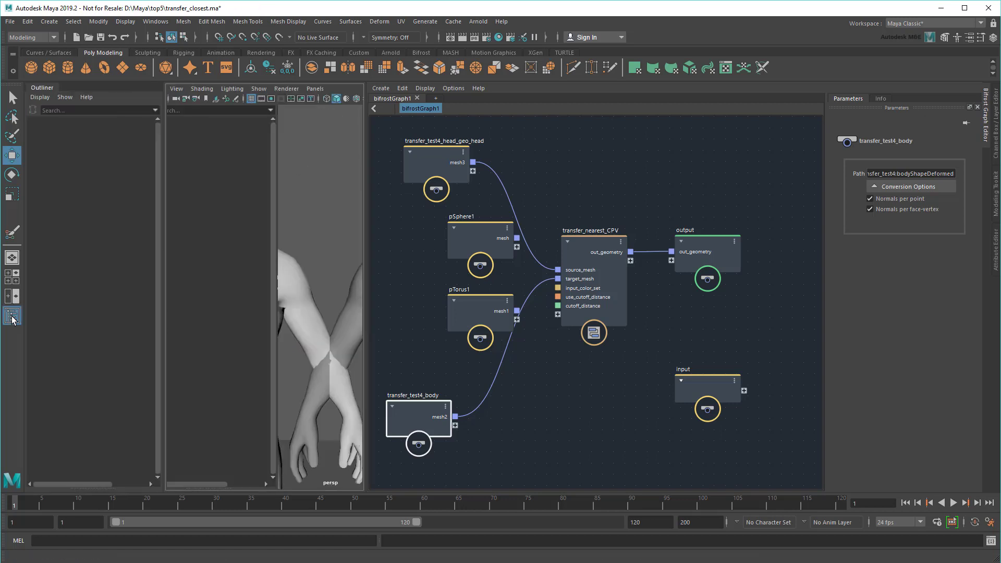
pyautogui.click(78, 236)
pyautogui.doubleClick(78, 235)
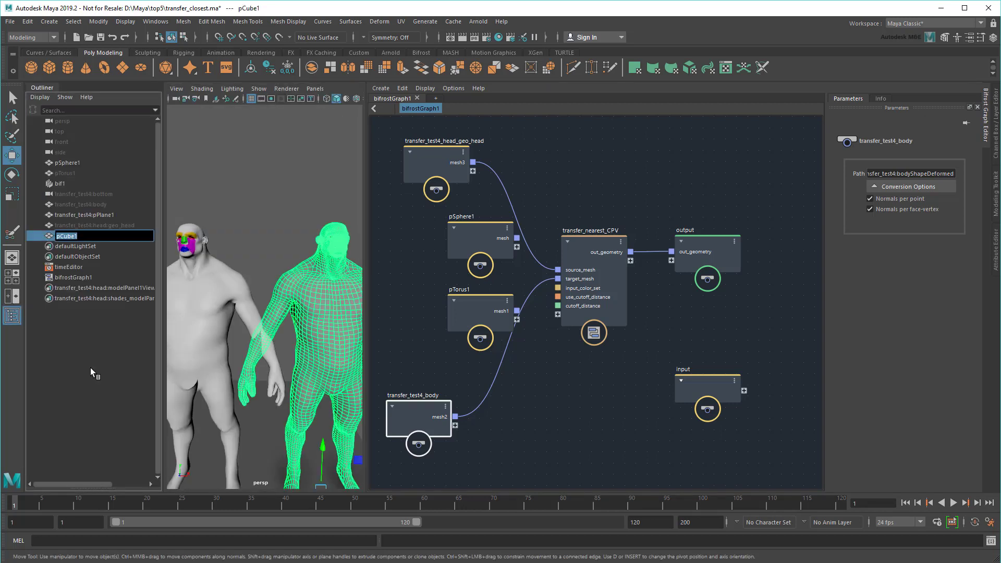
pyautogui.write('ogre_out')
pyautogui.press('Return')
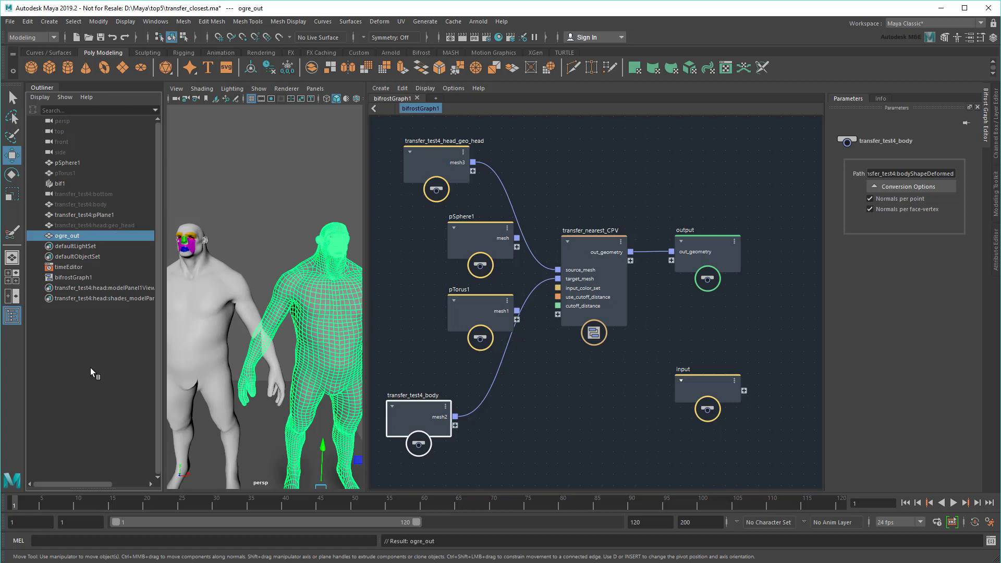
pyautogui.click(11, 315)
pyautogui.click(191, 234)
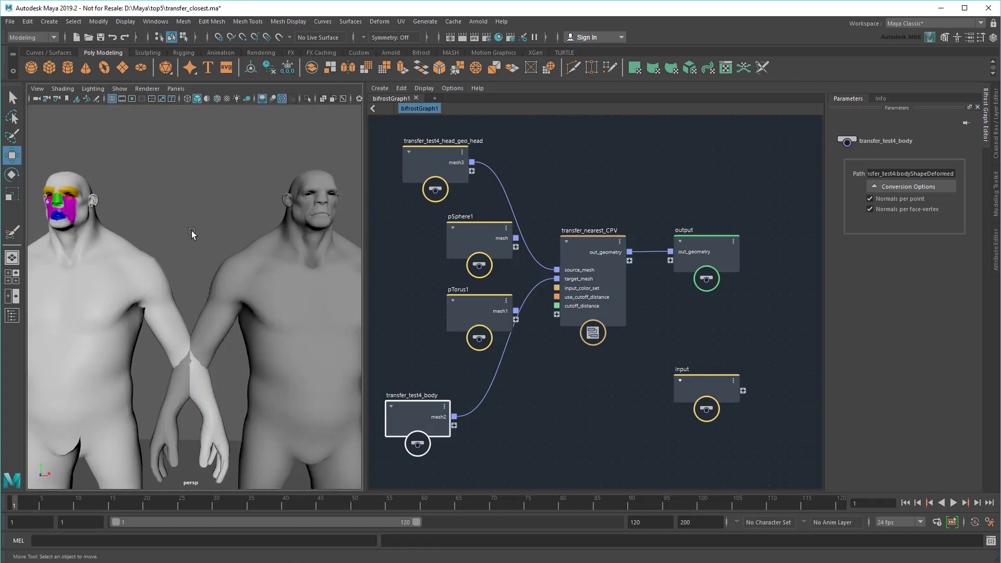
# Open transfer_nearest_CPV and move the output node right to make room
pyautogui.press('q')
pyautogui.doubleClick(613, 240)
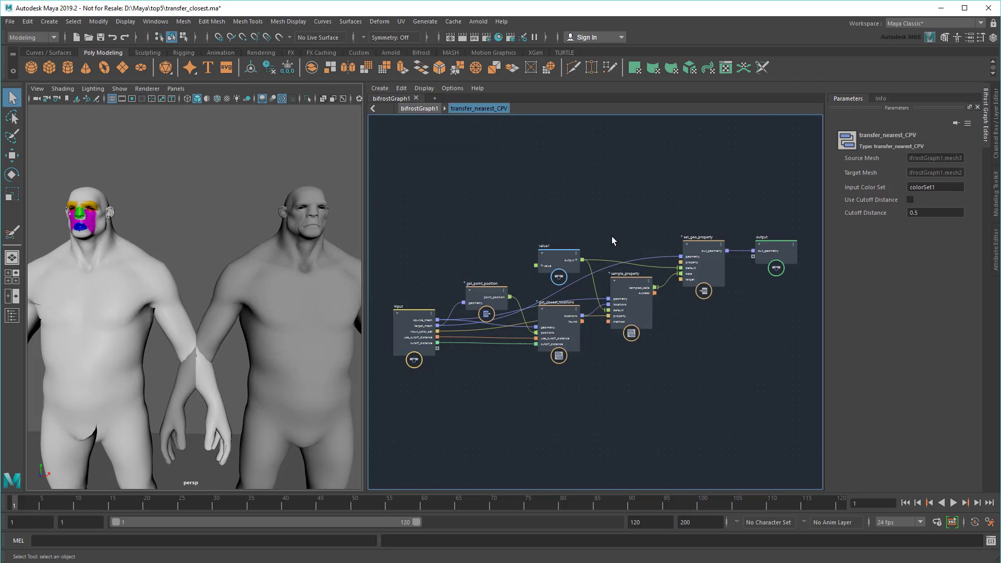
pyautogui.moveTo(611, 237); pyautogui.dragTo(484, 201, button='middle')
pyautogui.scroll(4, 570, 222)
pyautogui.moveTo(484, 201); pyautogui.dragTo(632, 359)
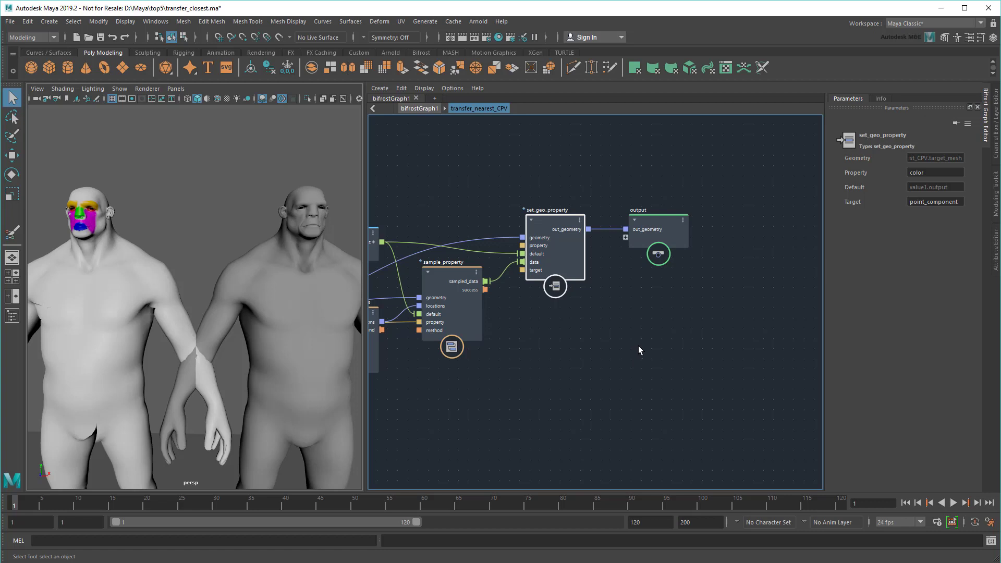
pyautogui.moveTo(655, 222); pyautogui.dragTo(795, 222)
# Duplicate set_geo_property and wire the copy between set_geo_property and the output
pyautogui.click(568, 223)
pyautogui.hotkey('ctrl', 'c')
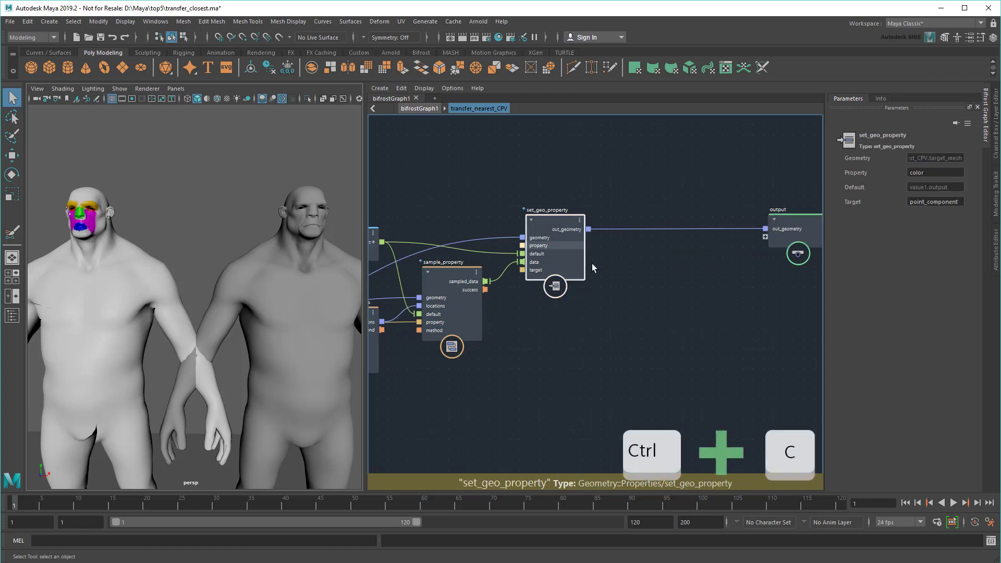
pyautogui.hotkey('ctrl', 'v')
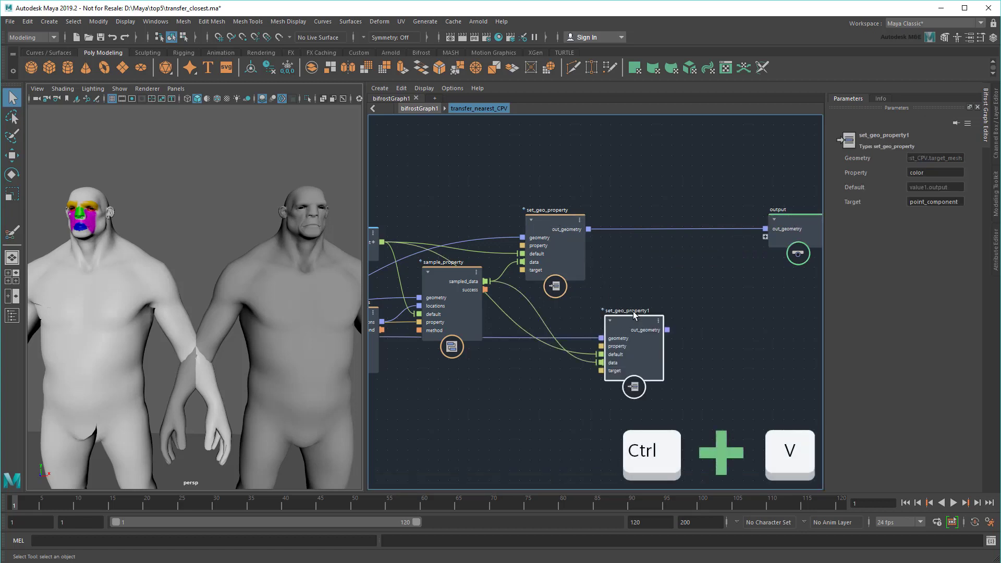
pyautogui.moveTo(633, 311); pyautogui.dragTo(674, 273)
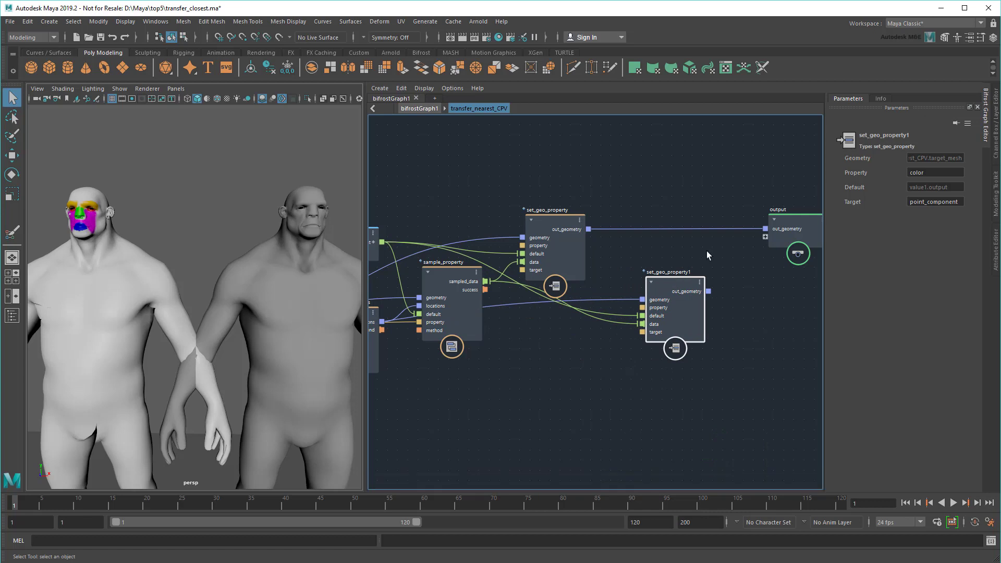
pyautogui.click(755, 228)
pyautogui.moveTo(756, 229); pyautogui.dragTo(643, 299)
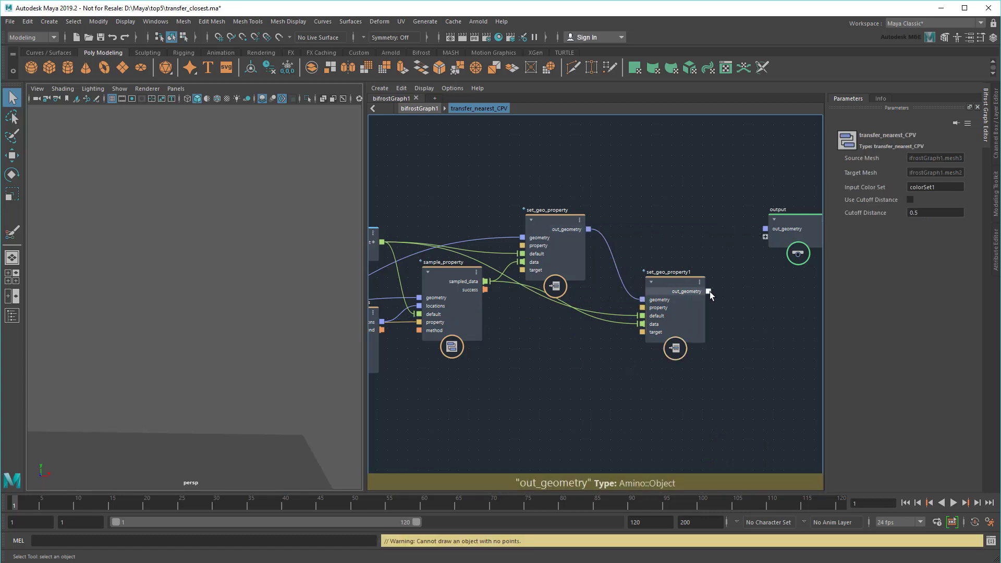
pyautogui.moveTo(709, 292); pyautogui.dragTo(765, 228)
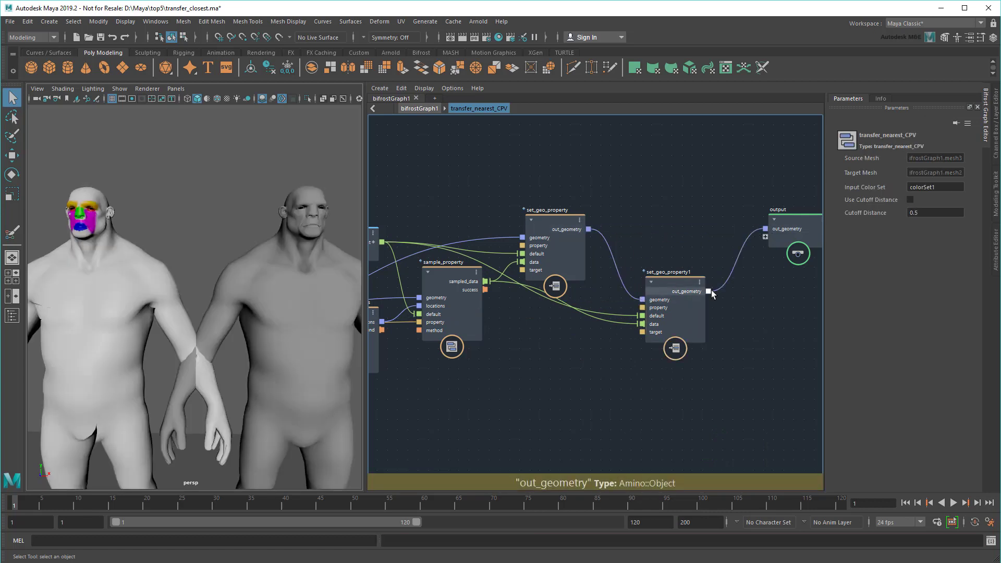
# Set set_geo_property1's Property to point_color
pyautogui.click(697, 285)
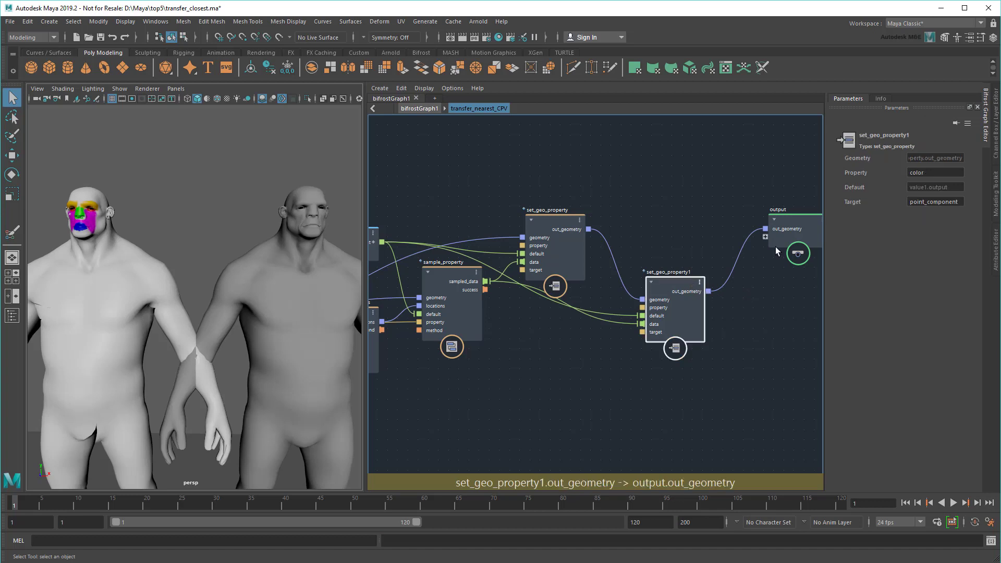
pyautogui.click(909, 173)
pyautogui.write('point')
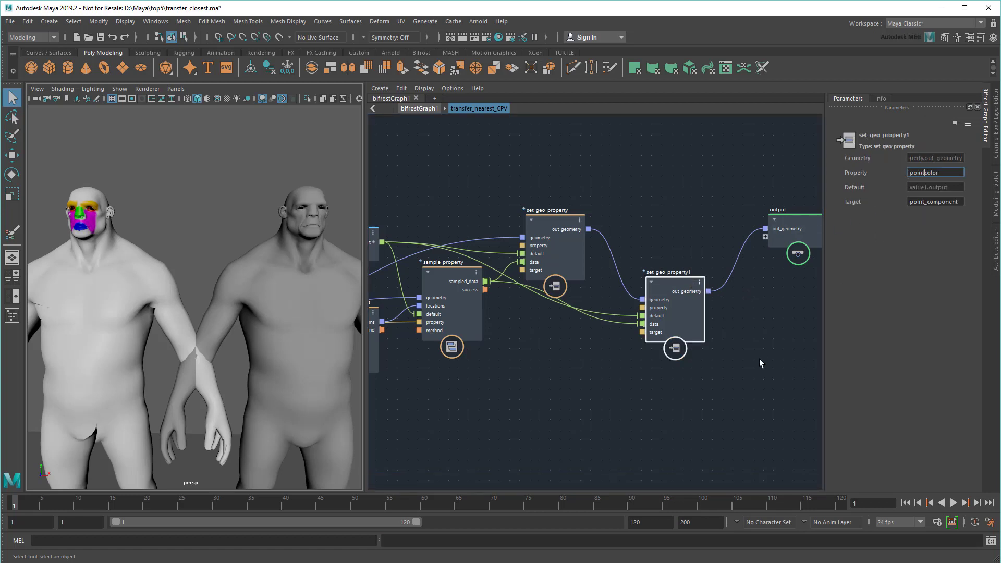
pyautogui.write('_')
pyautogui.click(759, 364)
# Toggle display colours on the ogre mesh to show its vertex colours
pyautogui.click(304, 259)
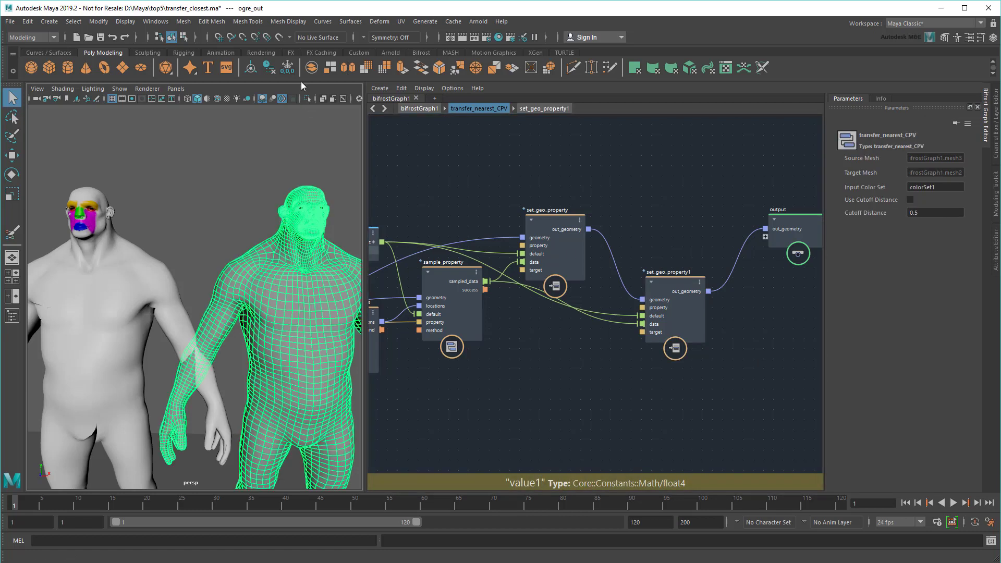
pyautogui.click(290, 25)
pyautogui.click(345, 333)
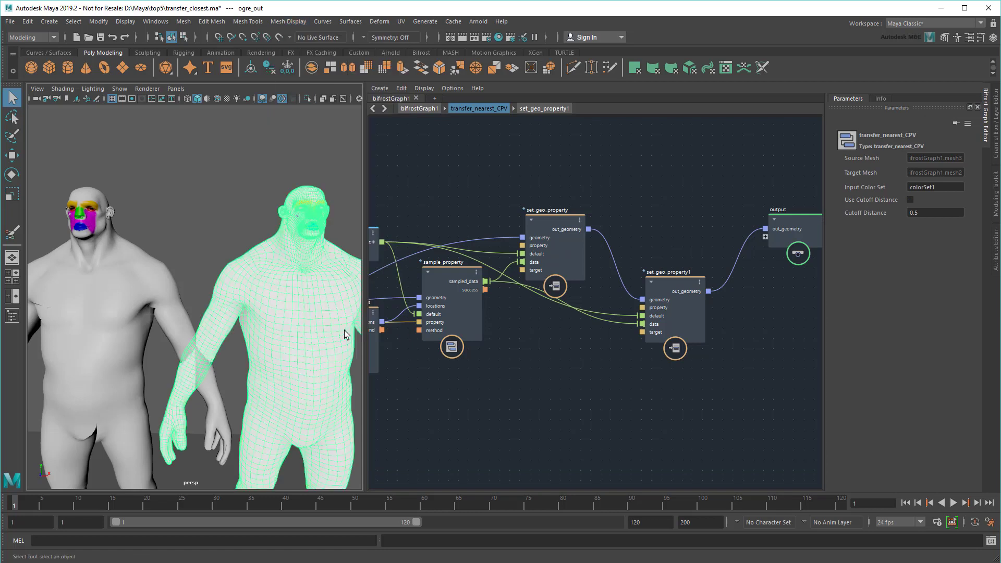
pyautogui.click(233, 213)
# Delete the bifrostGeoToMaya1 connection into pCubeShape1 in the Node Editor
pyautogui.click(419, 108)
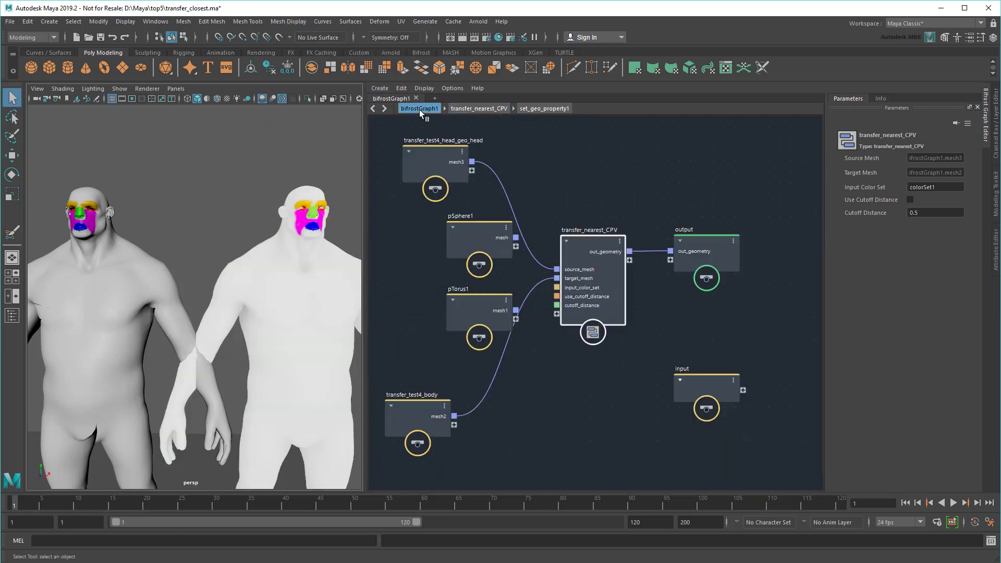
pyautogui.moveTo(365, 279); pyautogui.dragTo(591, 290)
pyautogui.keyDown('alt'); pyautogui.moveTo(448, 284); pyautogui.dragTo(368, 301); pyautogui.keyUp('alt')
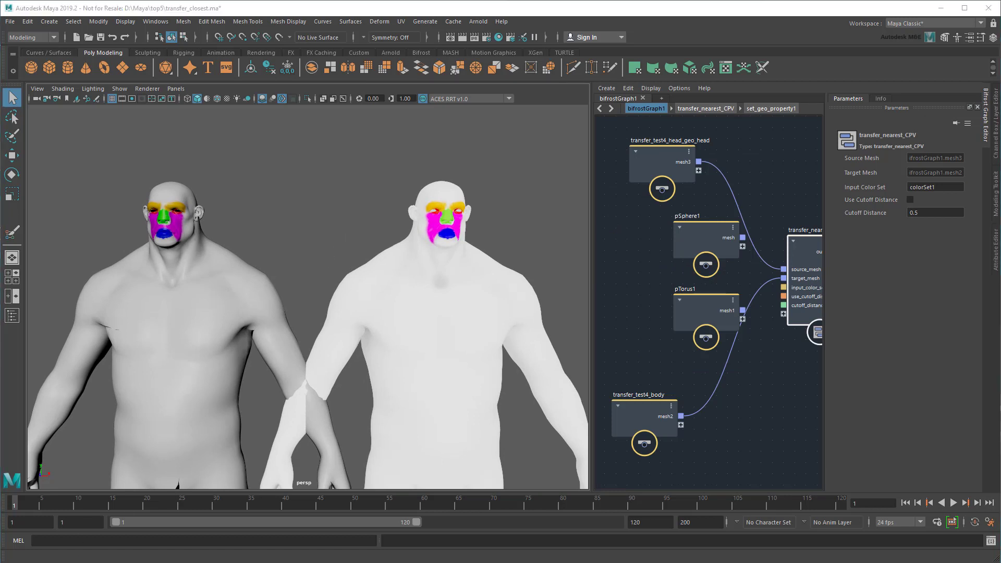
pyautogui.hotkey('ctrl', 'shift', 'n')
pyautogui.click(543, 320)
pyautogui.press('Delete')
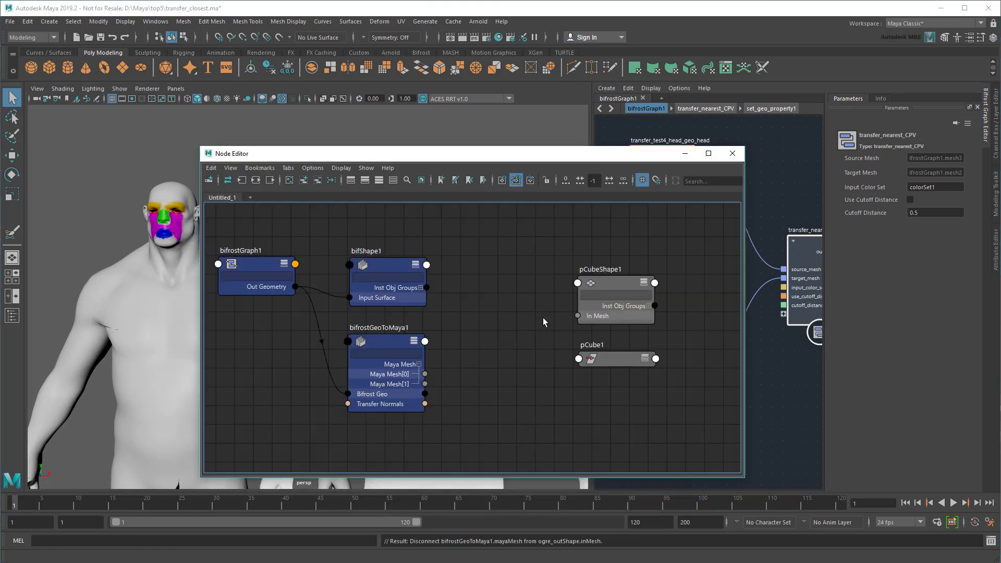
pyautogui.click(686, 154)
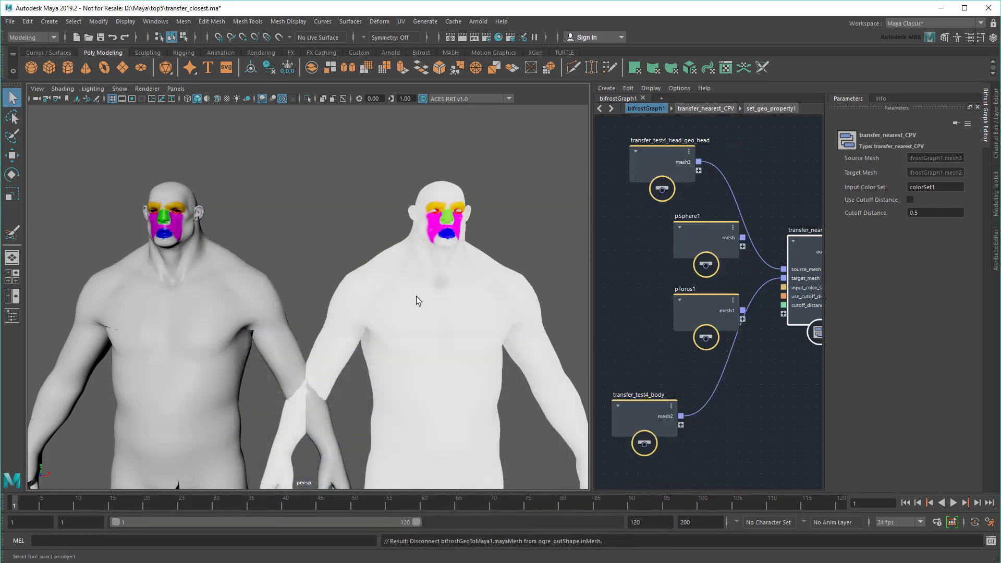
# Paint blue vertex colour across the ogre's upper chest
pyautogui.click(416, 296)
pyautogui.keyDown('alt'); pyautogui.moveTo(416, 296); pyautogui.dragTo(502, 298, button='right'); pyautogui.keyUp('alt')
pyautogui.keyDown('alt'); pyautogui.moveTo(503, 297); pyautogui.dragTo(396, 288, button='middle'); pyautogui.keyUp('alt')
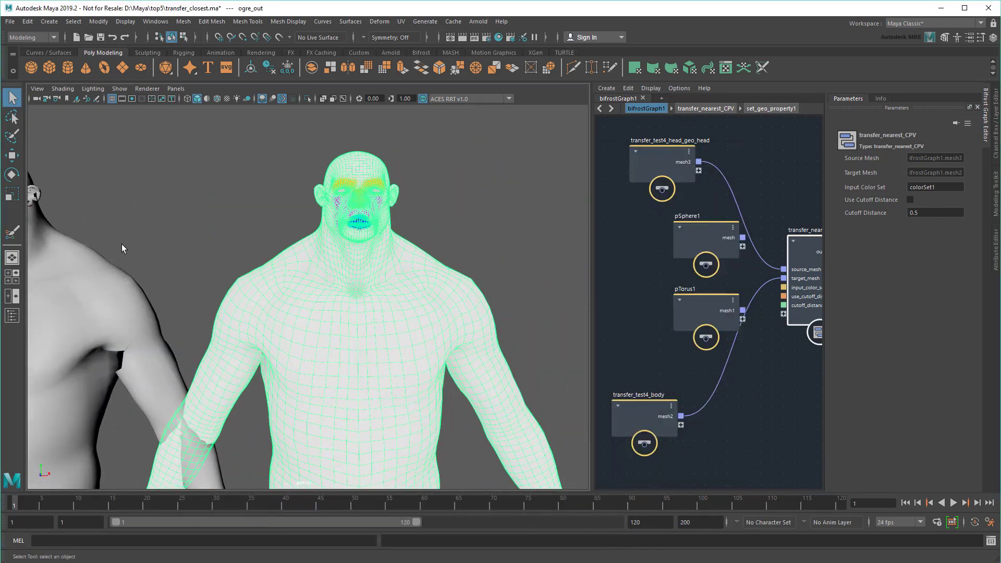
pyautogui.press('y')
pyautogui.moveTo(353, 287)
pyautogui.mouseDown()
pyautogui.moveTo(386, 292)
pyautogui.moveTo(423, 269)
pyautogui.moveTo(420, 314)
pyautogui.moveTo(276, 322)
pyautogui.mouseUp()
# Open the Paint Vertex Color Tool settings and paint green from Color History onto the ogre's nose
pyautogui.press('q')
pyautogui.scroll(6, 398, 365)
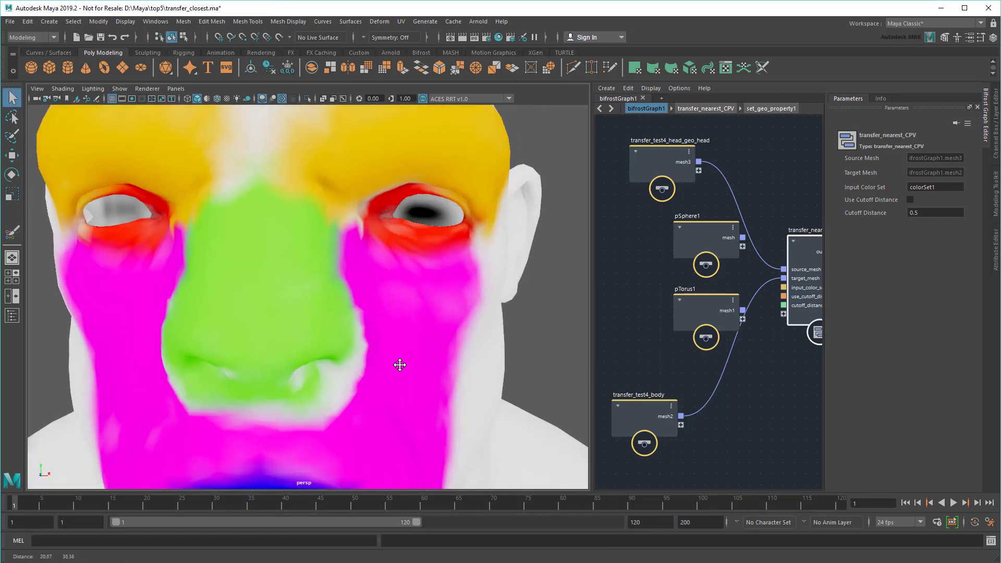
pyautogui.doubleClick(11, 232)
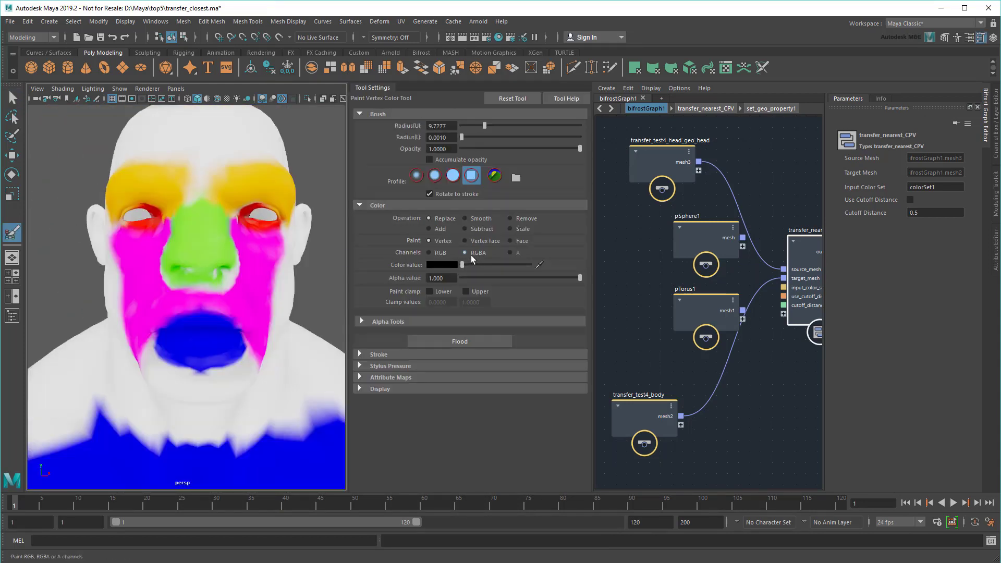
pyautogui.click(389, 263)
pyautogui.click(389, 260)
pyautogui.scroll(3, 235, 245)
pyautogui.click(236, 246)
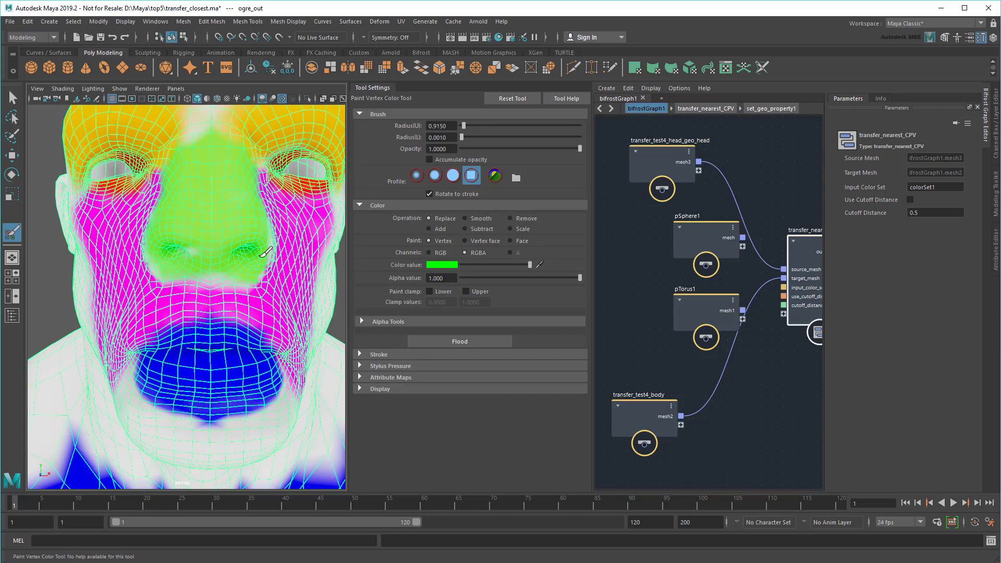
# Paint the ogre's mouth blue and the chin below it white
pyautogui.click(438, 265)
pyautogui.click(381, 259)
pyautogui.keyDown('alt'); pyautogui.moveTo(208, 339); pyautogui.dragTo(208, 208, button='middle'); pyautogui.keyUp('alt')
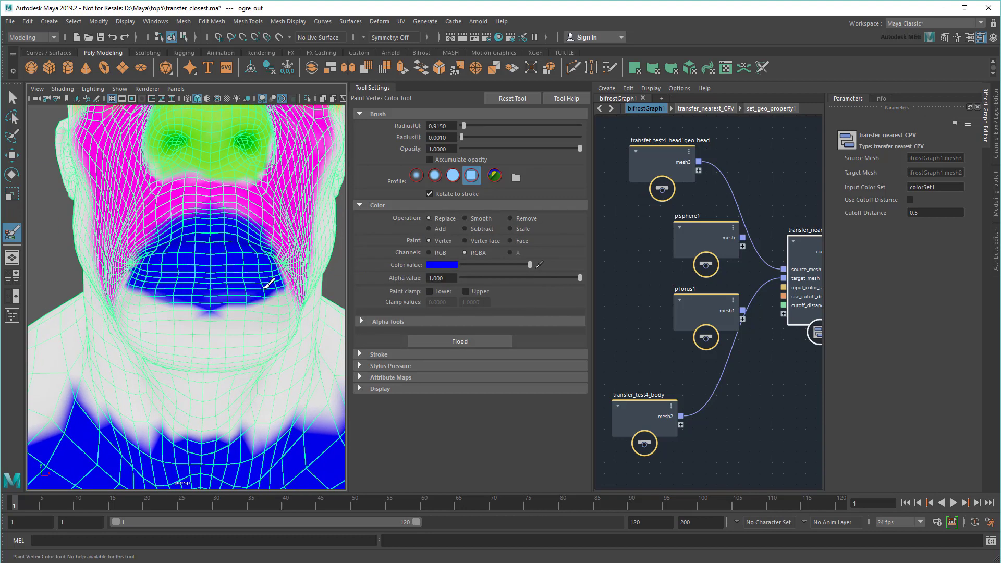
pyautogui.click(438, 265)
pyautogui.click(399, 245)
pyautogui.moveTo(167, 300)
pyautogui.mouseDown()
pyautogui.moveTo(261, 290)
pyautogui.moveTo(162, 292)
pyautogui.mouseUp()
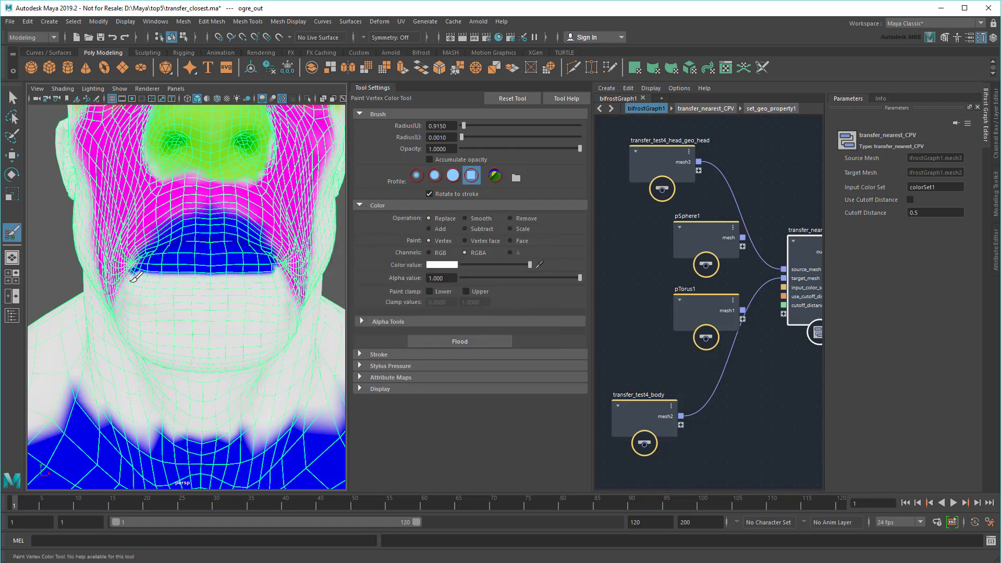
# Paint red around the ogre's eye, then return to plain object selection
pyautogui.scroll(-5, 244, 308)
pyautogui.scroll(5, 244, 308)
pyautogui.click(442, 265)
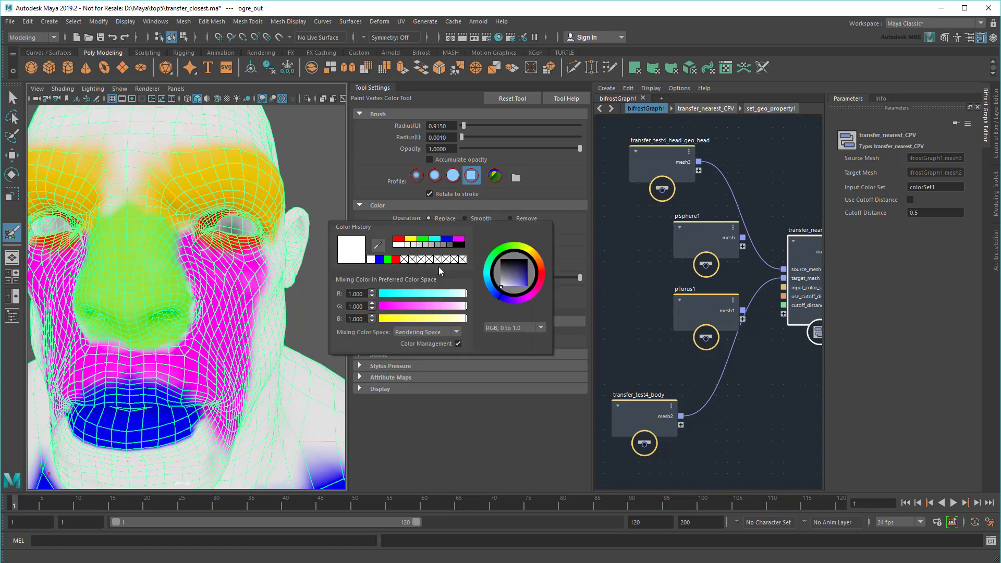
pyautogui.click(403, 245)
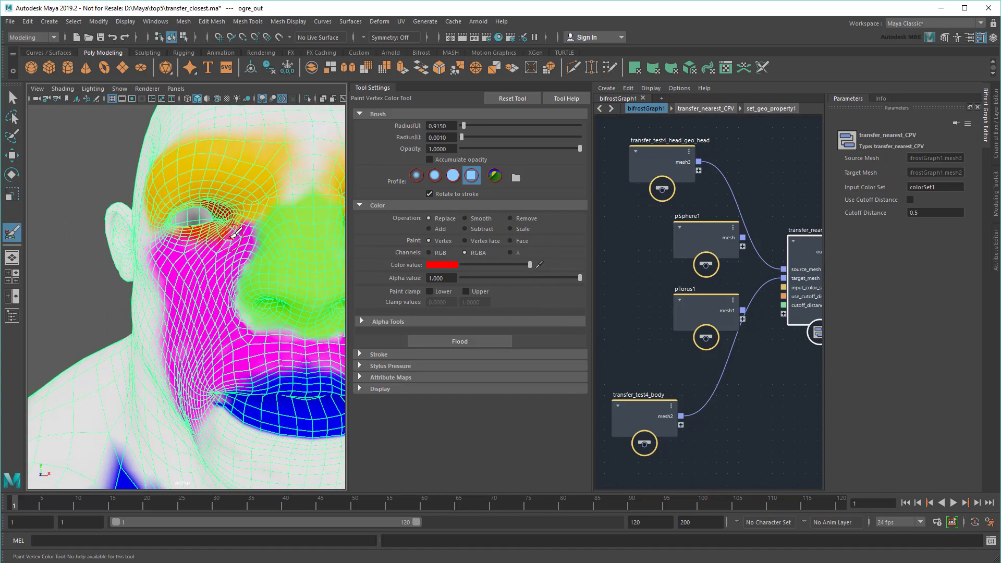
pyautogui.press('q')
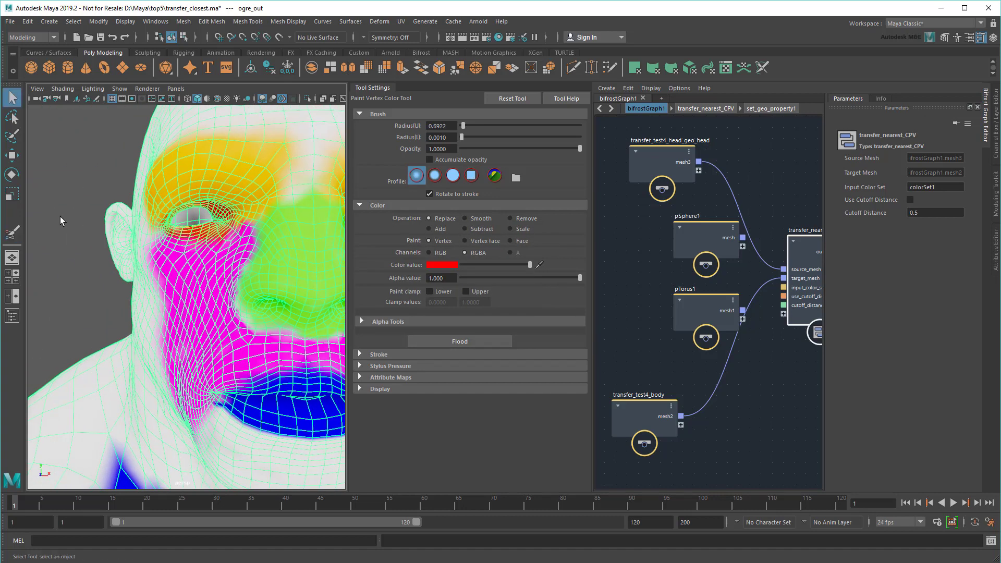